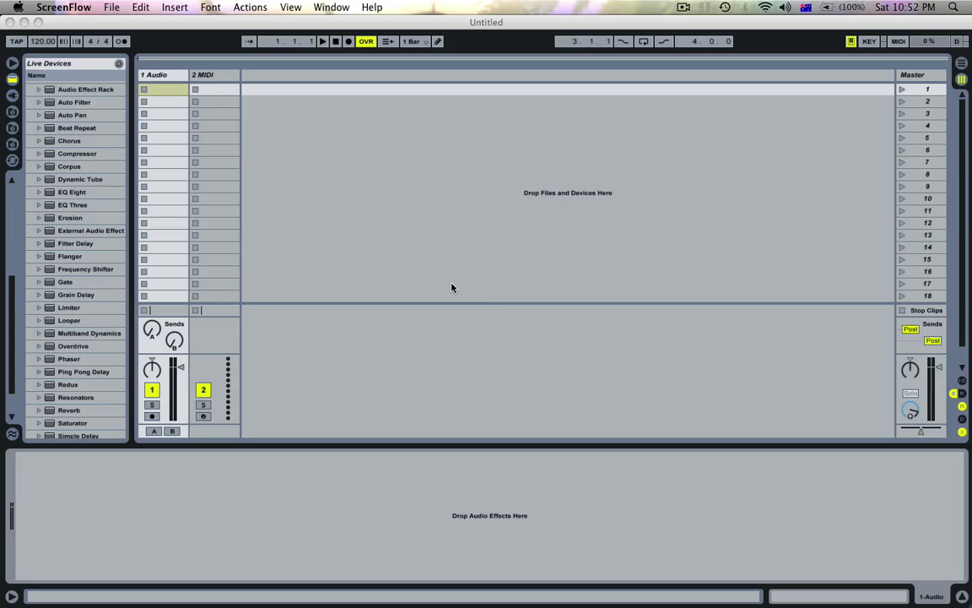
- Switch to Arrangement View and insert an empty MIDI clip over bars 1–5 on 2 MIDI
{"action": "left_click", "coordinate": [319, 27]}
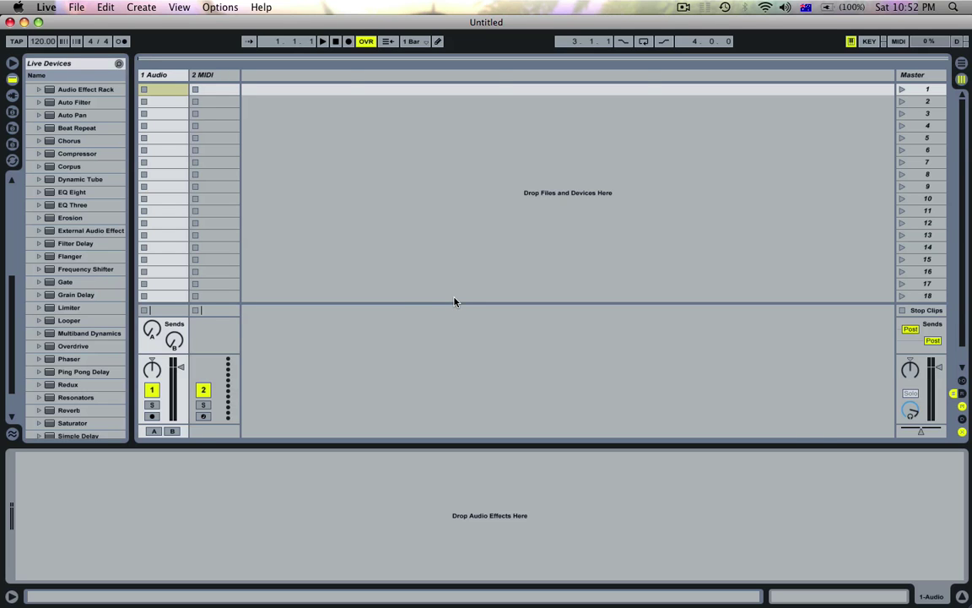
{"action": "key", "text": "Tab"}
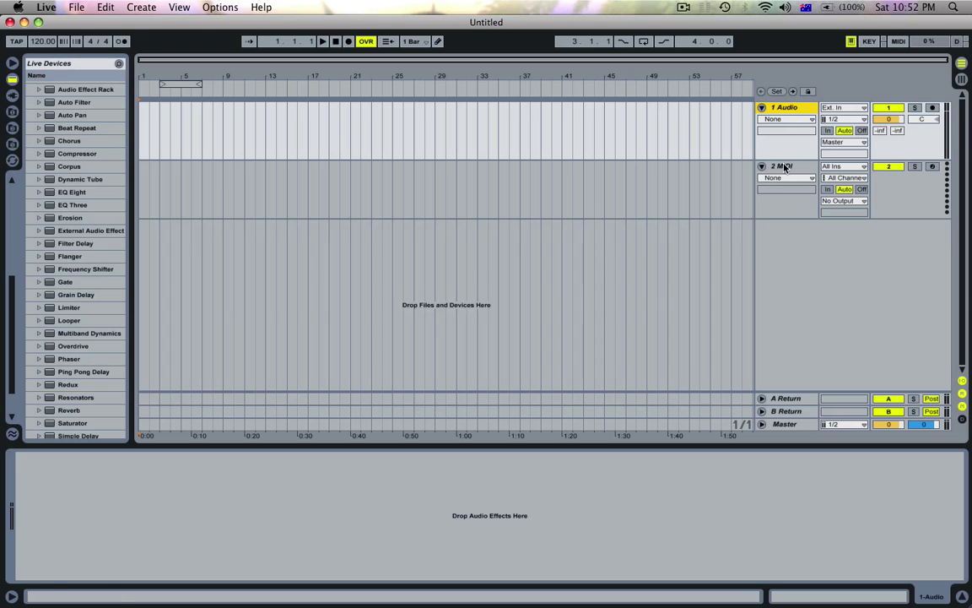
{"action": "left_click_drag", "start_coordinate": [182, 180], "coordinate": [132, 180]}
{"action": "key", "text": "super+shift+m"}
{"action": "key", "text": "super+l"}
{"action": "left_click_drag", "start_coordinate": [132, 57], "coordinate": [128, 69]}
{"action": "scroll", "coordinate": [73, 143], "scroll_direction": "up", "scroll_amount": 10}
- Load Analog onto track 2, show its Amp1 envelope, and open the clip's note editor
{"action": "left_click", "coordinate": [68, 125]}
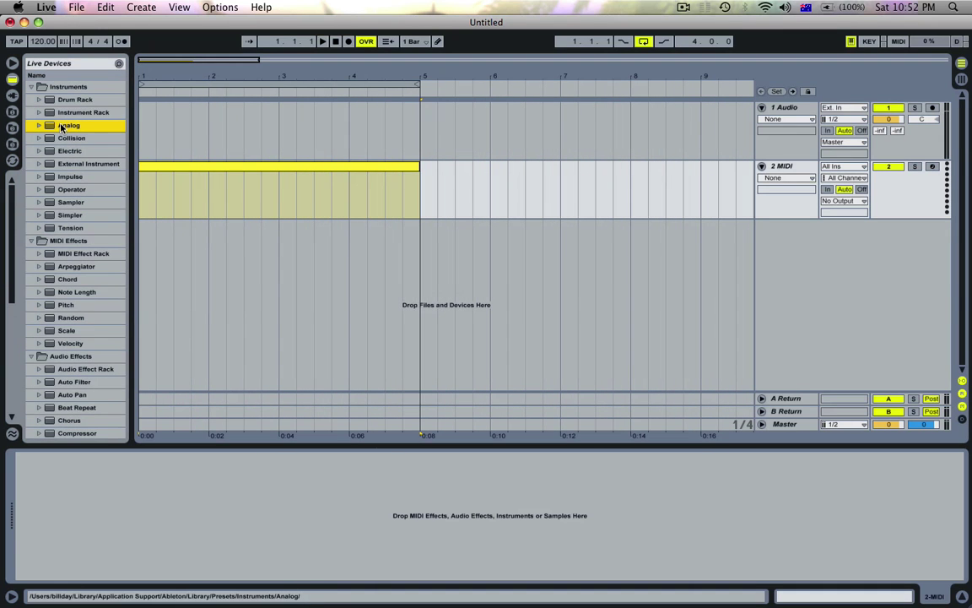
{"action": "left_click_drag", "start_coordinate": [201, 186], "coordinate": [199, 185]}
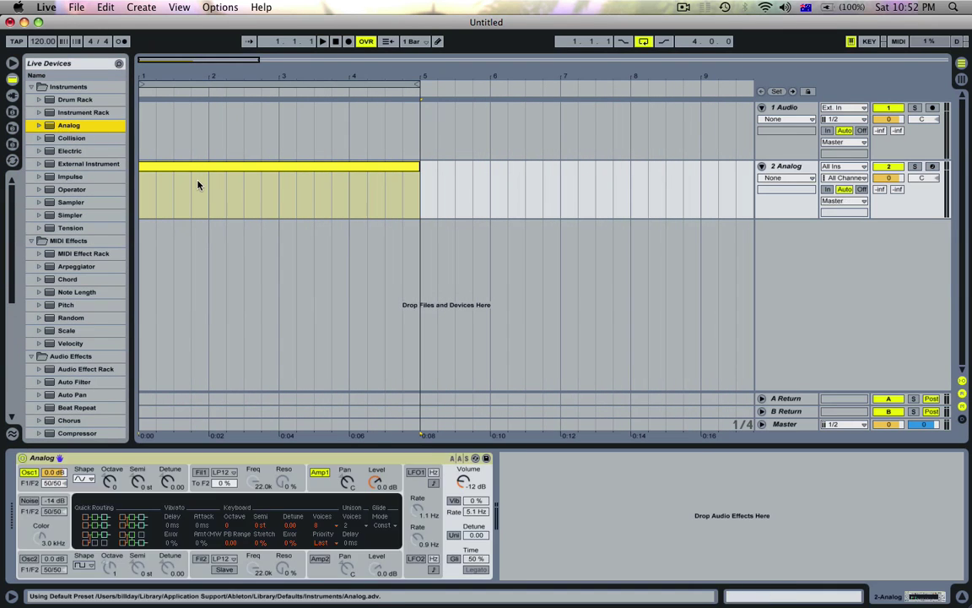
{"action": "left_click", "coordinate": [82, 481]}
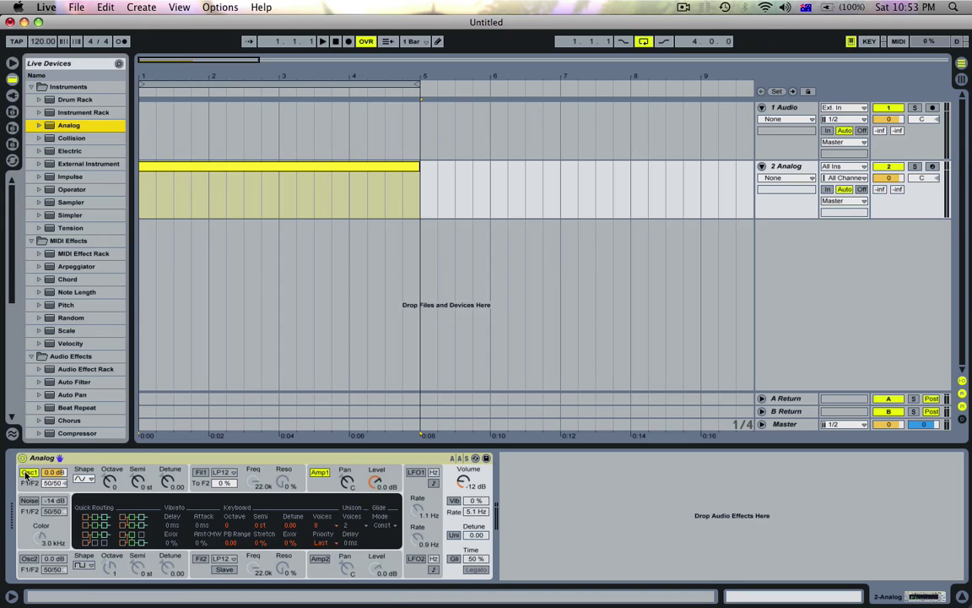
{"action": "left_click", "coordinate": [319, 483]}
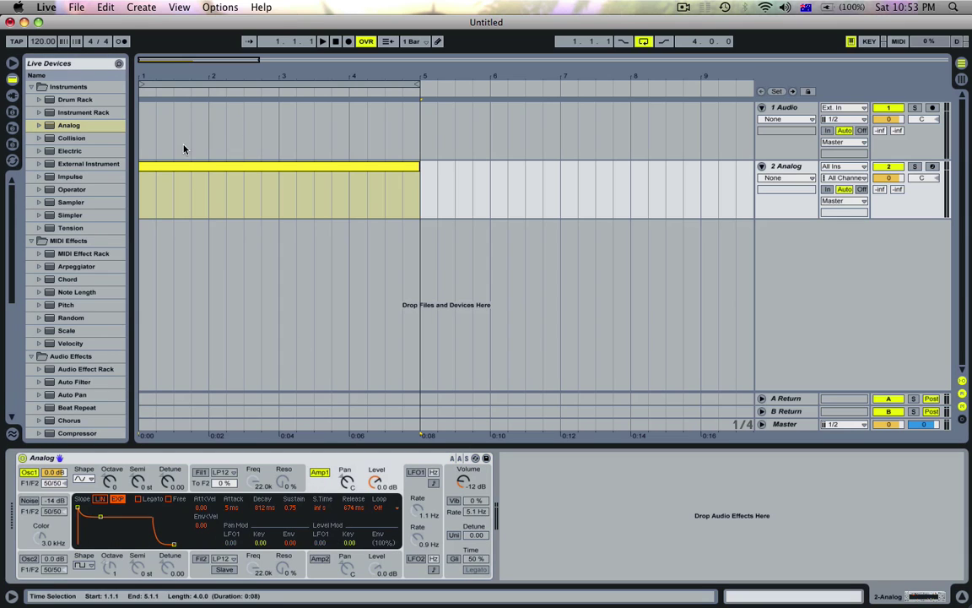
{"action": "left_click", "coordinate": [174, 168]}
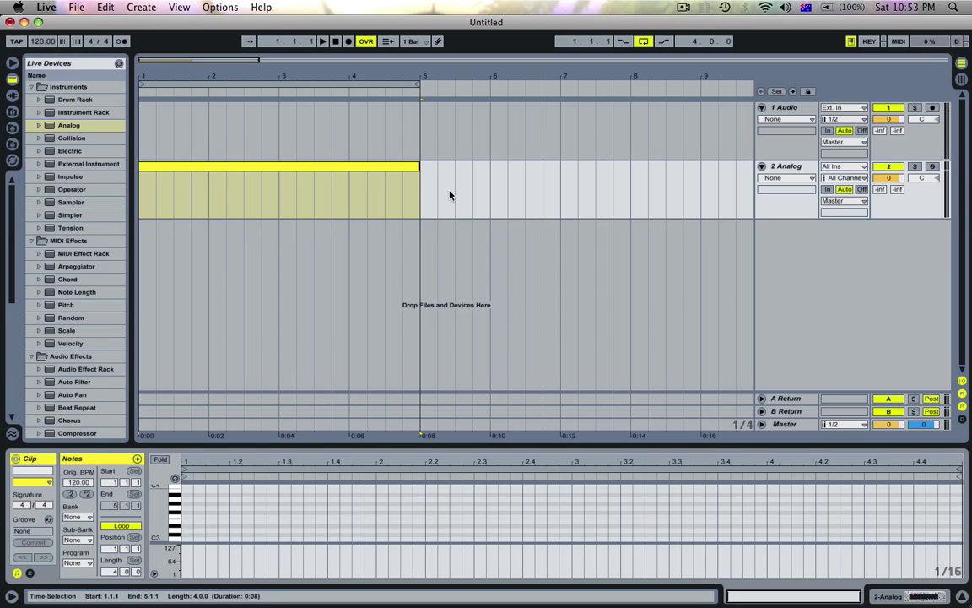
{"action": "left_click_drag", "start_coordinate": [425, 197], "coordinate": [123, 211]}
- Re-insert the MIDI clip with Cmd+Shift+M and open its notes for editing
{"action": "left_click", "coordinate": [212, 167]}
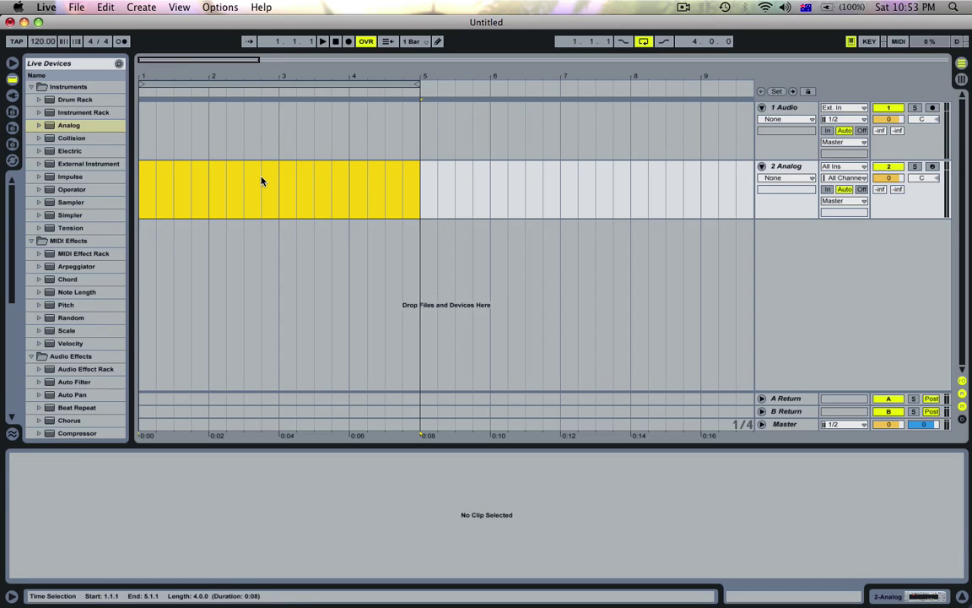
{"action": "key", "text": "super+shift+m"}
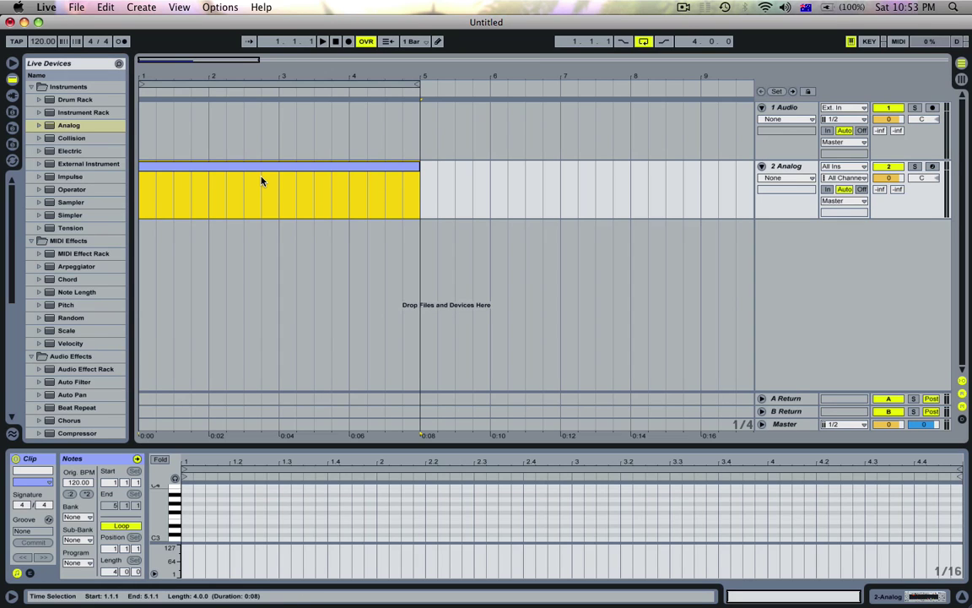
{"action": "left_click", "coordinate": [246, 170]}
{"action": "double_click", "coordinate": [246, 172]}
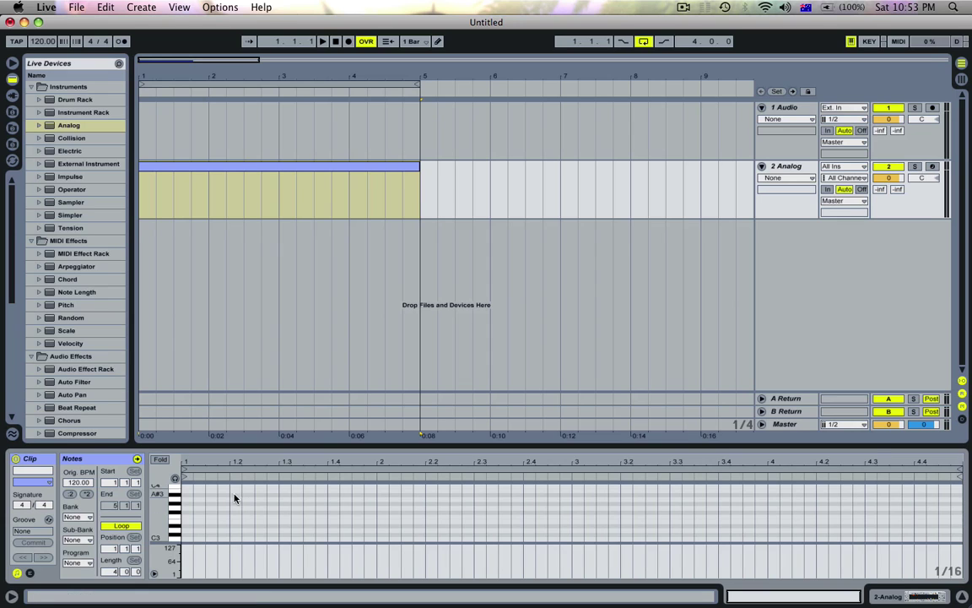
- Draw a one-beat C3 note at 1.1.1 in an enlarged editor and play it back
{"action": "left_click_drag", "start_coordinate": [217, 444], "coordinate": [217, 395]}
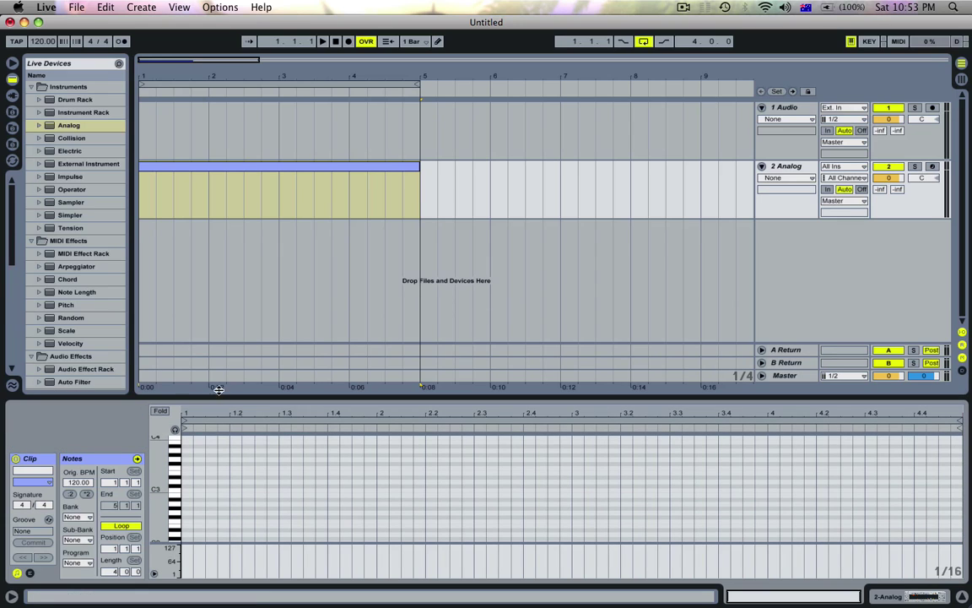
{"action": "left_click_drag", "start_coordinate": [187, 492], "coordinate": [228, 492]}
{"action": "key", "text": "space"}
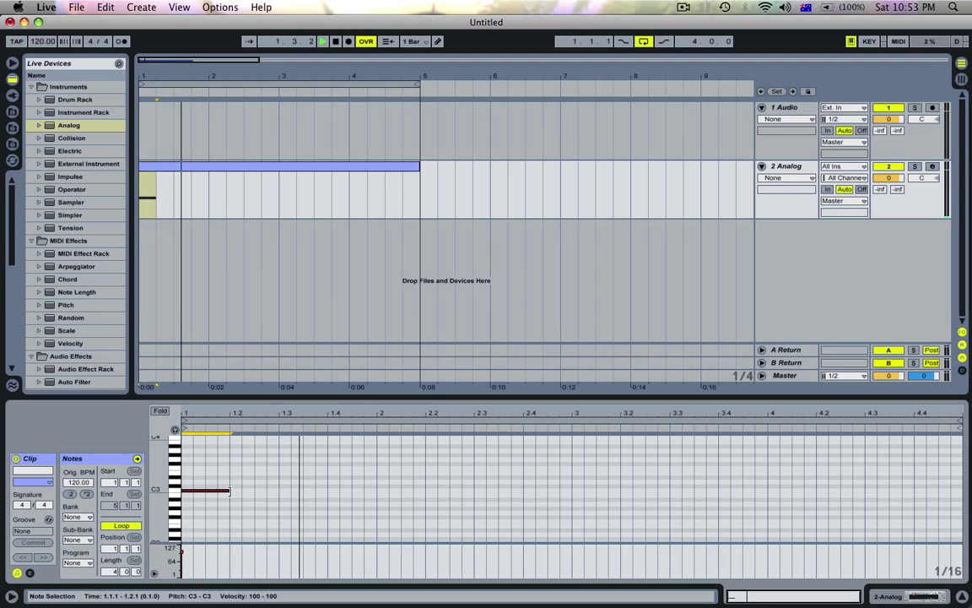
{"action": "key", "text": "space"}
- Set Analog's Amp1 sustain to 0.39 and release to 5 ms, then audition the clip
{"action": "left_click", "coordinate": [783, 173]}
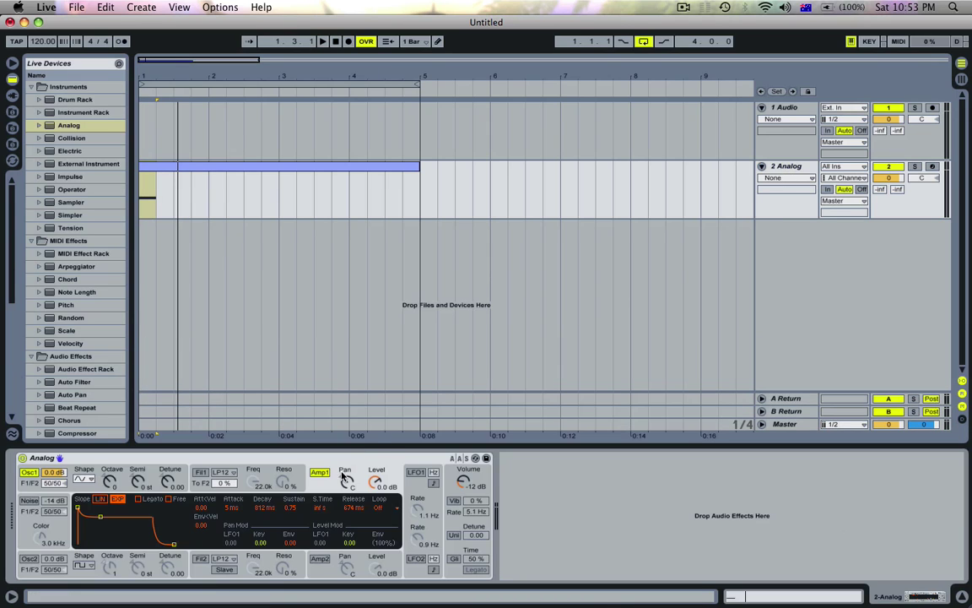
{"action": "left_click", "coordinate": [291, 508]}
{"action": "left_click_drag", "start_coordinate": [291, 507], "coordinate": [291, 491]}
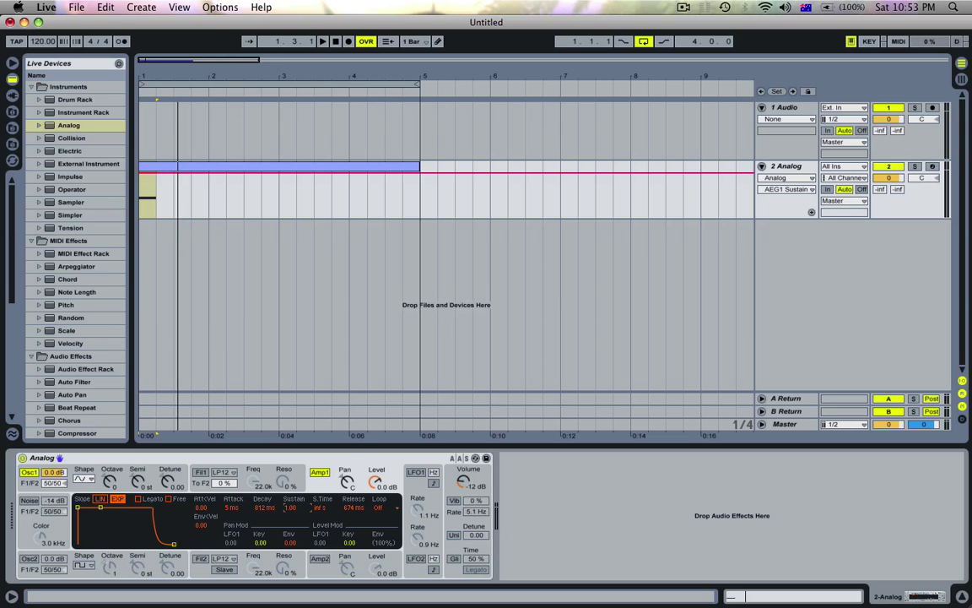
{"action": "left_click_drag", "start_coordinate": [291, 491], "coordinate": [226, 509]}
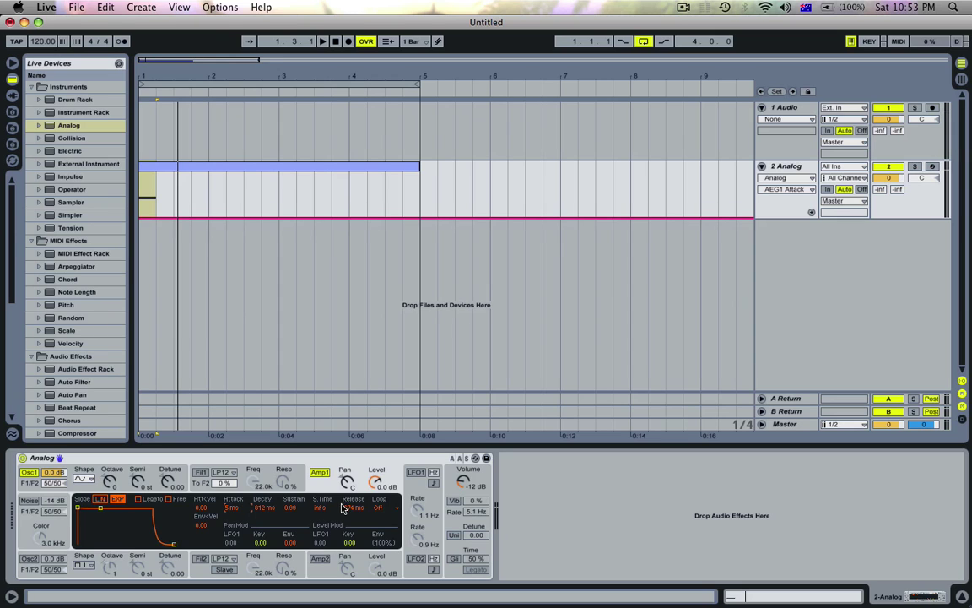
{"action": "left_click_drag", "start_coordinate": [344, 507], "coordinate": [345, 528]}
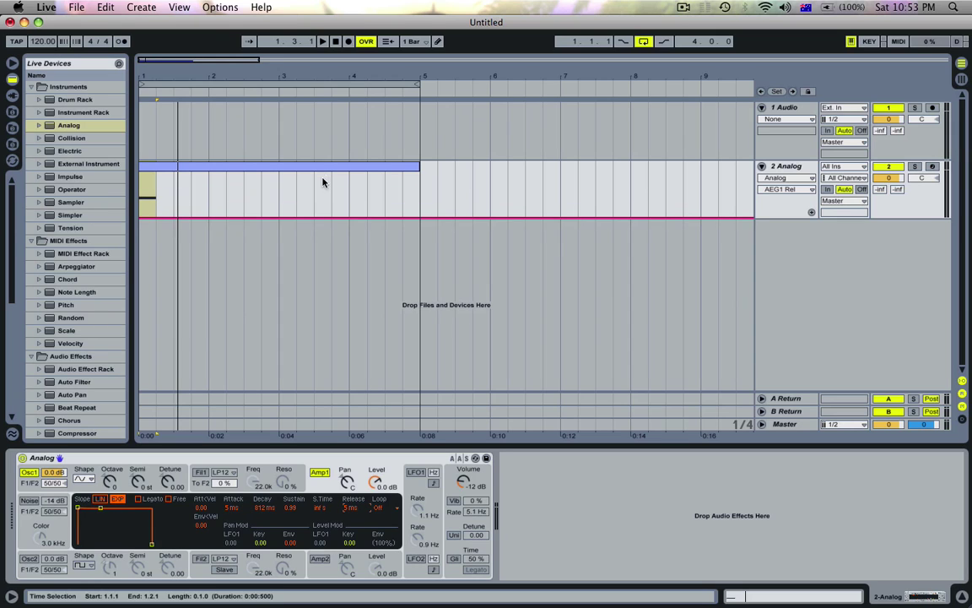
{"action": "left_click", "coordinate": [297, 165]}
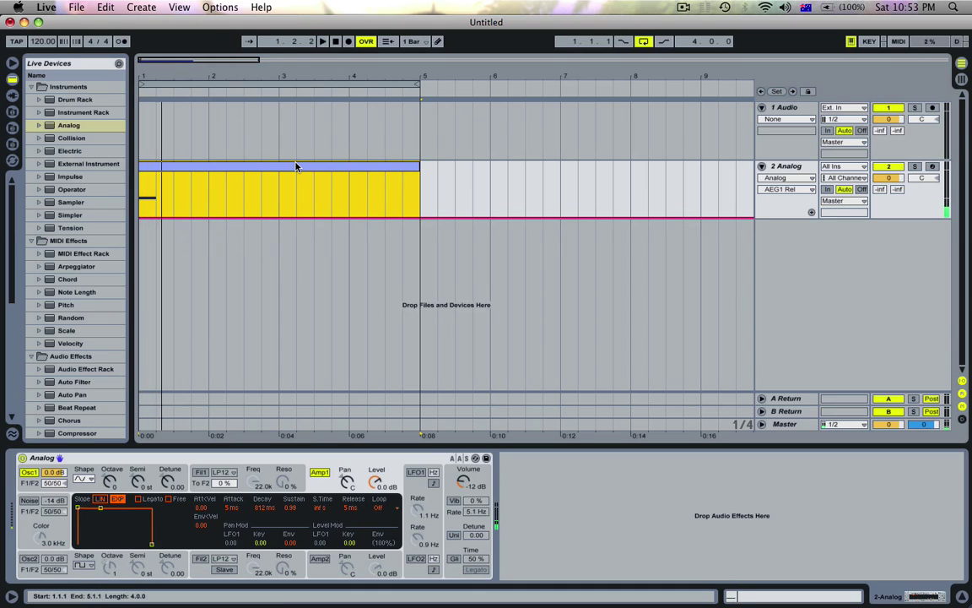
{"action": "left_click", "coordinate": [789, 166]}
{"action": "key", "text": "space"}
- Turn on the metronome and move the C3 note down an octave to C2
{"action": "double_click", "coordinate": [241, 168]}
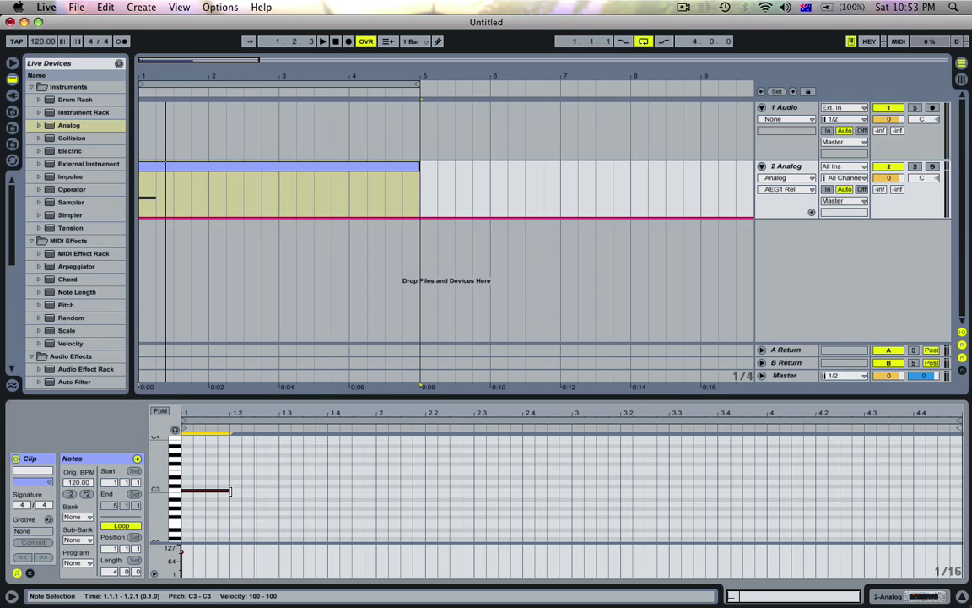
{"action": "left_click", "coordinate": [122, 40]}
{"action": "left_click", "coordinate": [250, 521]}
{"action": "key", "text": "space"}
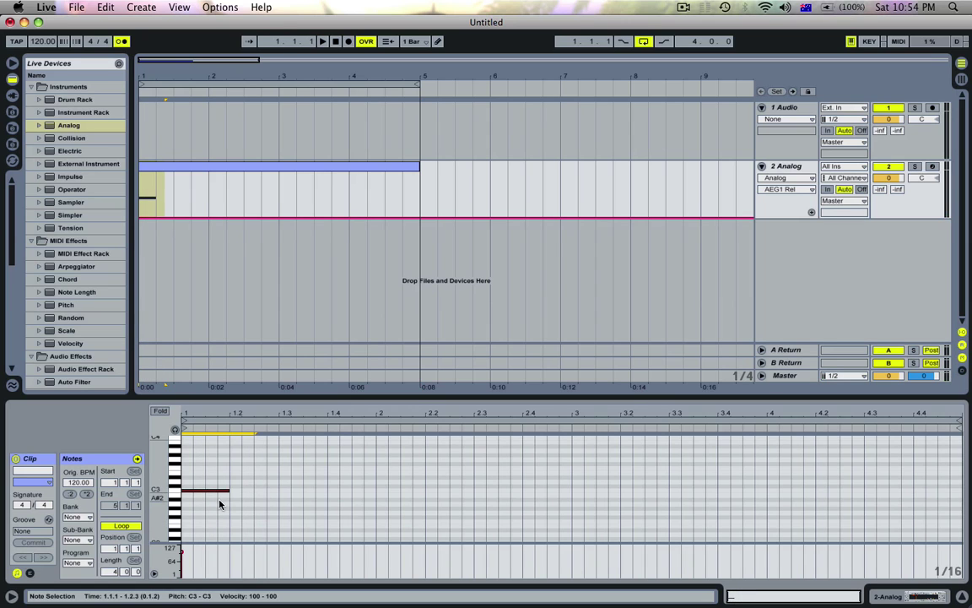
{"action": "key", "text": "shift+Down"}
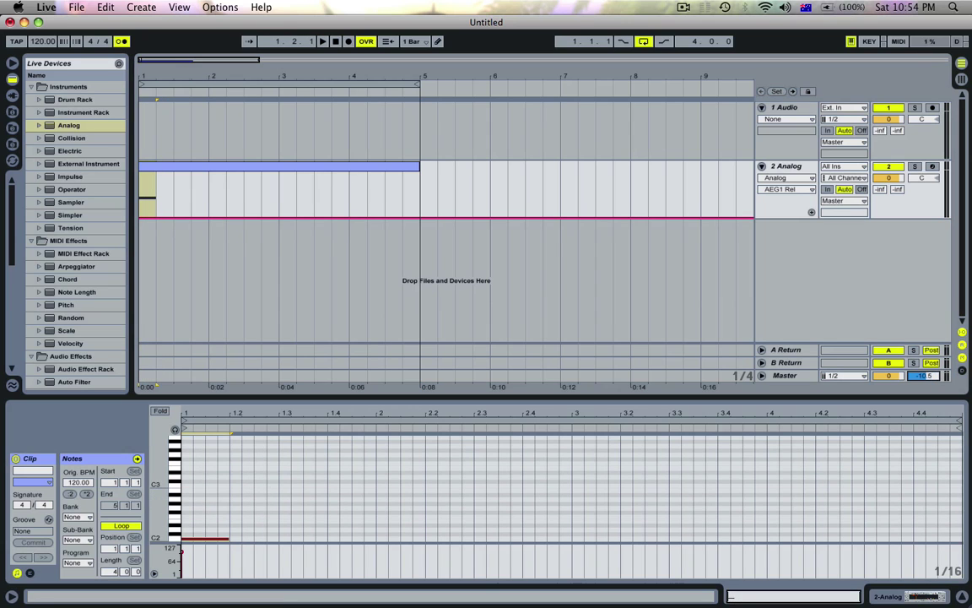
- Add short C2 (1.2.3), C4 (1.2.4) and B1 (1.3.2) notes, trimming B1 to 1.3.4
{"action": "left_click", "coordinate": [245, 541]}
{"action": "double_click", "coordinate": [251, 543]}
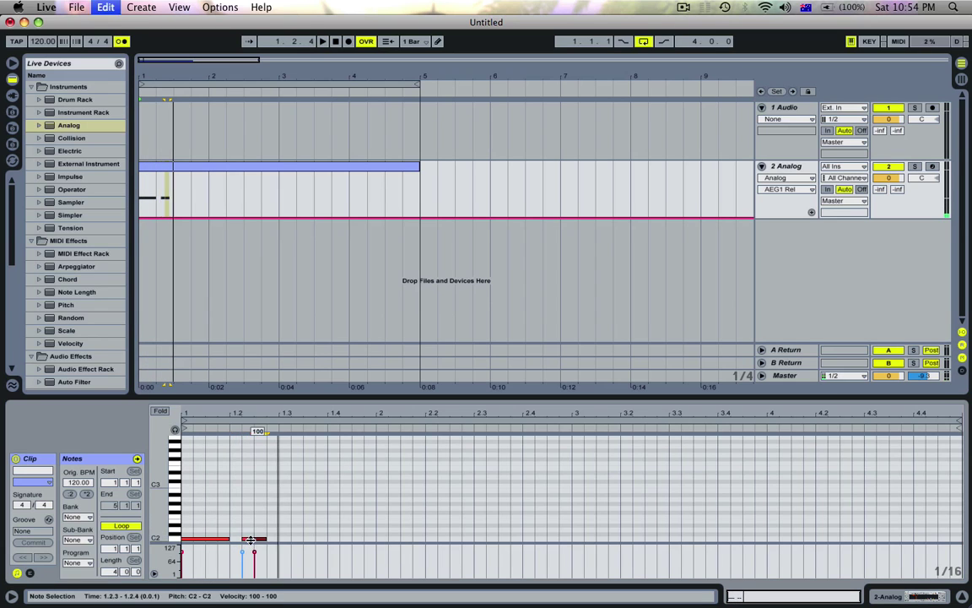
{"action": "double_click", "coordinate": [271, 432]}
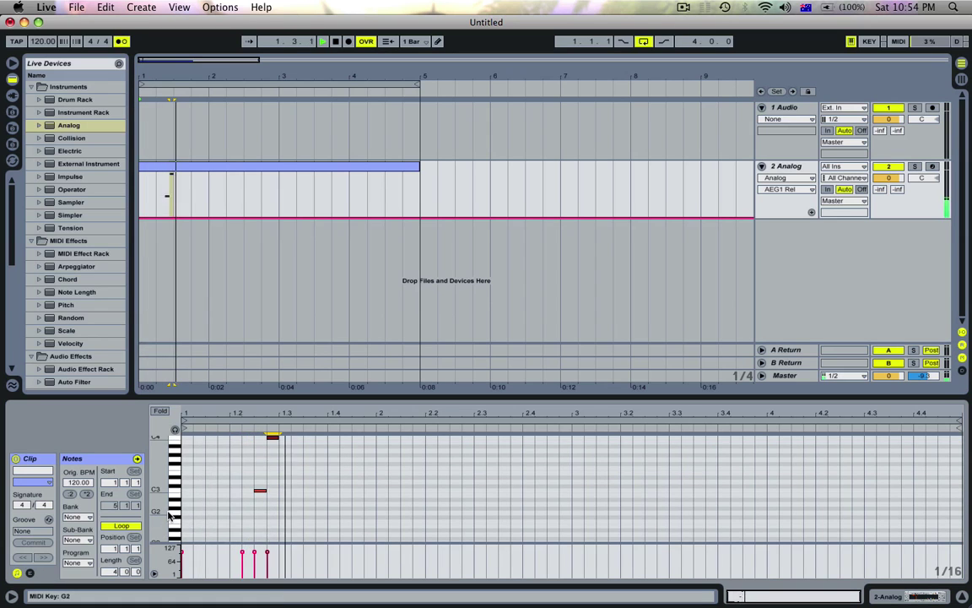
{"action": "left_click_drag", "start_coordinate": [174, 506], "coordinate": [253, 513]}
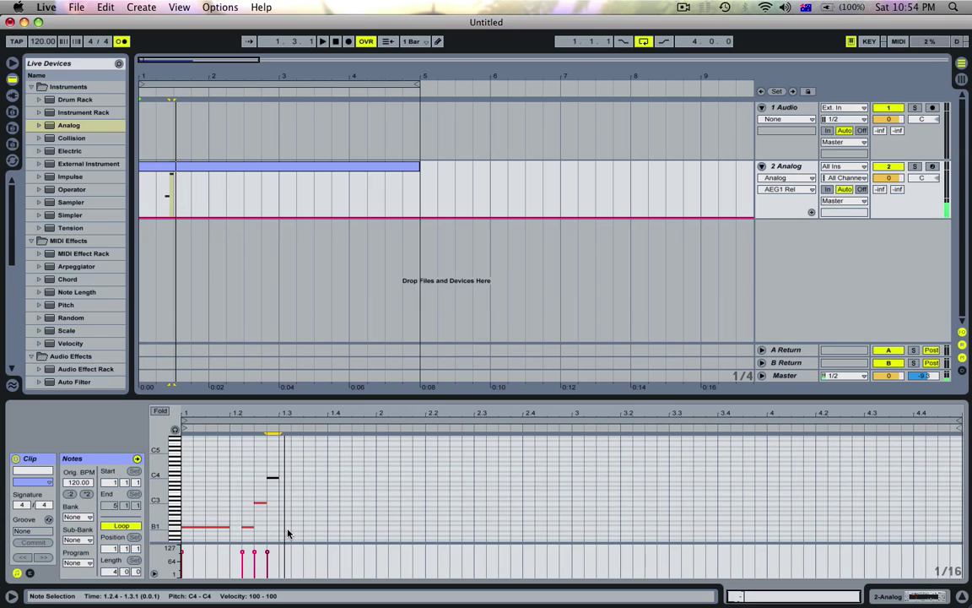
{"action": "double_click", "coordinate": [294, 530]}
{"action": "key", "text": "space"}
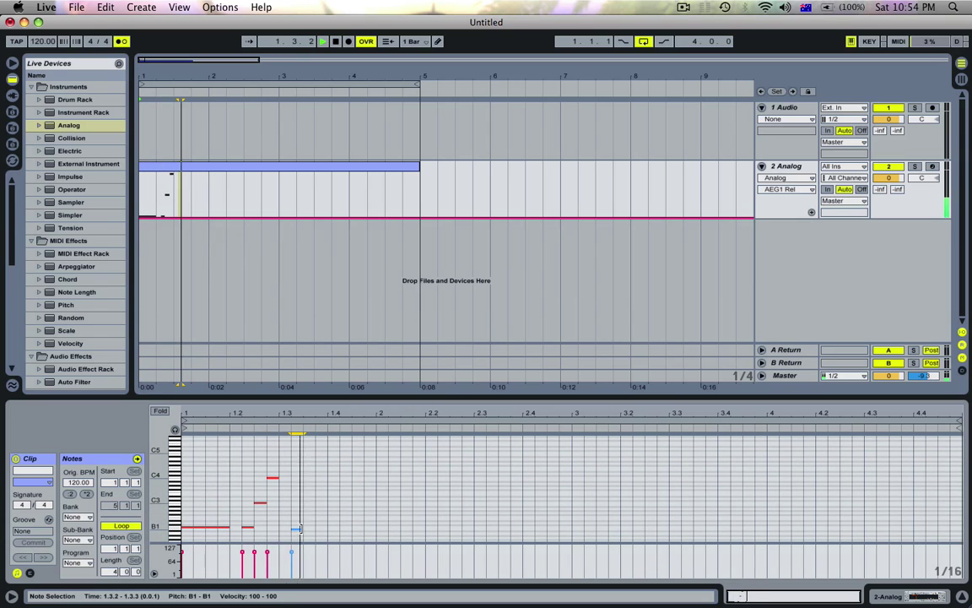
{"action": "mouse_move", "coordinate": [299, 530]}
{"action": "left_mouse_down"}
{"action": "mouse_move", "coordinate": [326, 529]}
{"action": "mouse_move", "coordinate": [315, 541]}
{"action": "left_mouse_up"}
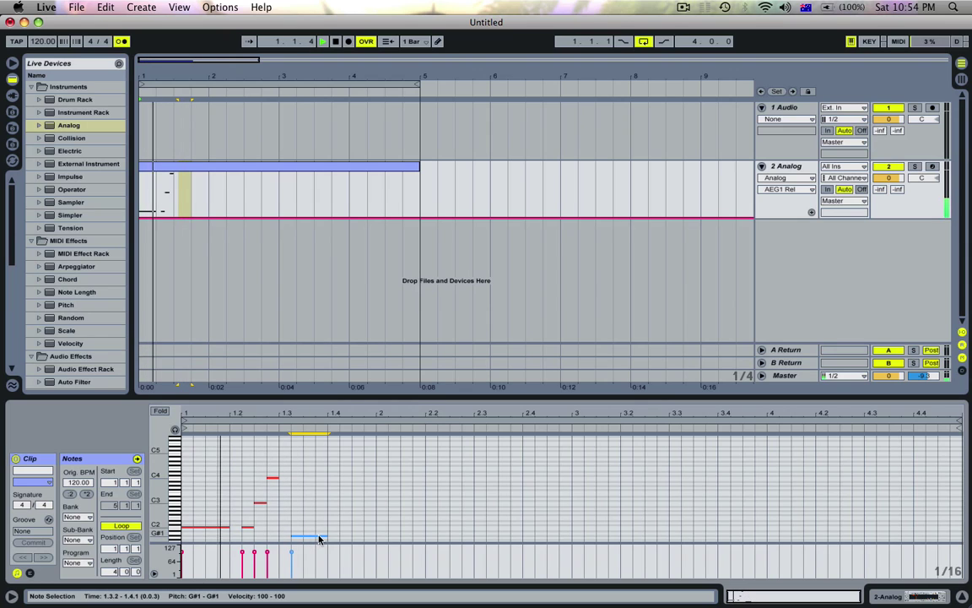
{"action": "left_click_drag", "start_coordinate": [326, 535], "coordinate": [317, 536]}
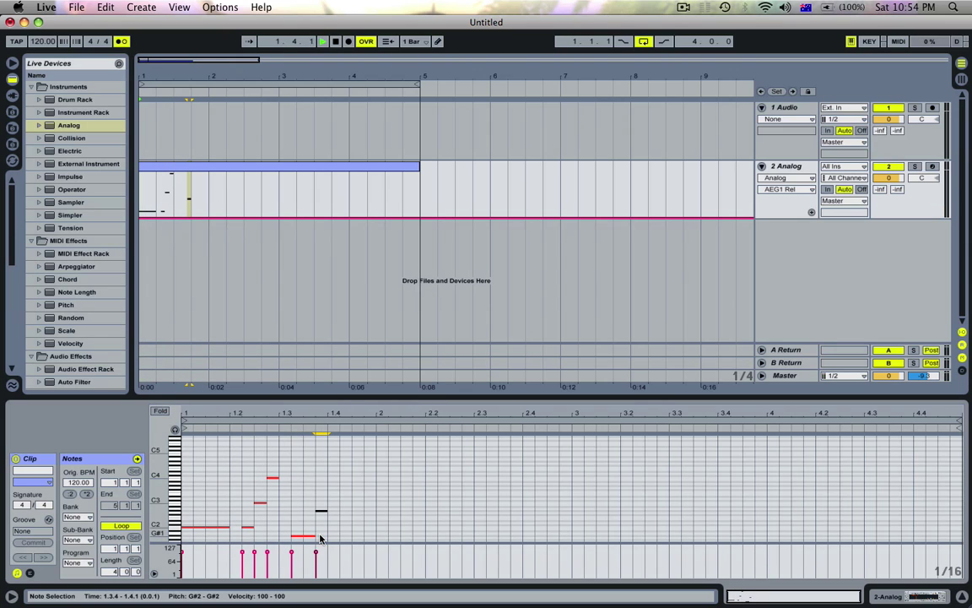
{"action": "key", "text": "space"}
- Add the remaining riff notes later in the bar and audition the riff
{"action": "double_click", "coordinate": [348, 494]}
{"action": "left_click", "coordinate": [324, 428]}
{"action": "key", "text": "e"}
{"action": "key", "text": "s"}
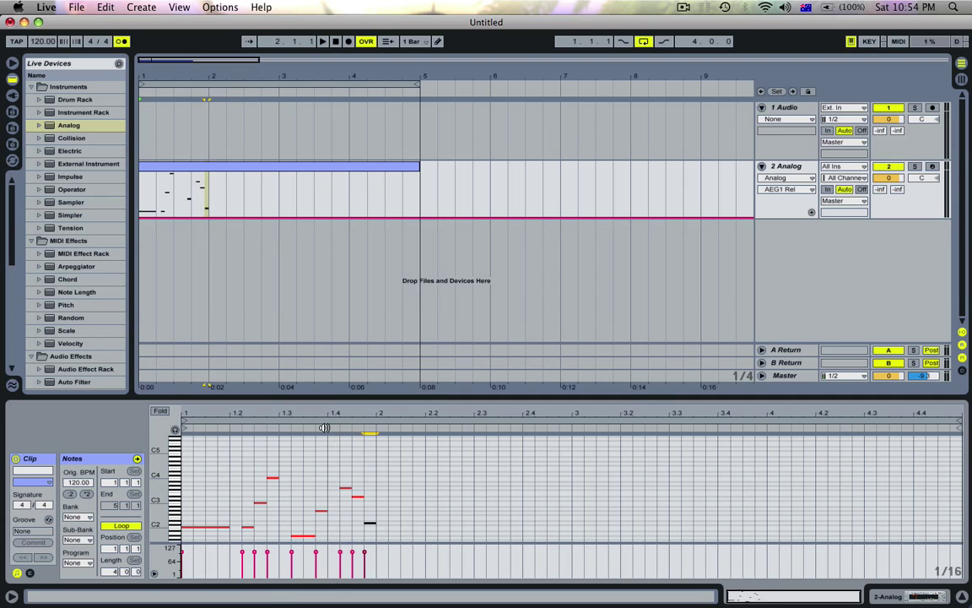
{"action": "left_click", "coordinate": [324, 428]}
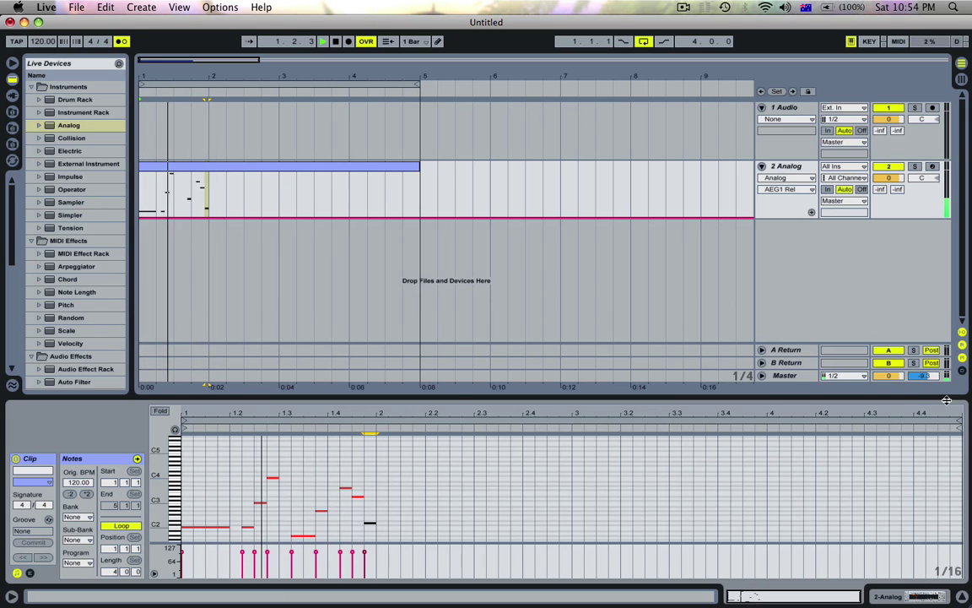
{"action": "key", "text": "space"}
- Shorten the clip loop to one bar so it repeats through bar 5
{"action": "left_click_drag", "start_coordinate": [960, 428], "coordinate": [778, 428]}
{"action": "left_click_drag", "start_coordinate": [549, 435], "coordinate": [377, 429]}
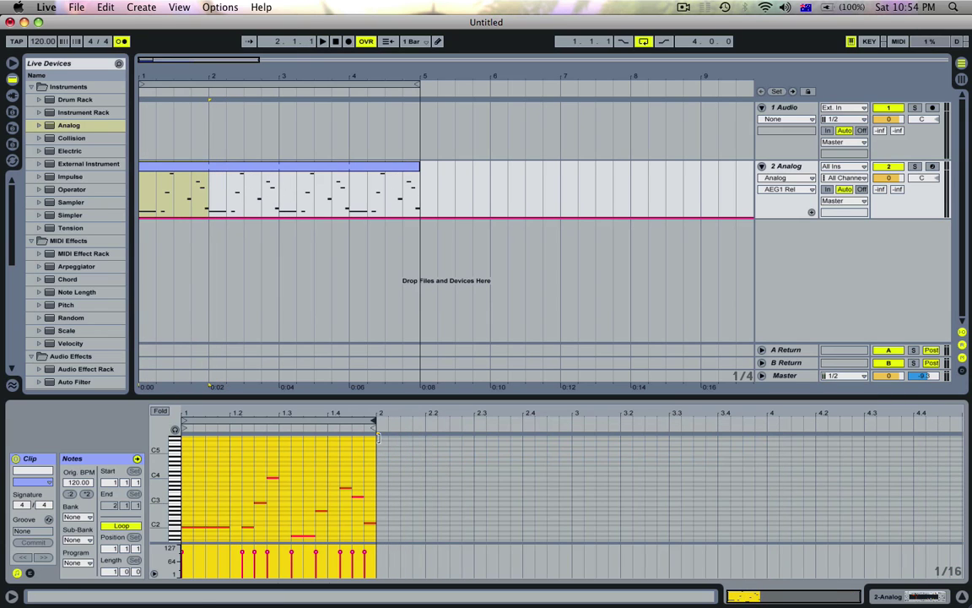
{"action": "left_click", "coordinate": [213, 171]}
- Set Analog's oscillator 1 waveform to square, auditioning the alternatives
{"action": "left_click", "coordinate": [789, 166]}
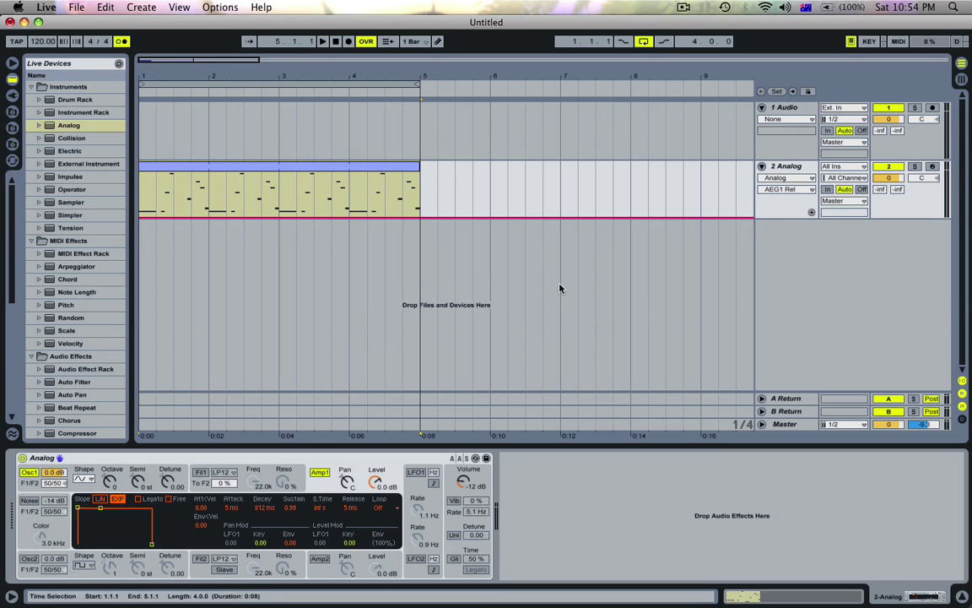
{"action": "left_click", "coordinate": [86, 480]}
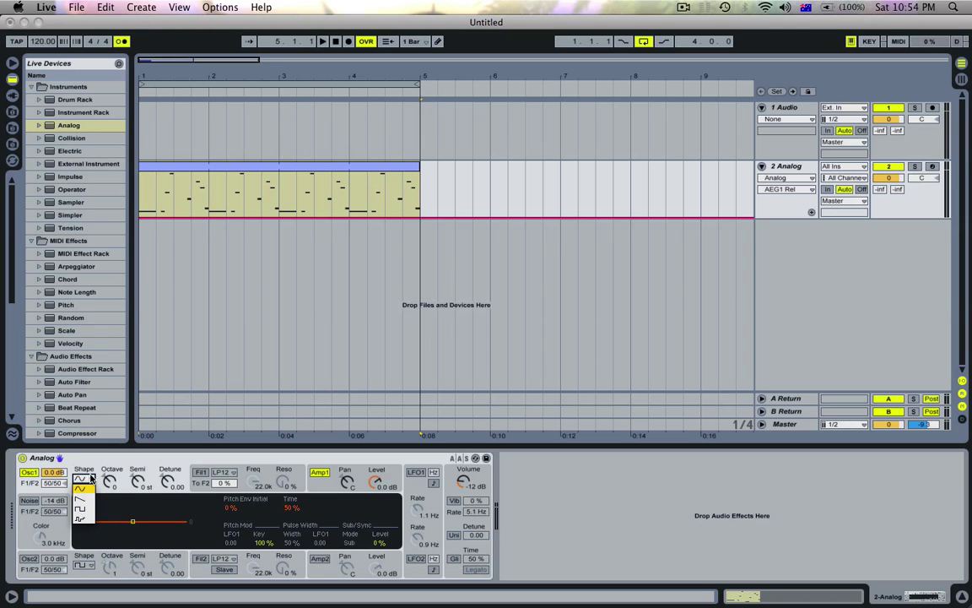
{"action": "left_click", "coordinate": [90, 479]}
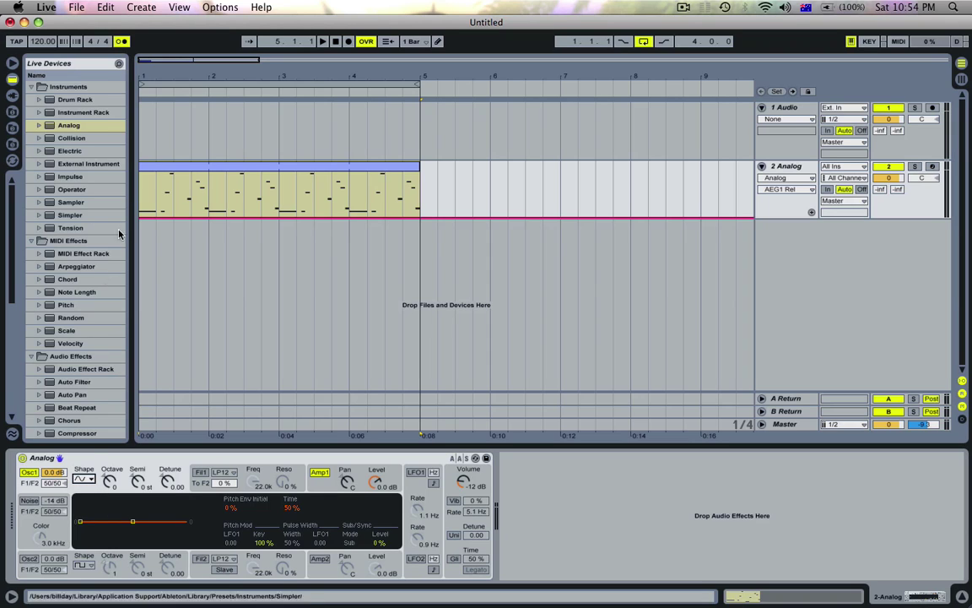
{"action": "left_click", "coordinate": [81, 481]}
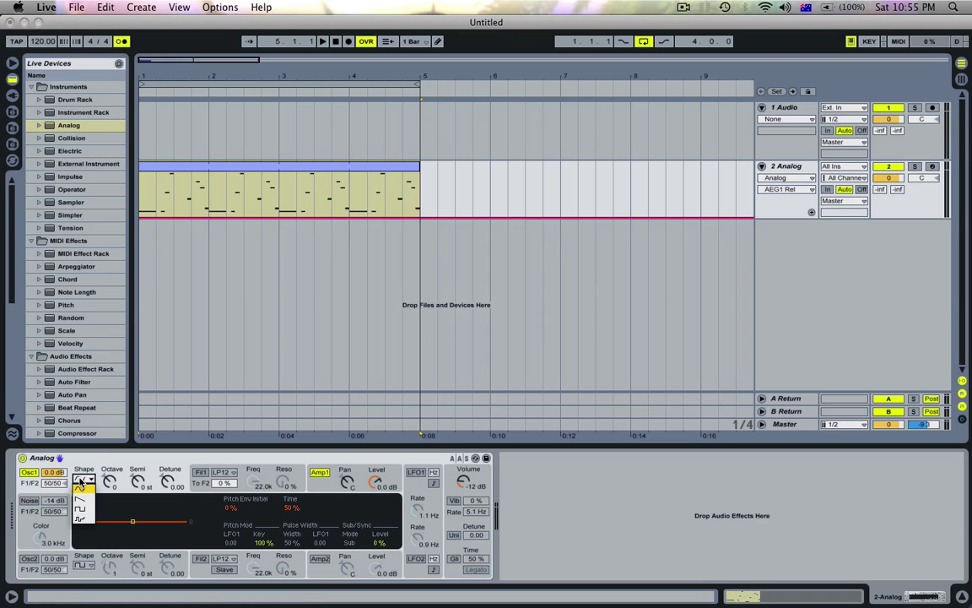
{"action": "left_click", "coordinate": [81, 504]}
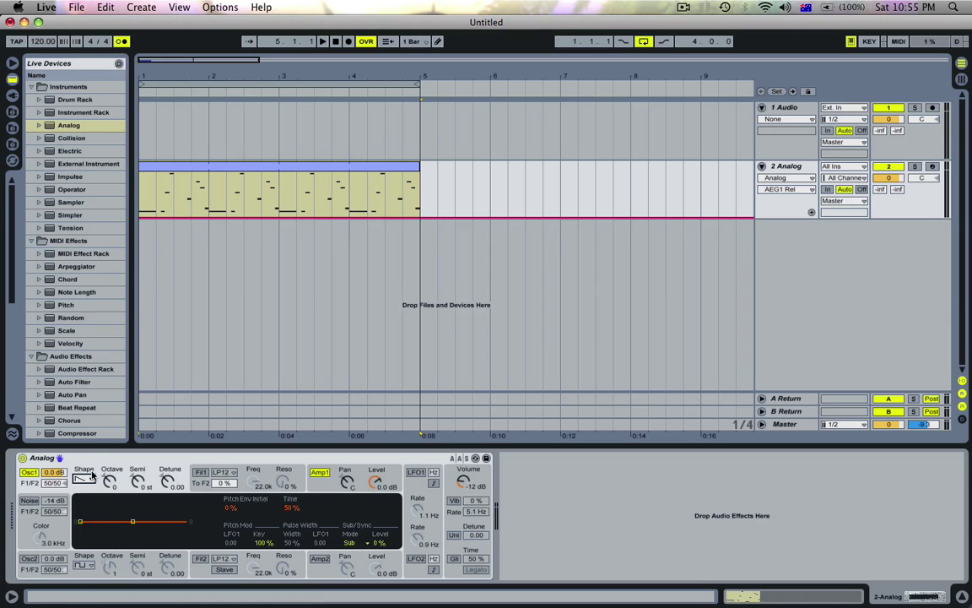
{"action": "key", "text": "space"}
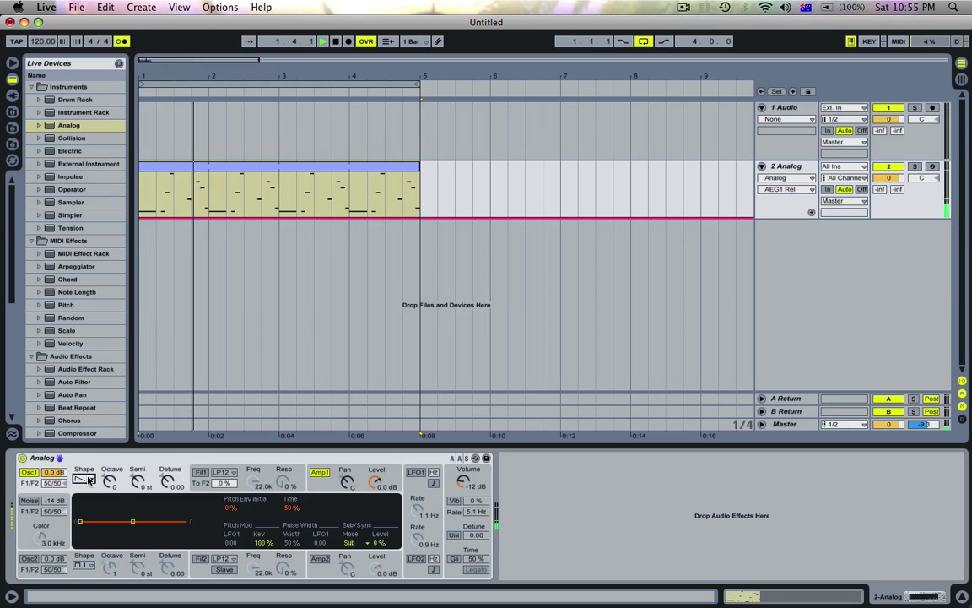
{"action": "key", "text": "space"}
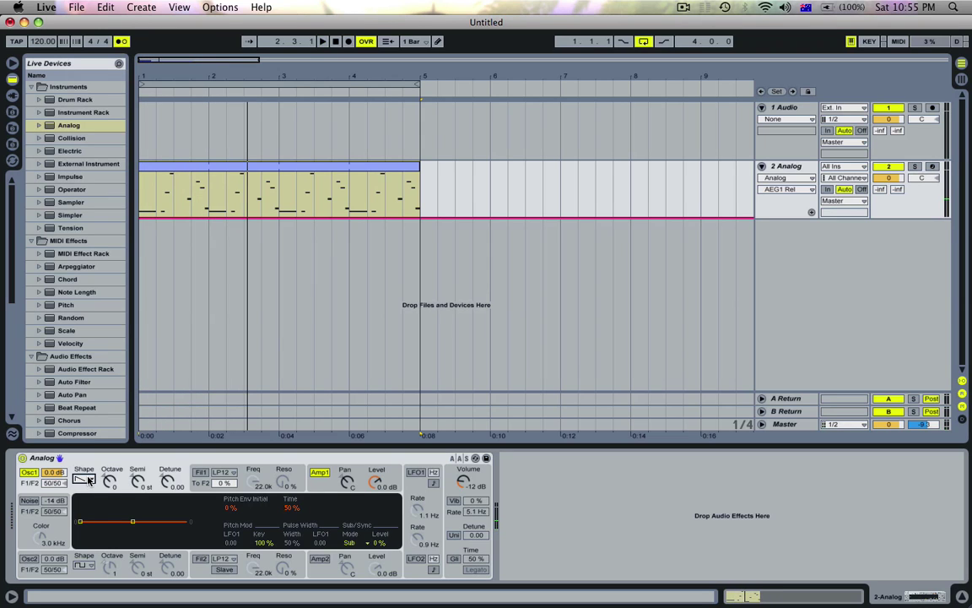
{"action": "left_click", "coordinate": [88, 480]}
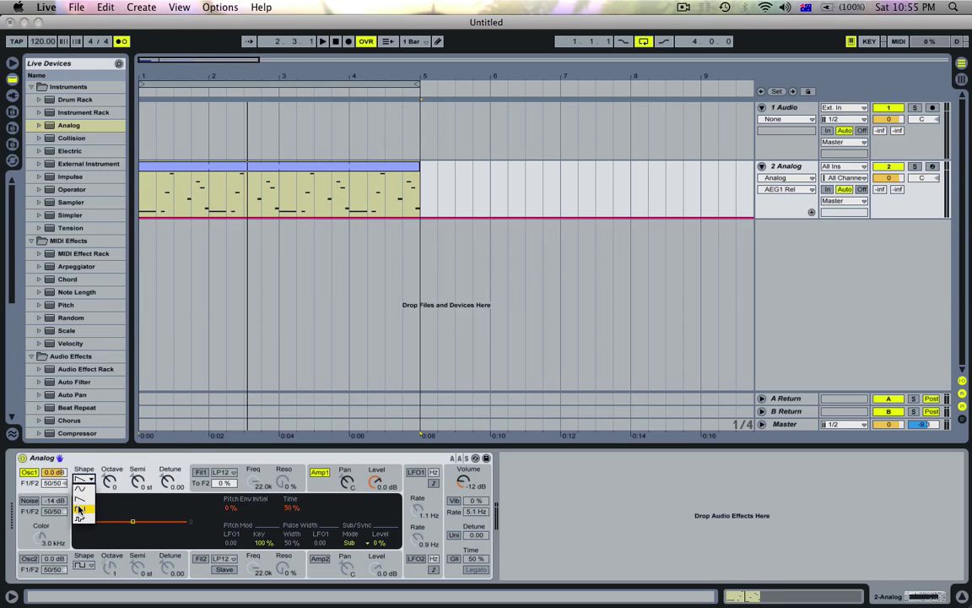
{"action": "left_click", "coordinate": [79, 509]}
{"action": "key", "text": "space"}
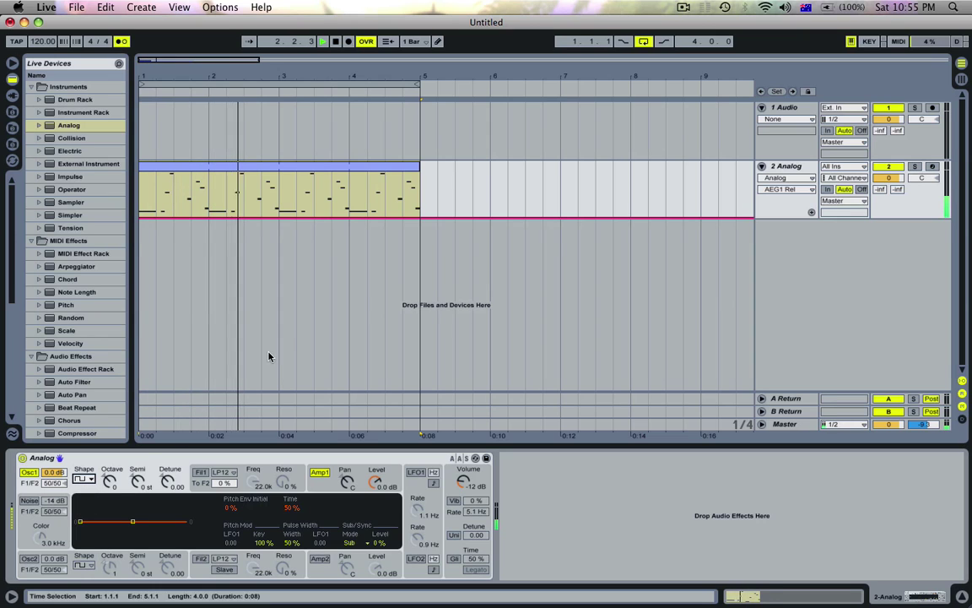
{"action": "key", "text": "space"}
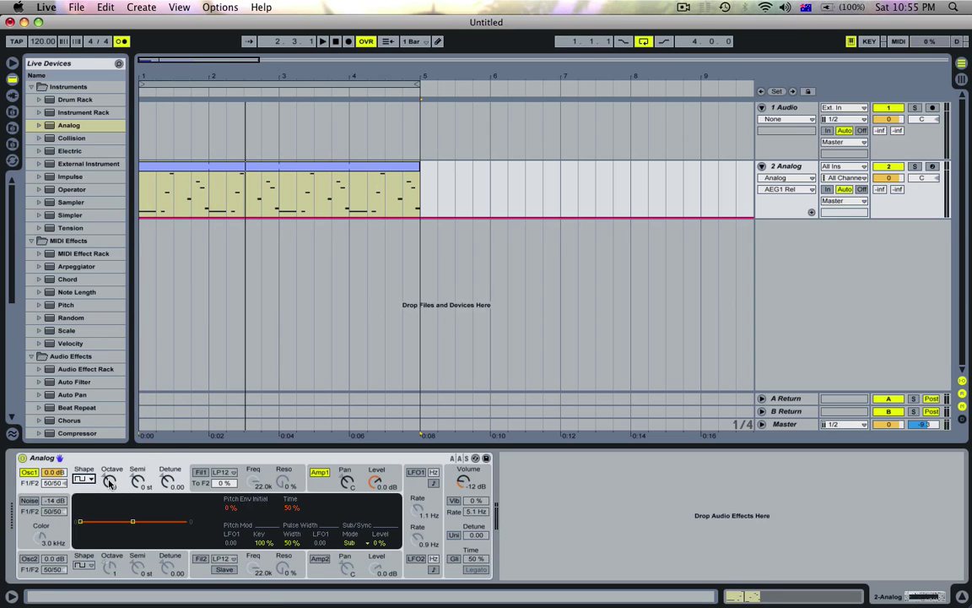
- Drop oscillator 1's octave, audition it, and open the bass clip's notes
{"action": "left_click", "coordinate": [109, 482]}
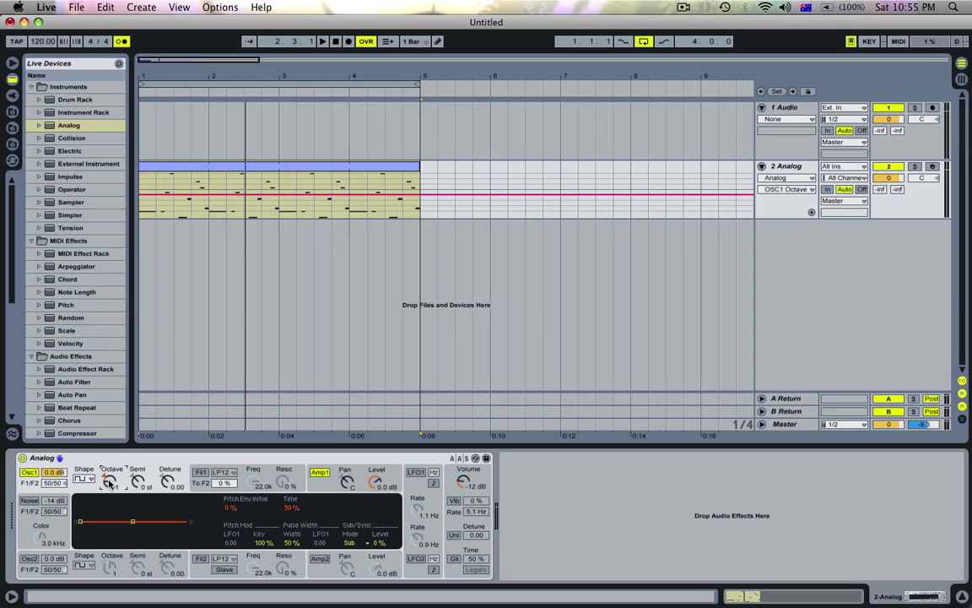
{"action": "key", "text": "space"}
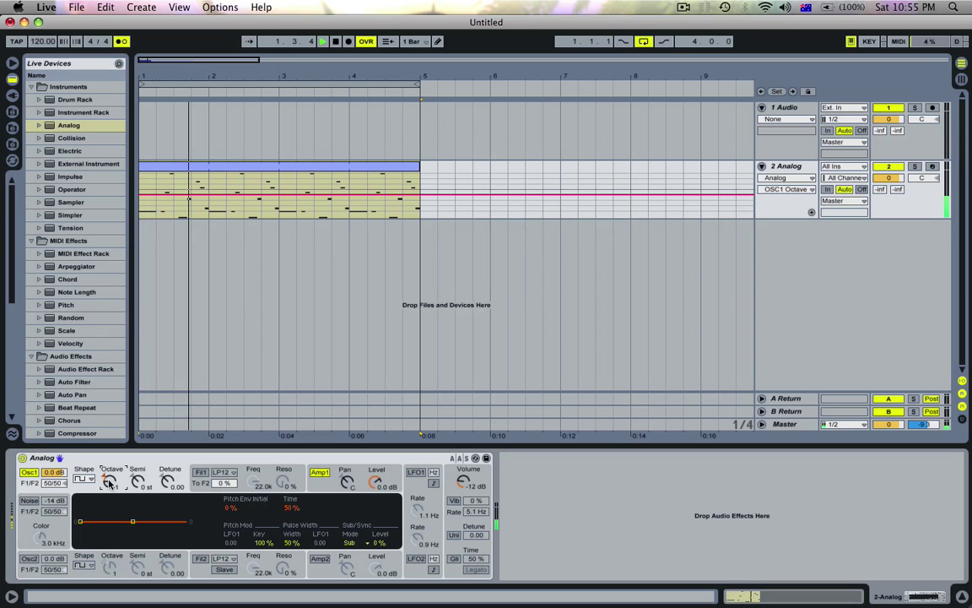
{"action": "key", "text": "space"}
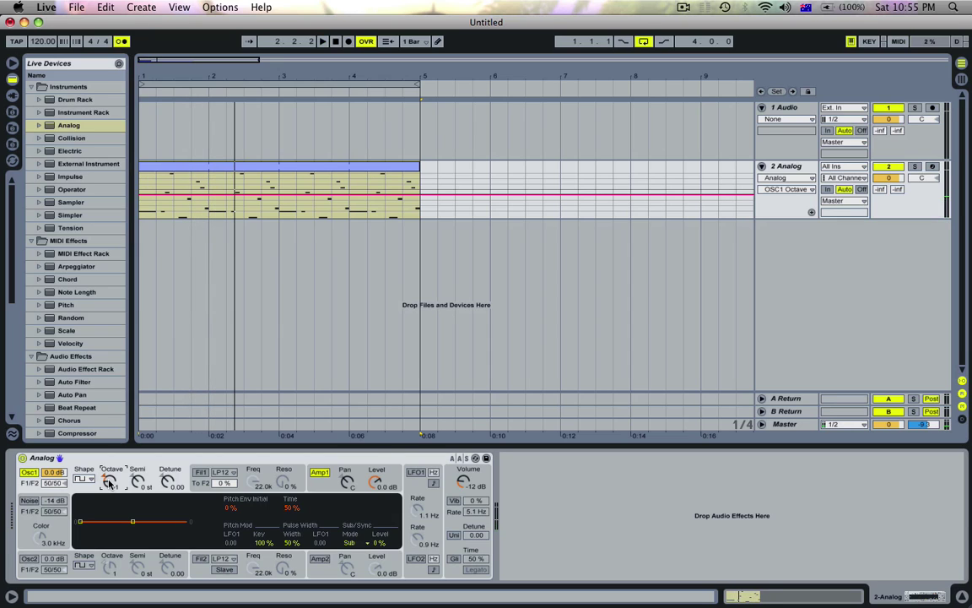
{"action": "key", "text": "space"}
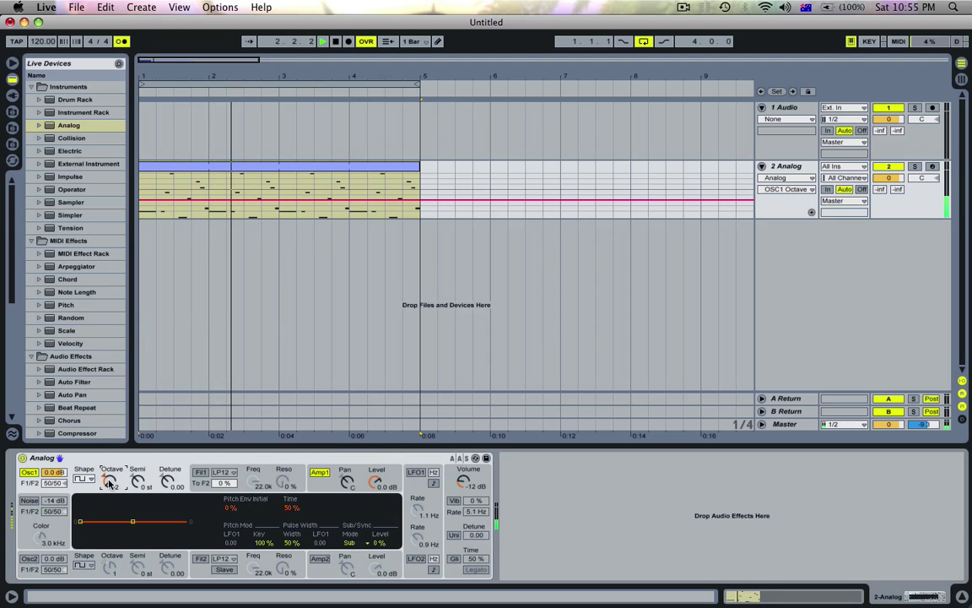
{"action": "key", "text": "space"}
{"action": "double_click", "coordinate": [178, 167]}
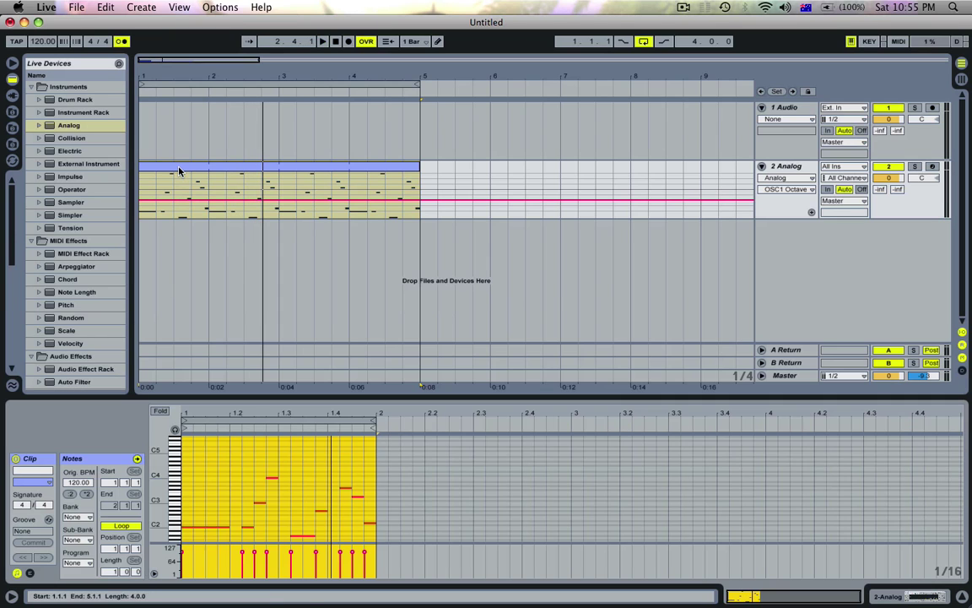
- Raise the low G#1 note an octave to G#2 and play the edited line
{"action": "left_click", "coordinate": [297, 537]}
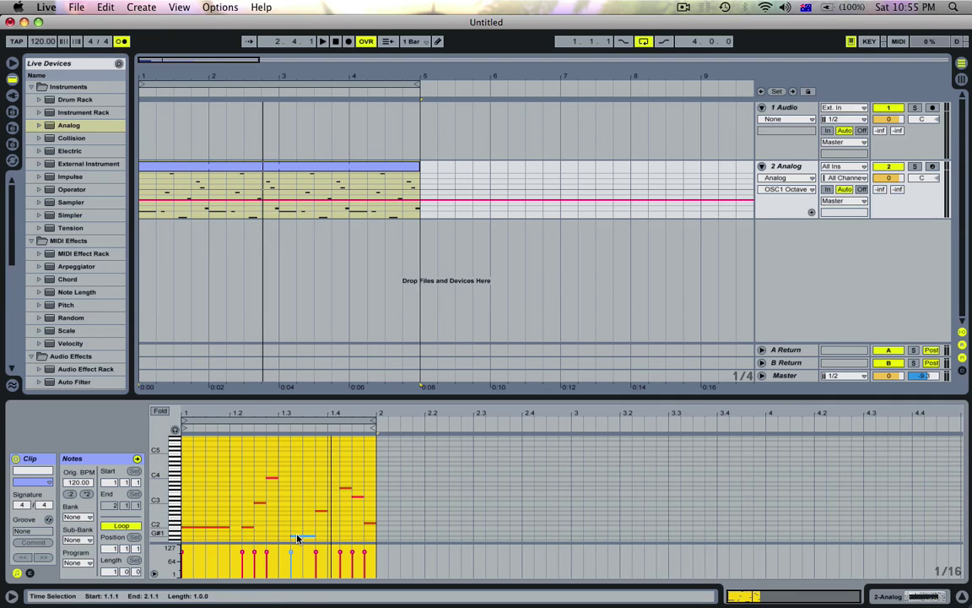
{"action": "left_click_drag", "start_coordinate": [336, 527], "coordinate": [291, 542]}
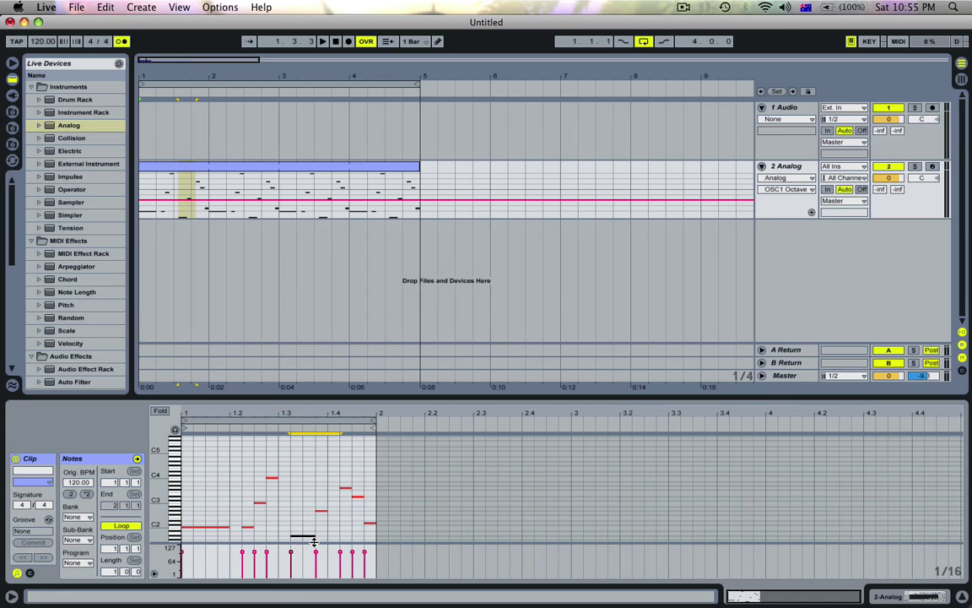
{"action": "key", "text": "shift+Up"}
{"action": "left_click", "coordinate": [321, 516]}
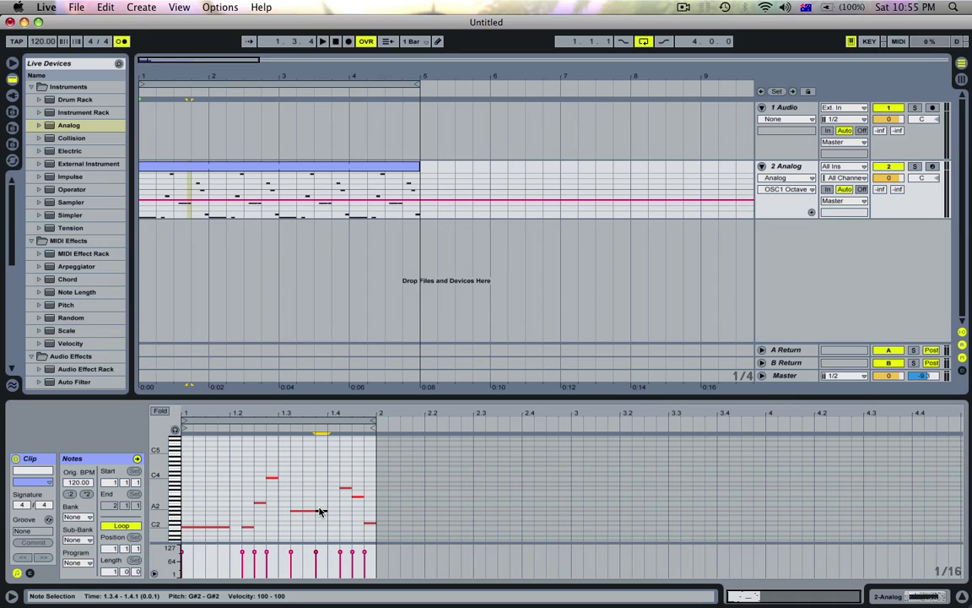
{"action": "left_click", "coordinate": [326, 511]}
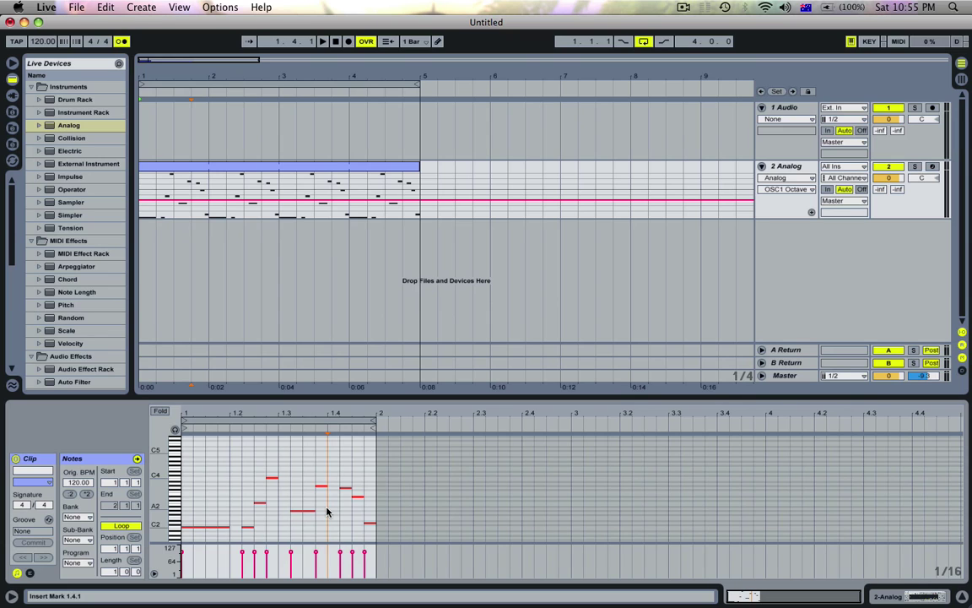
{"action": "key", "text": "space"}
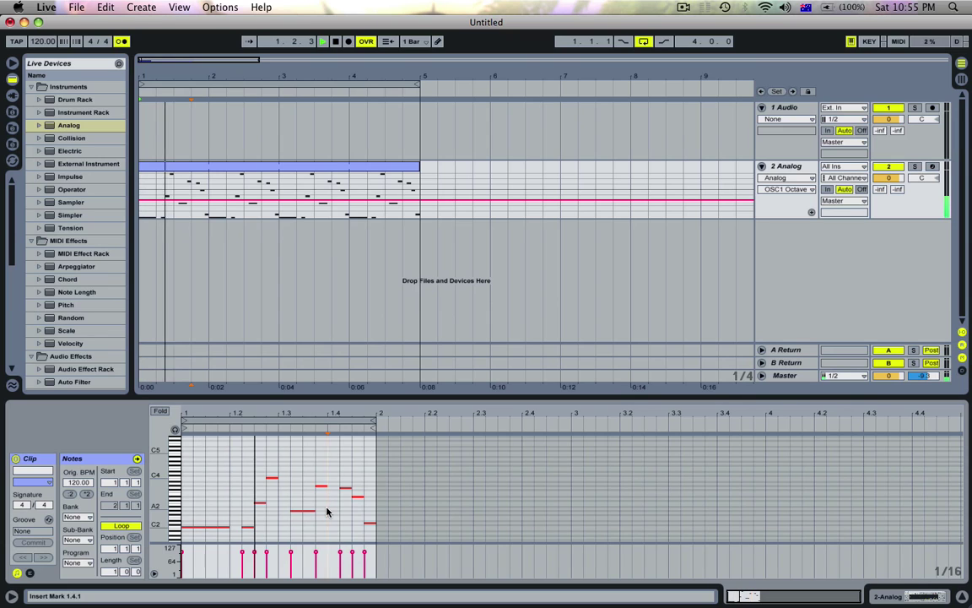
{"action": "key", "text": "space"}
- Move the clip's final note at 1.4.4 up to D4 and audition it
{"action": "left_click", "coordinate": [370, 524]}
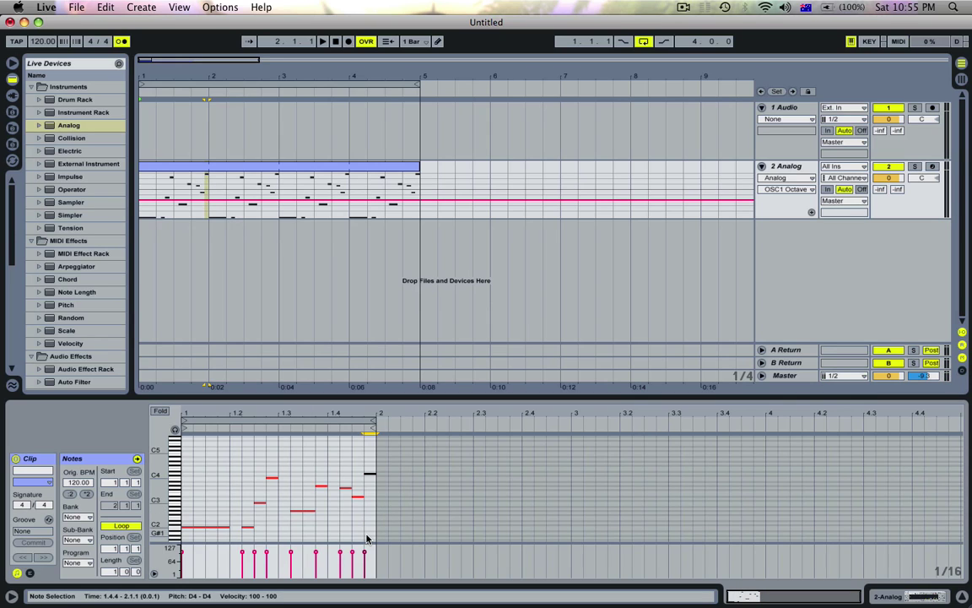
{"action": "key", "text": "space"}
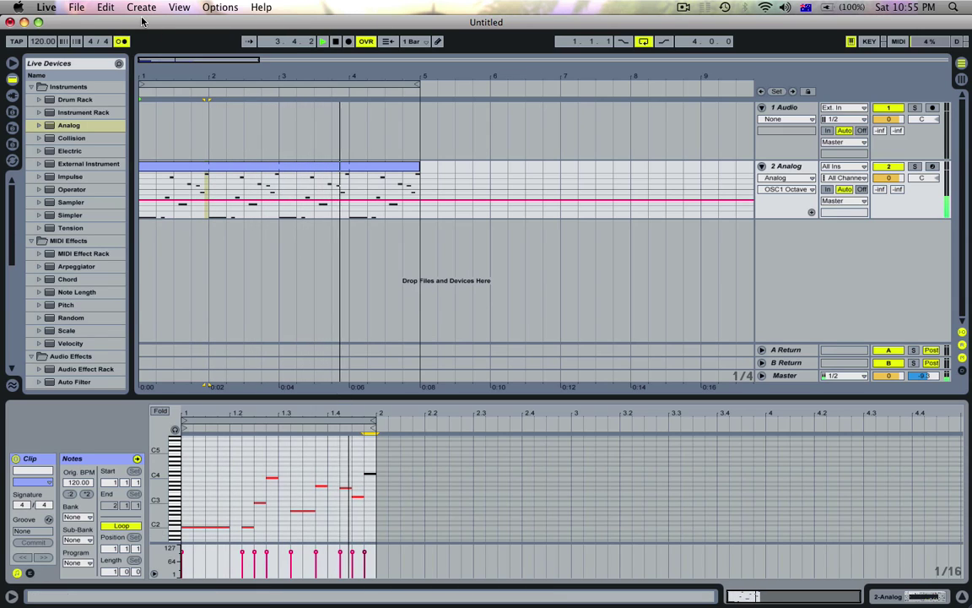
{"action": "key", "text": "space"}
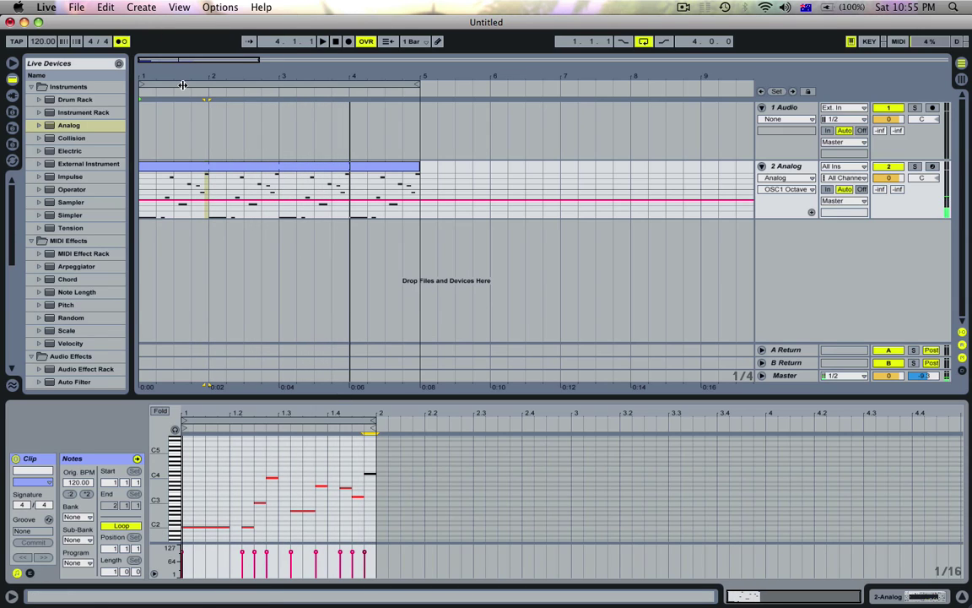
- Enable Analog's Filter 1, lower its cutoff with resonance, and drop the cutoff automation to 30
{"action": "left_click", "coordinate": [782, 167]}
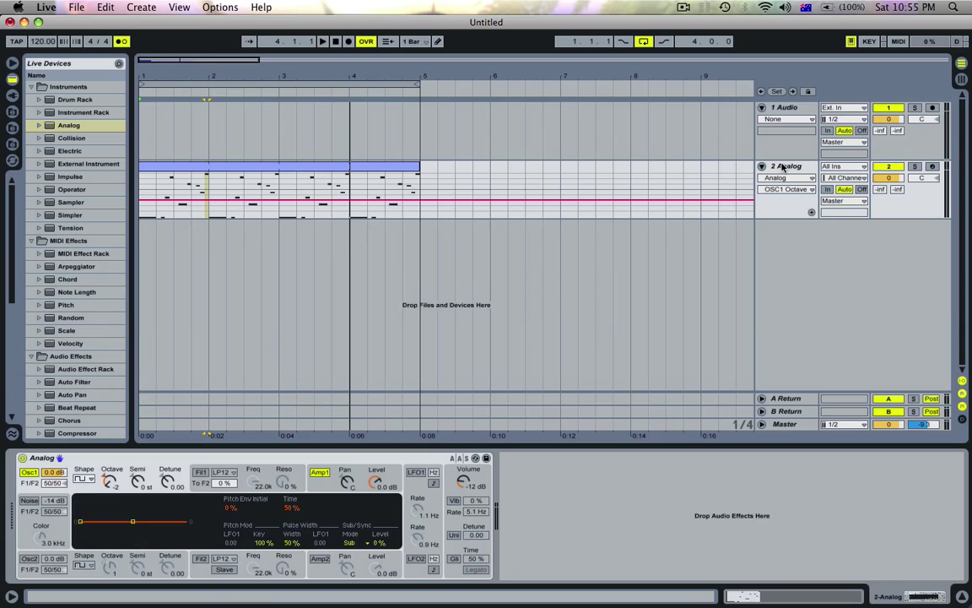
{"action": "left_click", "coordinate": [200, 473]}
{"action": "left_click_drag", "start_coordinate": [254, 486], "coordinate": [255, 508]}
{"action": "left_click_drag", "start_coordinate": [142, 75], "coordinate": [162, 163]}
{"action": "left_click_drag", "start_coordinate": [143, 212], "coordinate": [141, 221]}
- Add F1 Freq breakpoints that ramp the cutoff up then down, and audition the sweep
{"action": "left_click", "coordinate": [215, 181]}
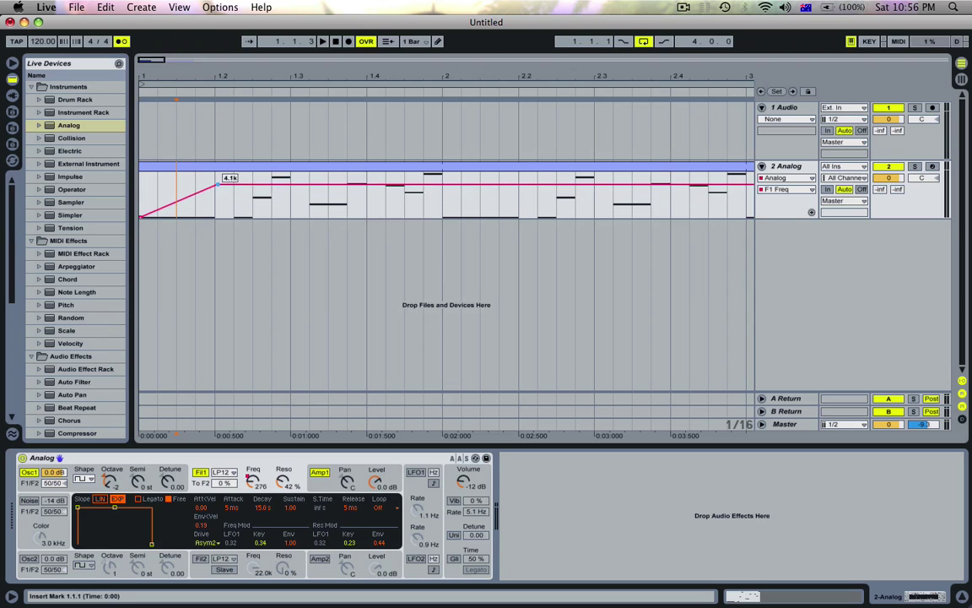
{"action": "left_click", "coordinate": [209, 170]}
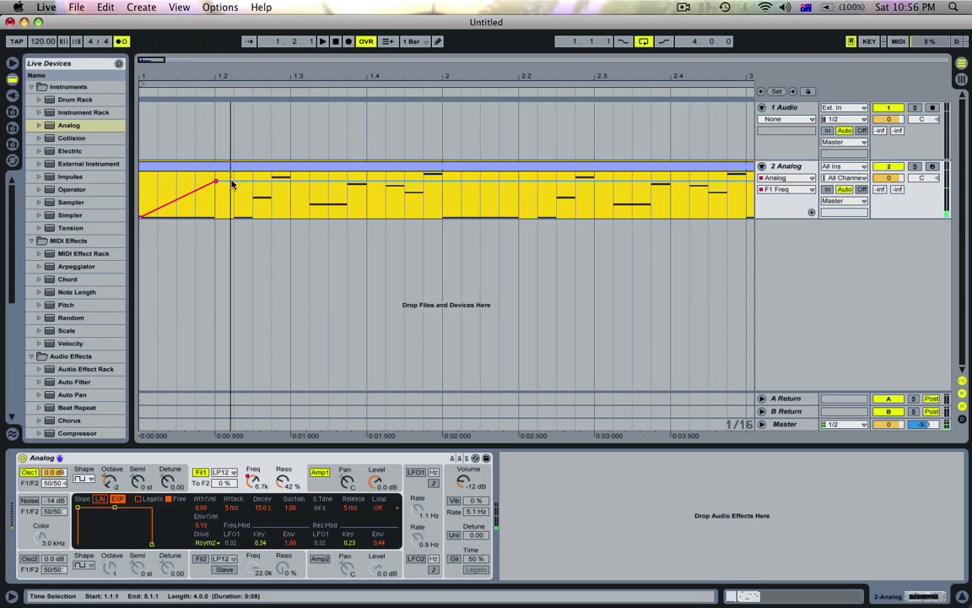
{"action": "left_click", "coordinate": [233, 184]}
{"action": "mouse_move", "coordinate": [245, 184]}
{"action": "left_mouse_down"}
{"action": "mouse_move", "coordinate": [251, 207]}
{"action": "mouse_move", "coordinate": [292, 194]}
{"action": "left_mouse_up"}
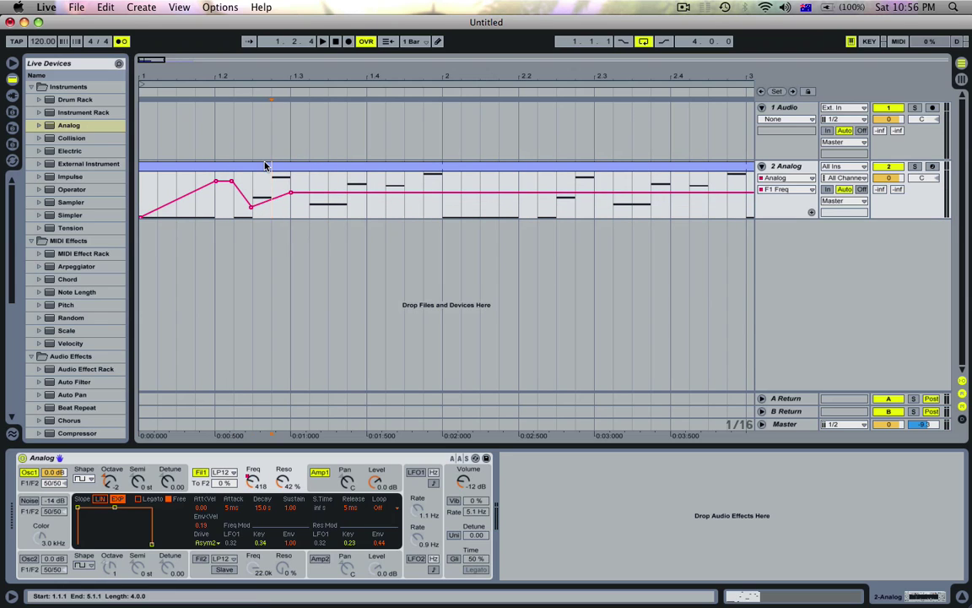
{"action": "left_click", "coordinate": [264, 165]}
{"action": "key", "text": "space"}
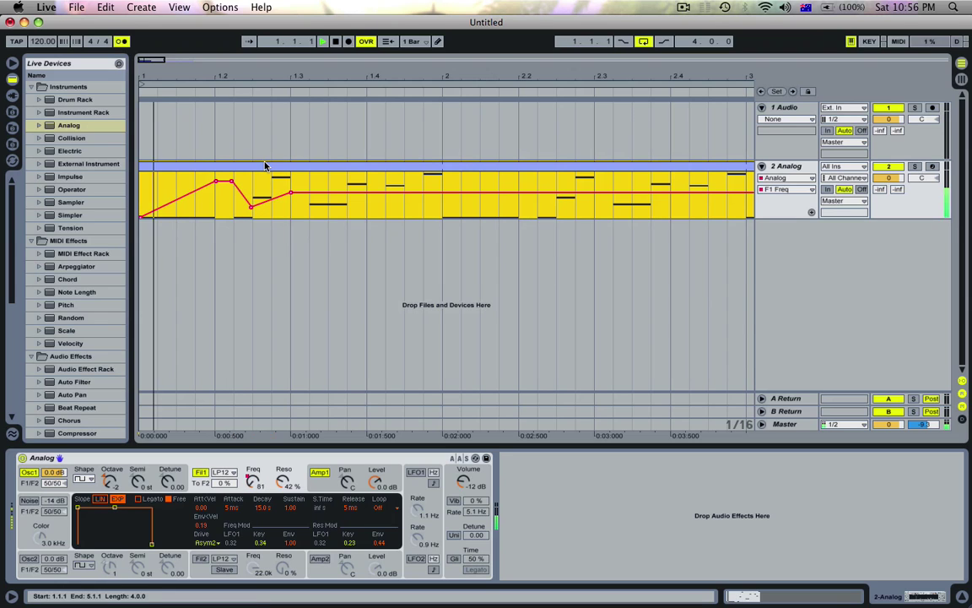
{"action": "left_click", "coordinate": [253, 208]}
{"action": "key", "text": "space"}
- Move the low cutoff breakpoint later in time and replay the clip
{"action": "key", "text": "space"}
{"action": "left_click_drag", "start_coordinate": [252, 210], "coordinate": [281, 197]}
{"action": "key", "text": "space"}
{"action": "key", "text": "space"}
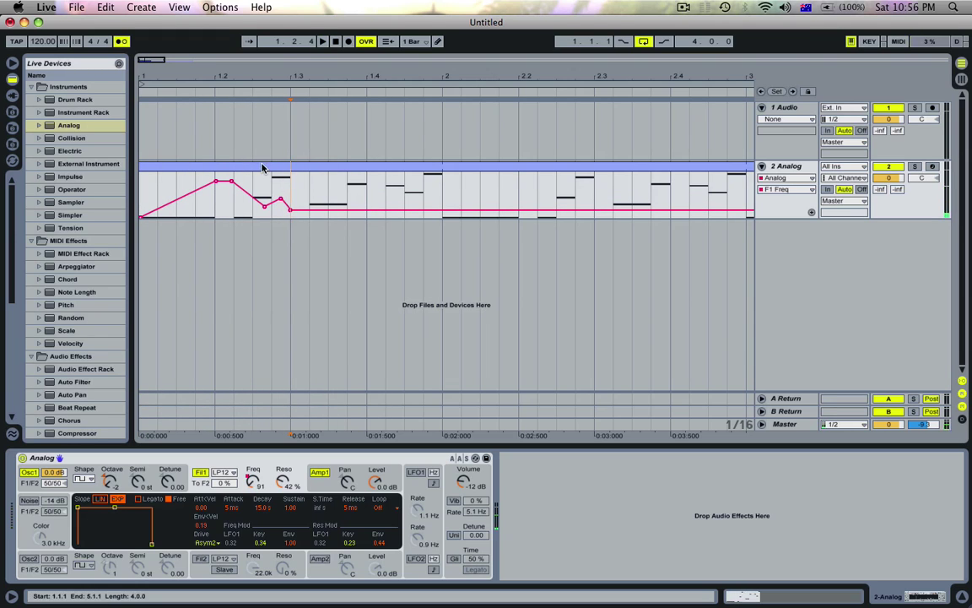
{"action": "key", "text": "space"}
{"action": "left_click", "coordinate": [262, 167]}
{"action": "key", "text": "space"}
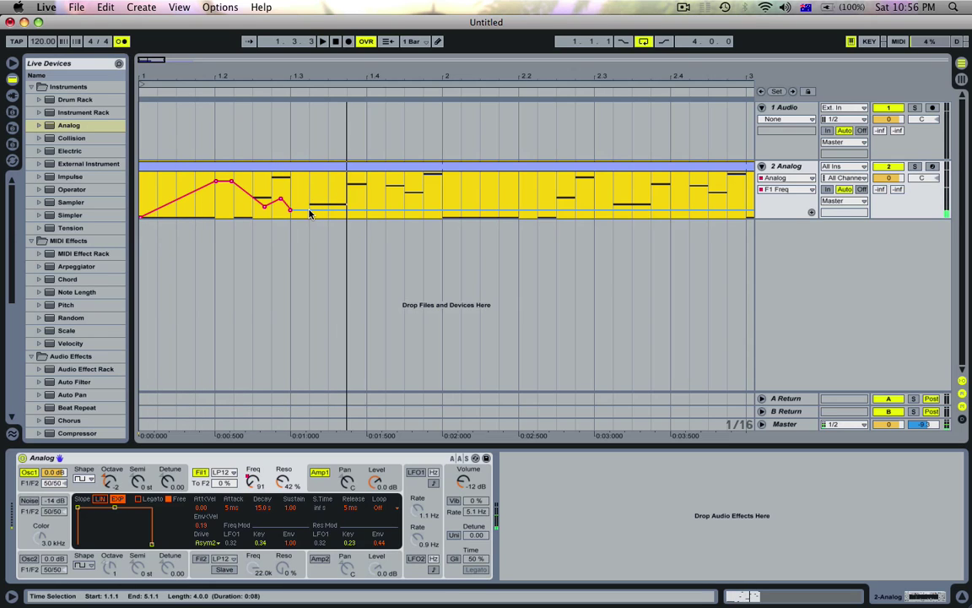
- Add and raise more breakpoints into a zigzag, then select 1.2.2–1.4.1
{"action": "left_click", "coordinate": [309, 211]}
{"action": "left_click_drag", "start_coordinate": [329, 209], "coordinate": [366, 179]}
{"action": "left_click", "coordinate": [263, 186]}
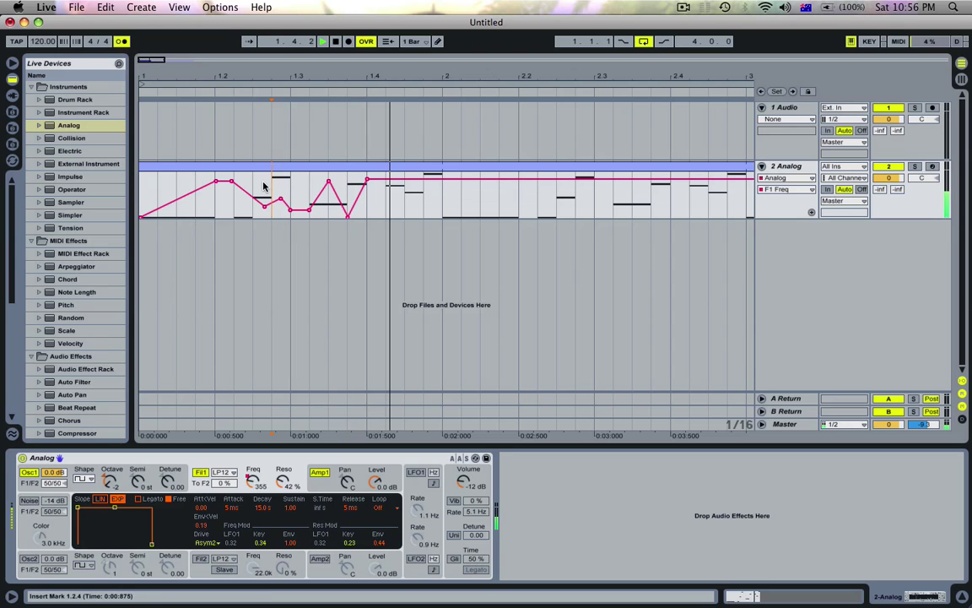
{"action": "left_click_drag", "start_coordinate": [328, 184], "coordinate": [309, 182]}
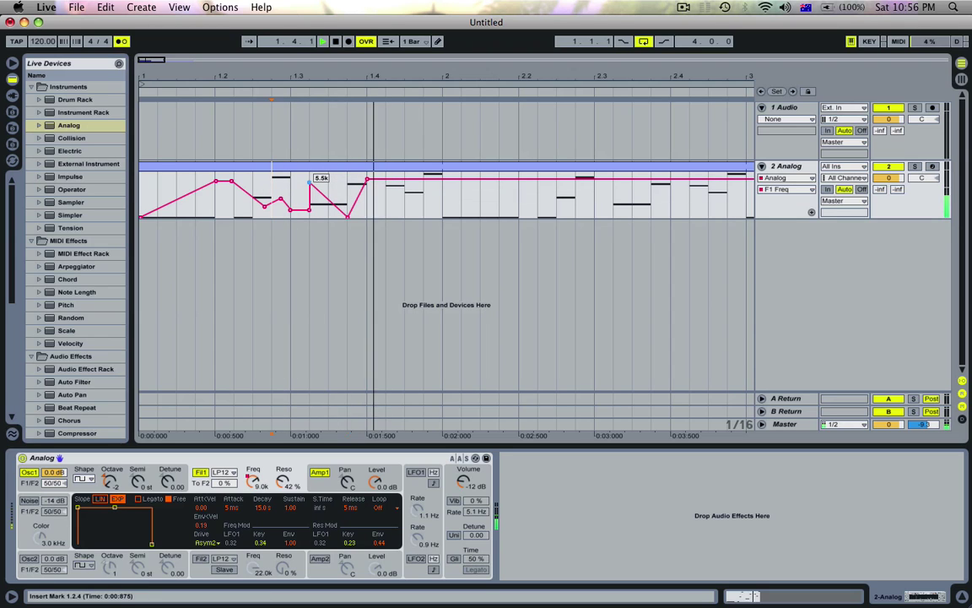
{"action": "key", "text": "space"}
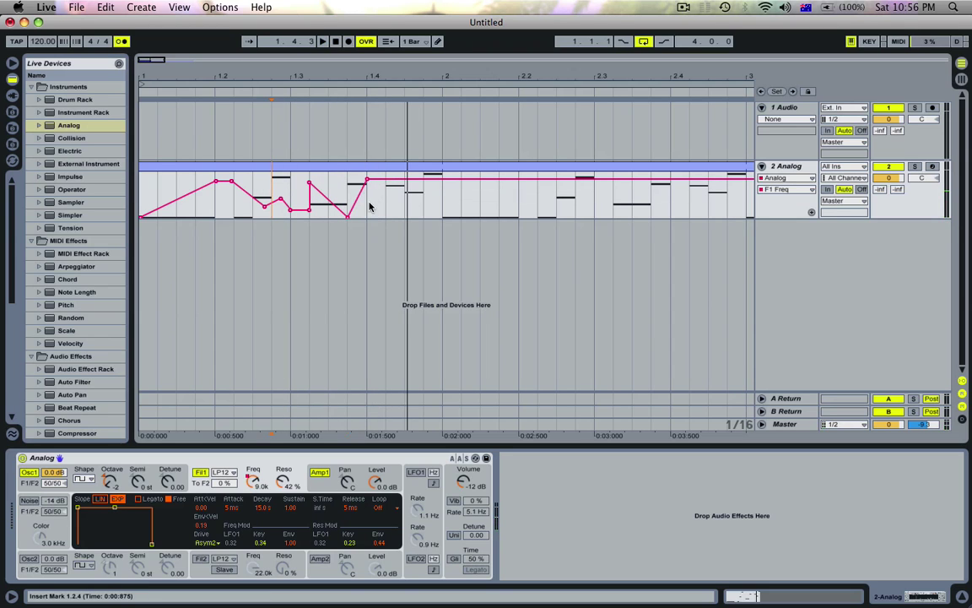
{"action": "left_click_drag", "start_coordinate": [369, 206], "coordinate": [239, 209]}
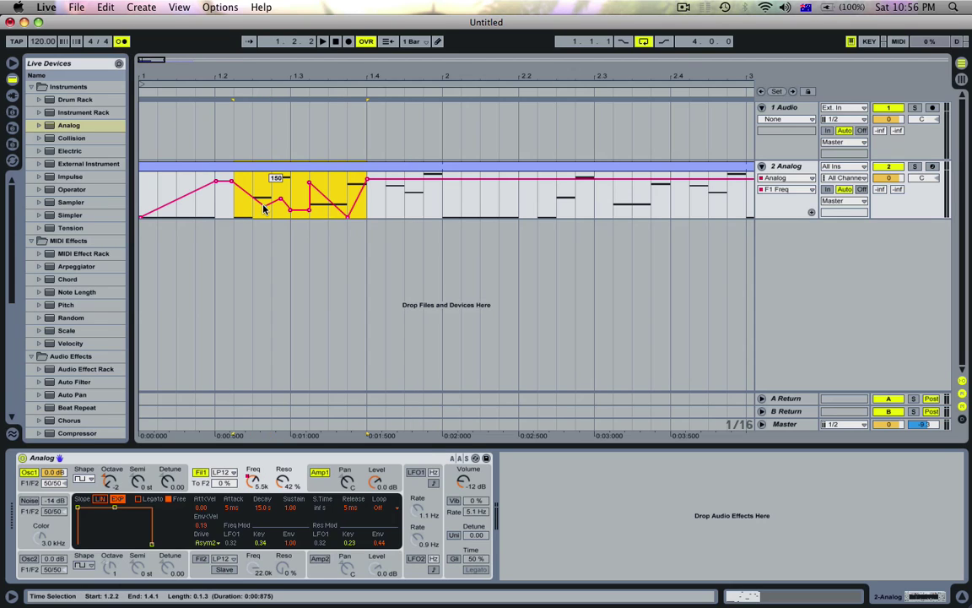
- Duplicate the selected envelope section right after itself and play from 1.4.1
{"action": "right_click", "coordinate": [263, 209]}
{"action": "left_click", "coordinate": [316, 297]}
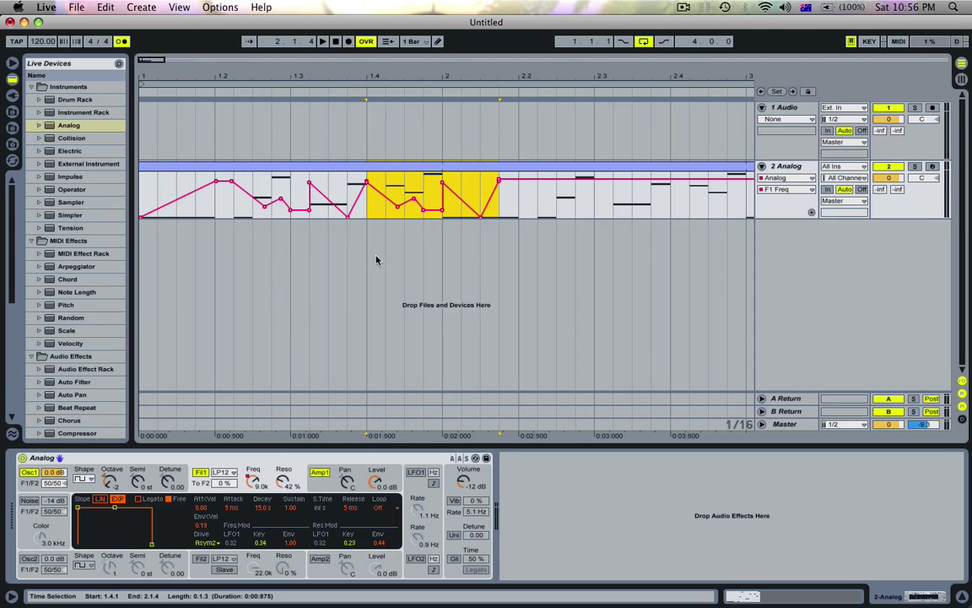
{"action": "left_click", "coordinate": [369, 206]}
{"action": "key", "text": "space"}
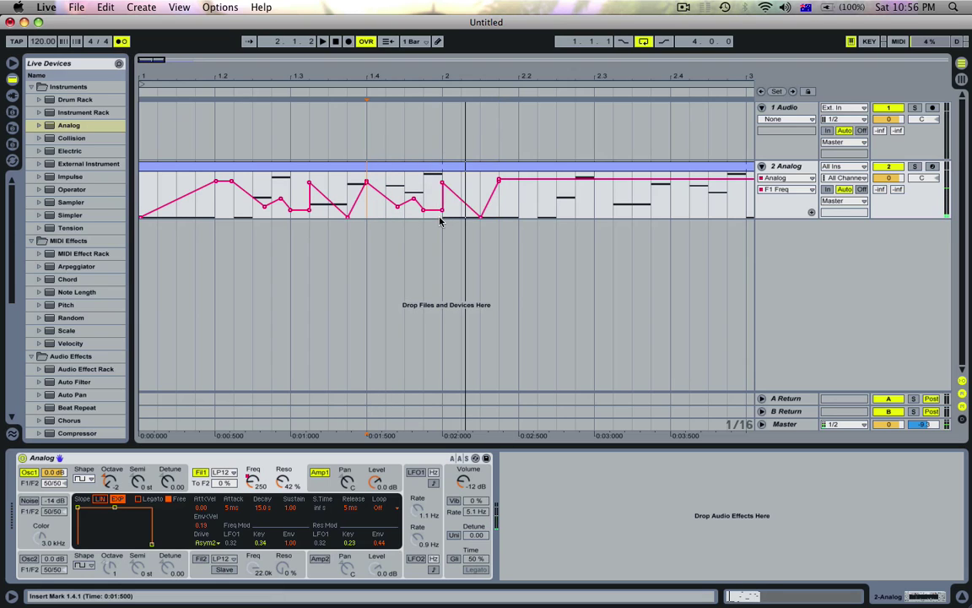
{"action": "key", "text": "space"}
- Show F1 Freq in its own lane and repeat the bar-1 automation through bar 5
{"action": "left_click_drag", "start_coordinate": [440, 217], "coordinate": [141, 207]}
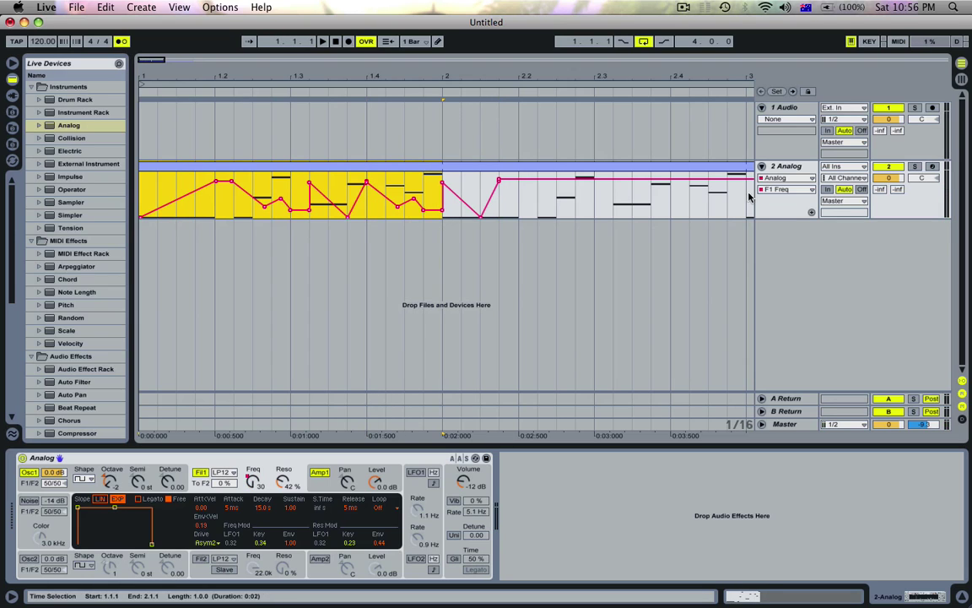
{"action": "left_click", "coordinate": [811, 214]}
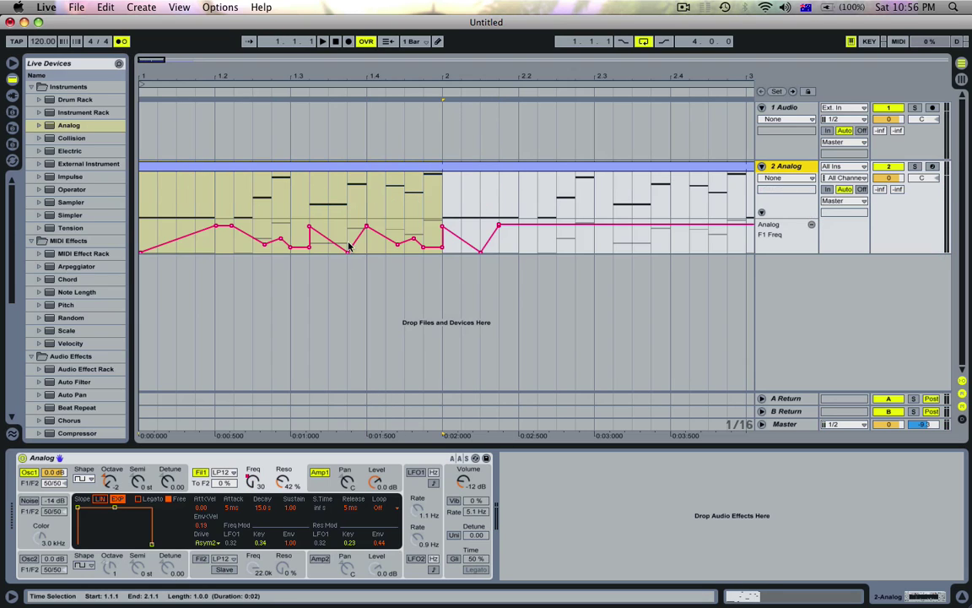
{"action": "left_click_drag", "start_coordinate": [140, 221], "coordinate": [445, 228]}
{"action": "key", "text": "super+d"}
{"action": "key", "text": "super+d"}
{"action": "key", "text": "super+d"}
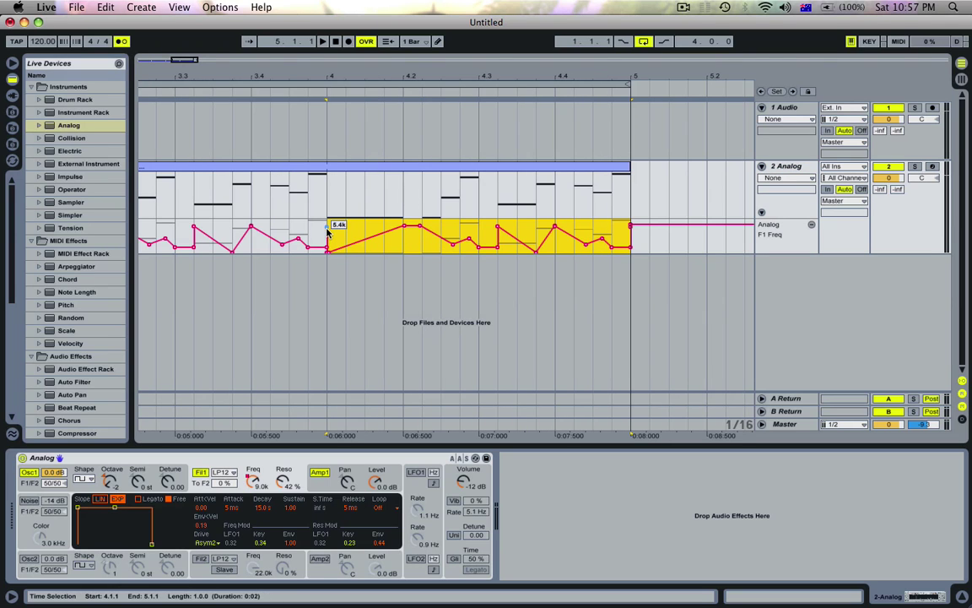
{"action": "scroll", "coordinate": [327, 232], "scroll_direction": "left", "scroll_amount": 10}
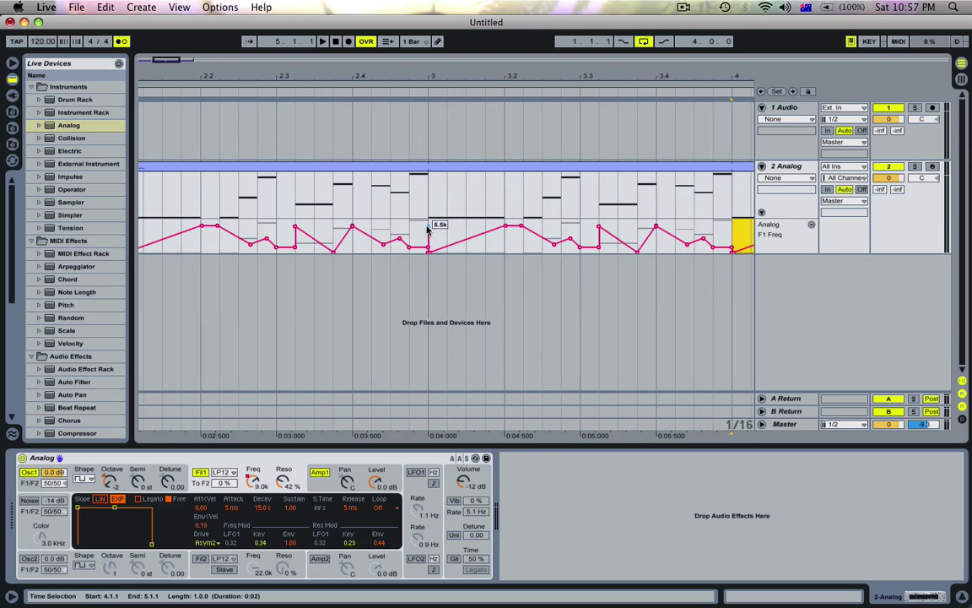
{"action": "scroll", "coordinate": [426, 232], "scroll_direction": "left", "scroll_amount": 8}
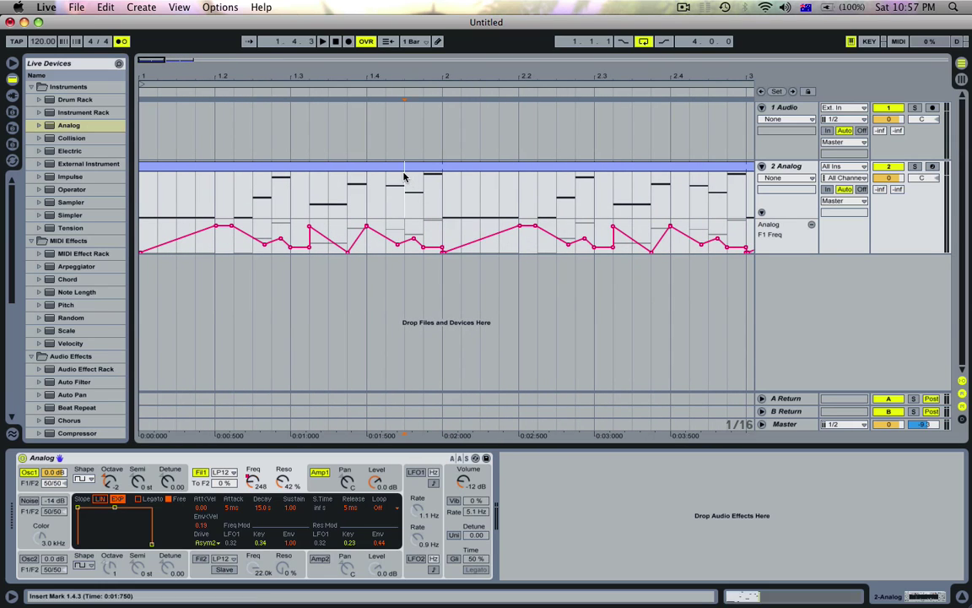
{"action": "key", "text": "super+a"}
{"action": "key", "text": "space"}
{"action": "left_click_drag", "start_coordinate": [419, 87], "coordinate": [419, 82]}
{"action": "left_click_drag", "start_coordinate": [210, 86], "coordinate": [210, 79]}
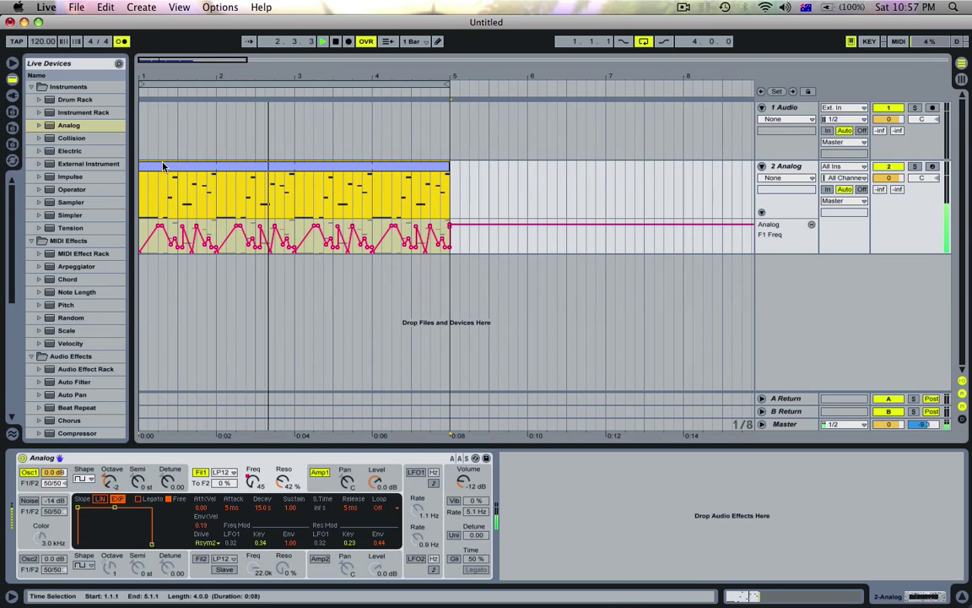
{"action": "key", "text": "space"}
- Place Kick.wav on the 1 Audio track at bar 1 and set its volume to -12 dB
{"action": "left_click", "coordinate": [12, 143]}
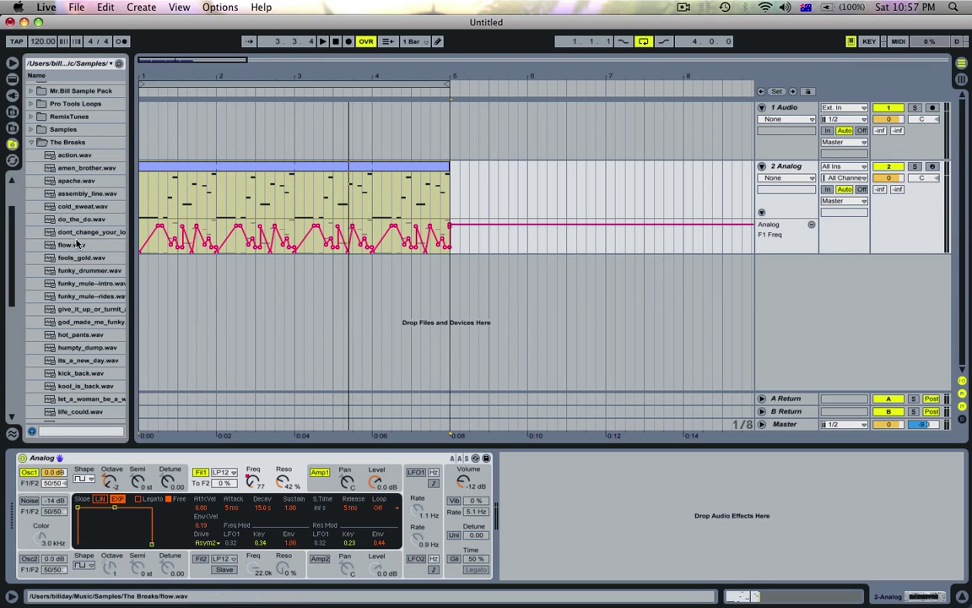
{"action": "left_click", "coordinate": [47, 143]}
{"action": "left_click_drag", "start_coordinate": [50, 257], "coordinate": [143, 114]}
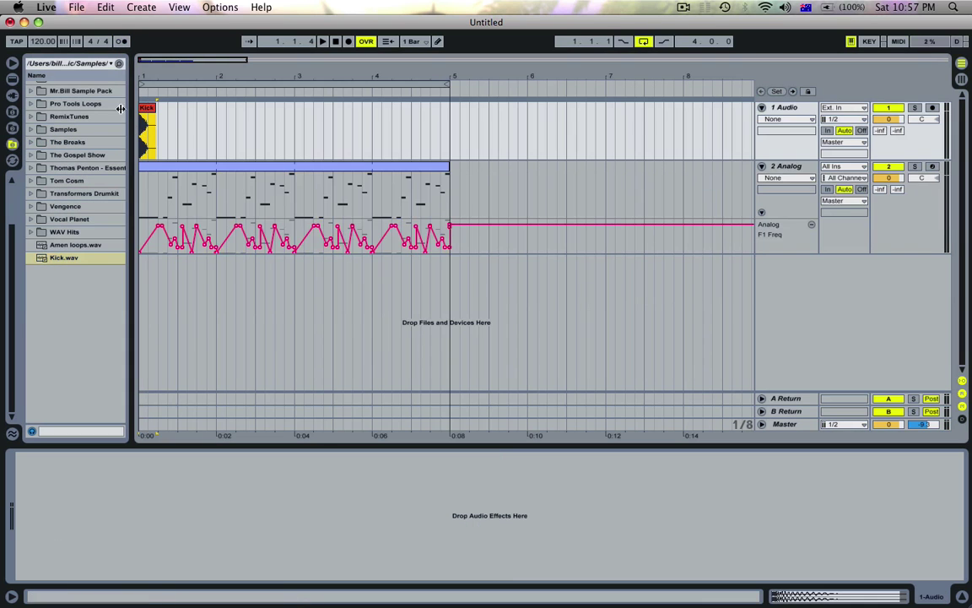
{"action": "left_click", "coordinate": [13, 79]}
{"action": "left_click", "coordinate": [896, 121]}
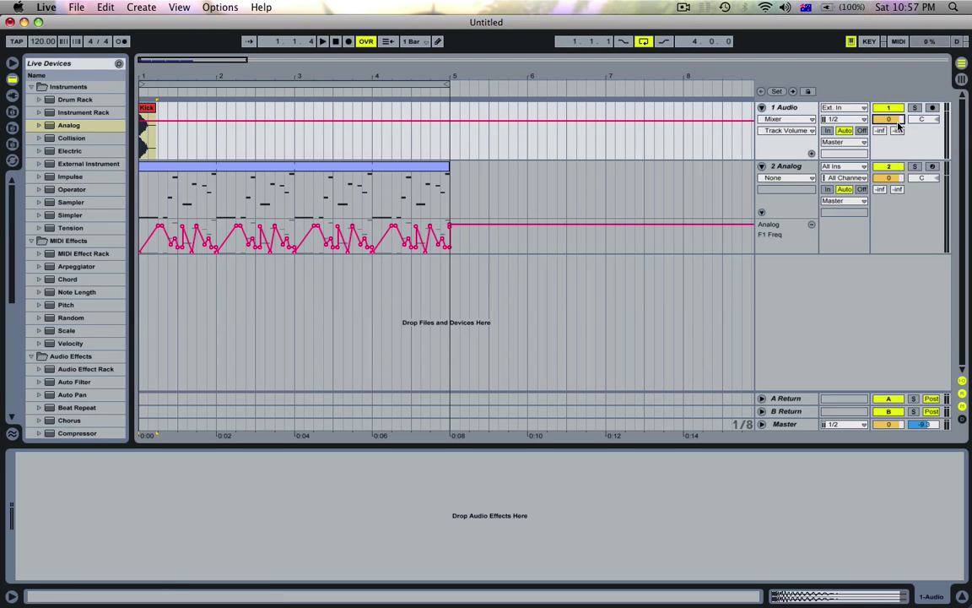
{"action": "left_click_drag", "start_coordinate": [899, 120], "coordinate": [898, 152]}
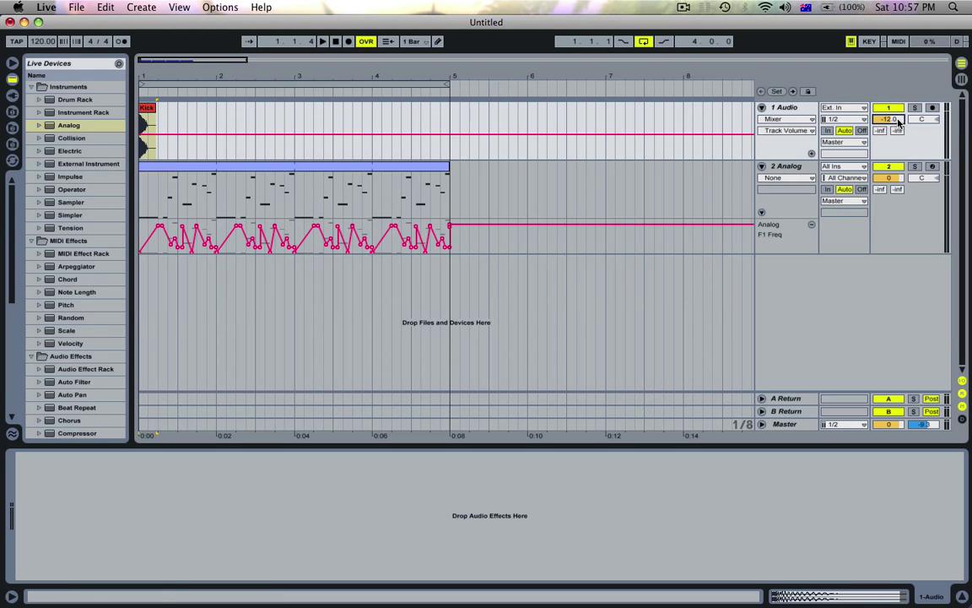
- Duplicate the Kick clip to fill every beat through bar 5, then play from bar 1
{"action": "left_click", "coordinate": [141, 119]}
{"action": "key", "text": "super+d"}
{"action": "key", "text": "super+d"}
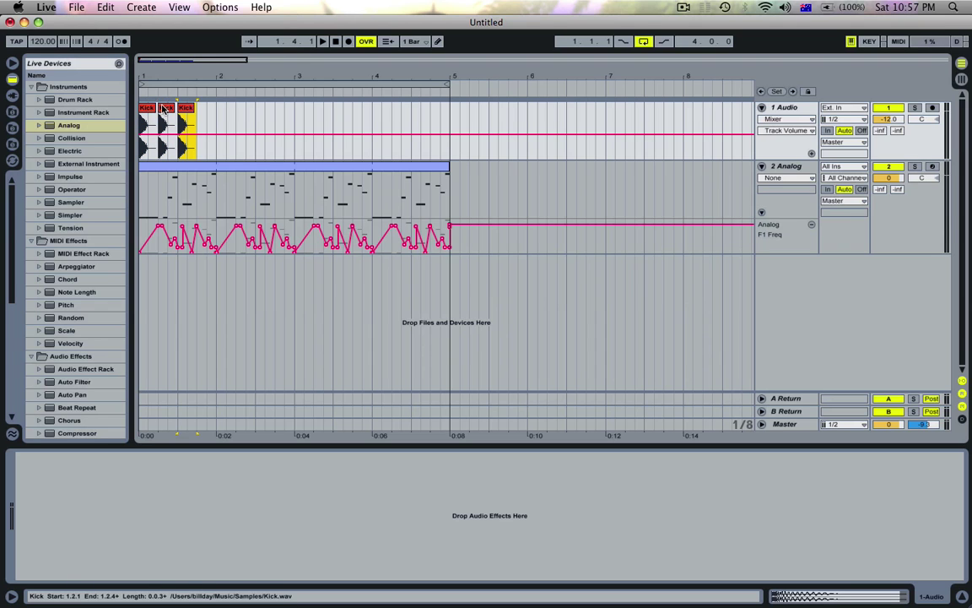
{"action": "key", "text": "super+d"}
{"action": "left_click", "coordinate": [150, 110], "text": "shift"}
{"action": "key", "text": "super+d"}
{"action": "key", "text": "super+d"}
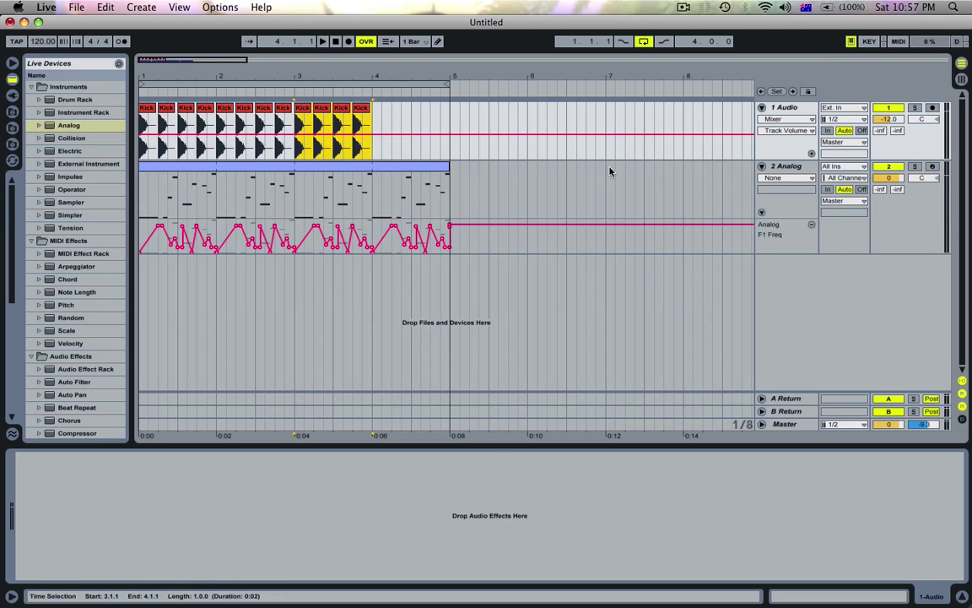
{"action": "key", "text": "super+d"}
{"action": "left_click", "coordinate": [787, 166]}
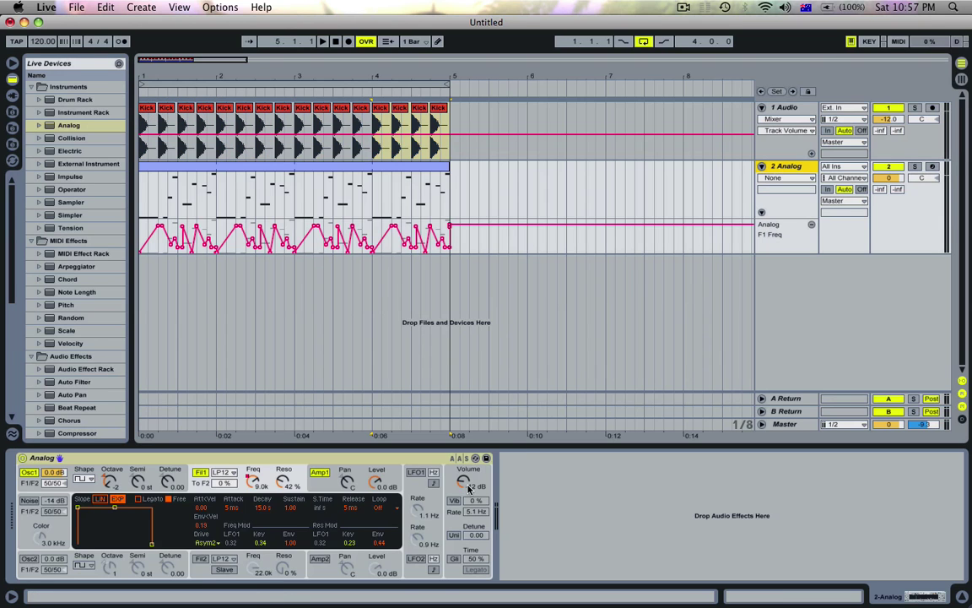
{"action": "left_click", "coordinate": [335, 42]}
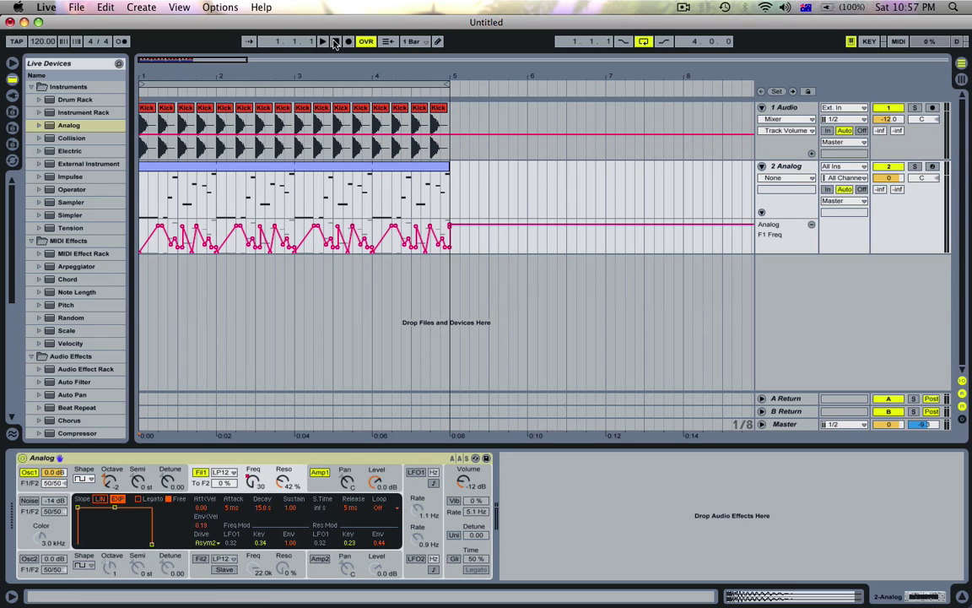
{"action": "key", "text": "space"}
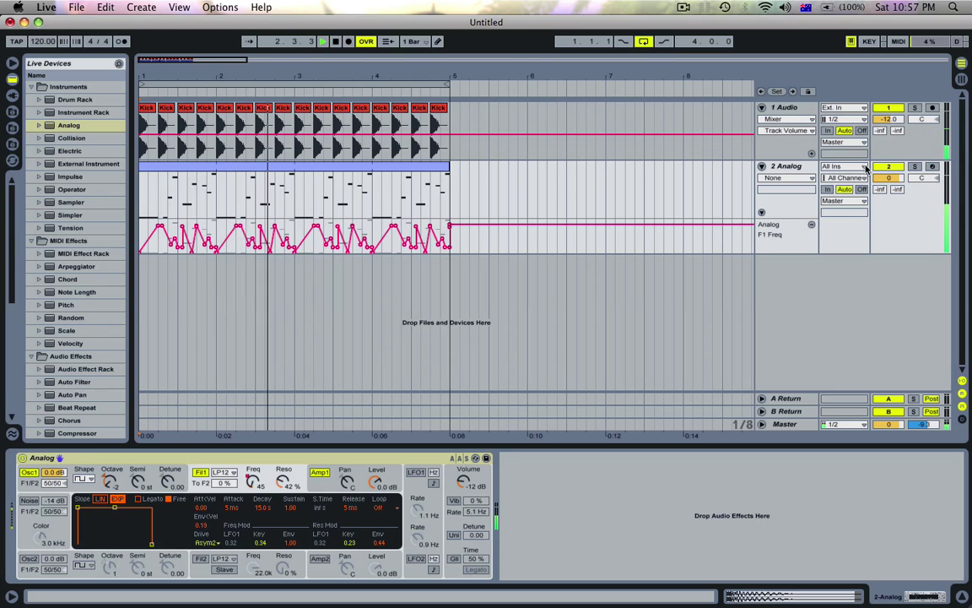
- Stop playback and name the first two tracks Kick and Bass
{"action": "left_click", "coordinate": [788, 110]}
{"action": "key", "text": "space"}
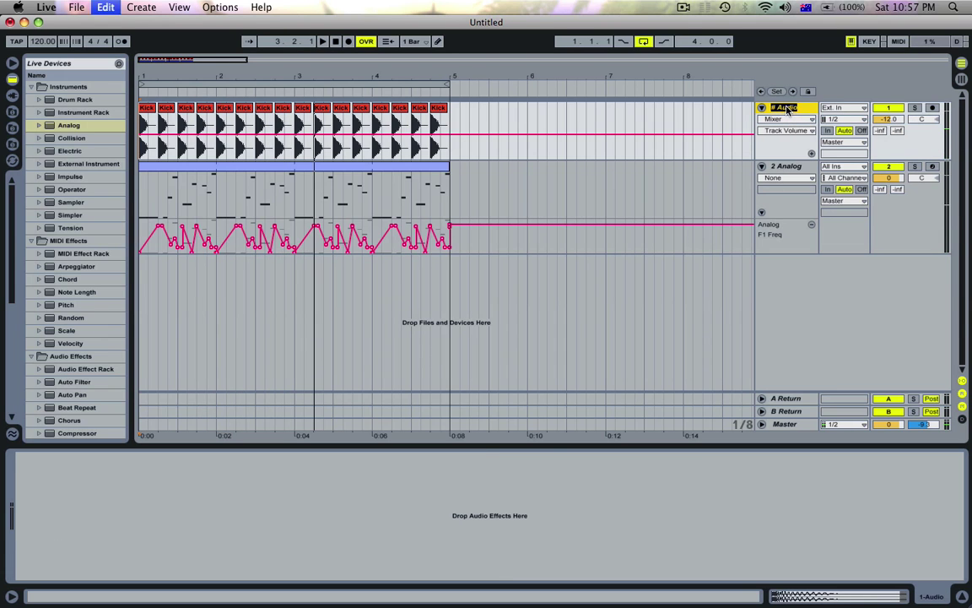
{"action": "key", "text": "Down"}
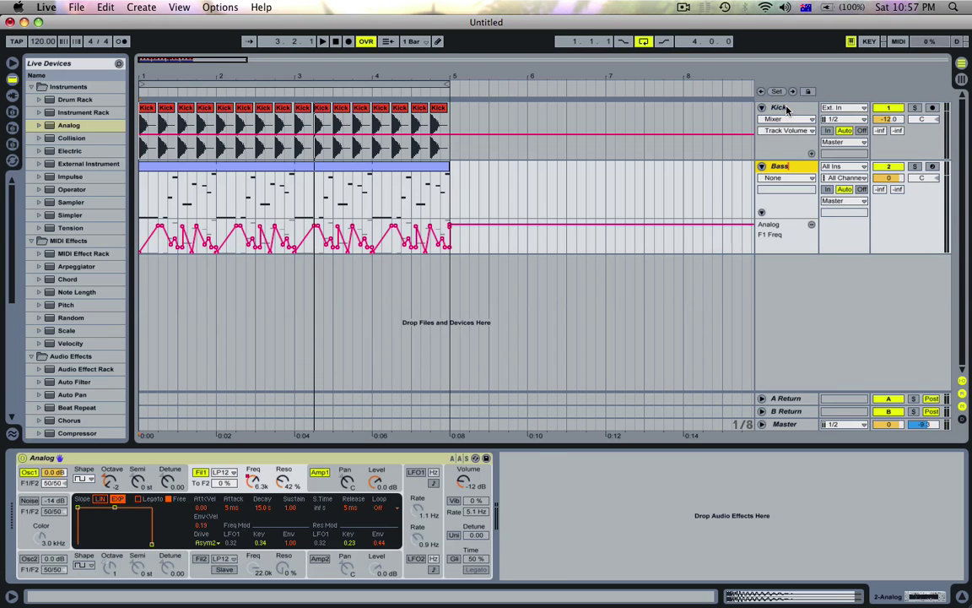
{"action": "key", "text": "Return"}
- Solo the Bass track and replay from bar 1 so only the bass is heard
{"action": "key", "text": "space"}
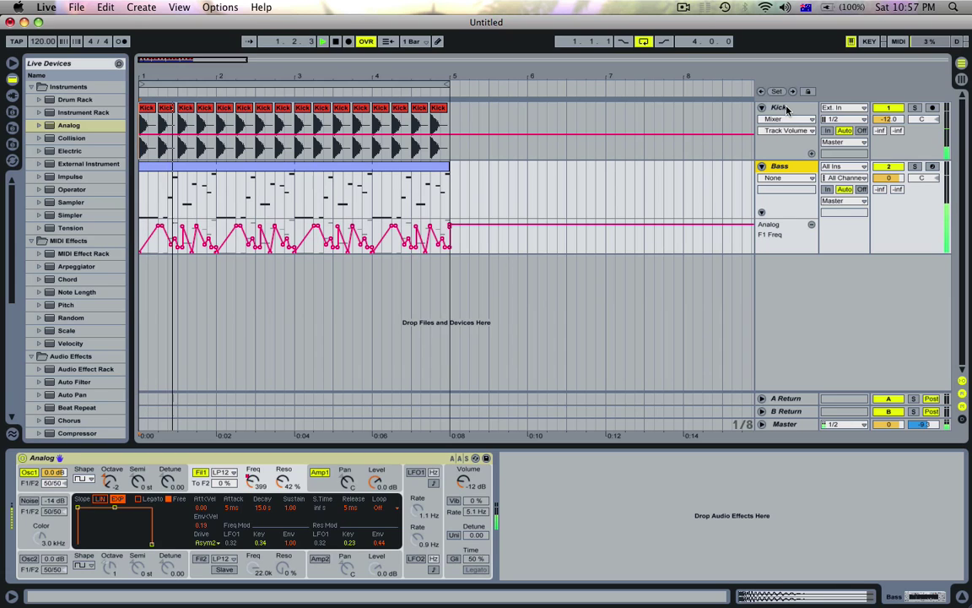
{"action": "key", "text": "space"}
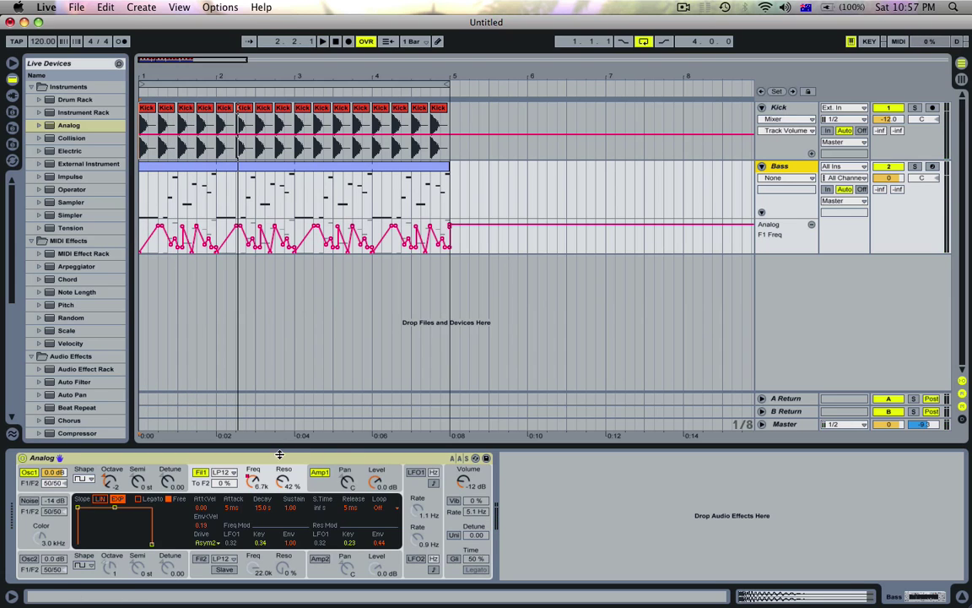
{"action": "left_click", "coordinate": [253, 466]}
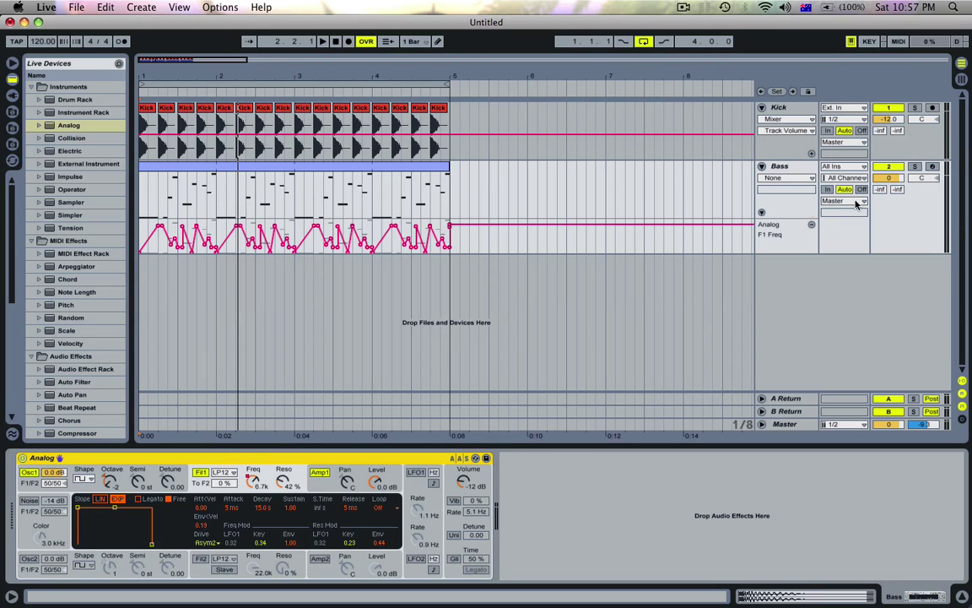
{"action": "left_click", "coordinate": [914, 166]}
{"action": "key", "text": "space"}
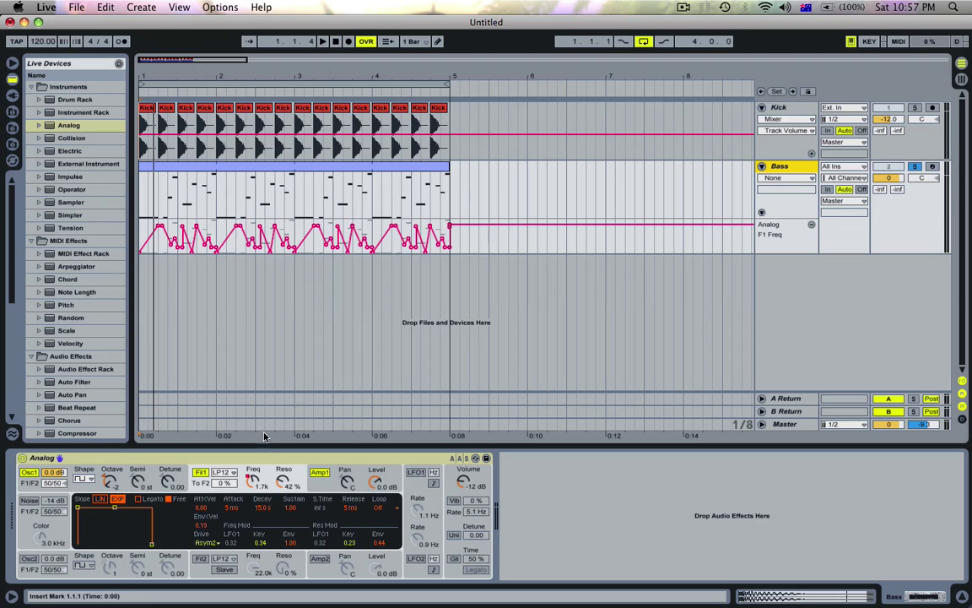
- Wrap the Analog synth in an Instrument Rack and rename its chain Bass
{"action": "left_click", "coordinate": [256, 461]}
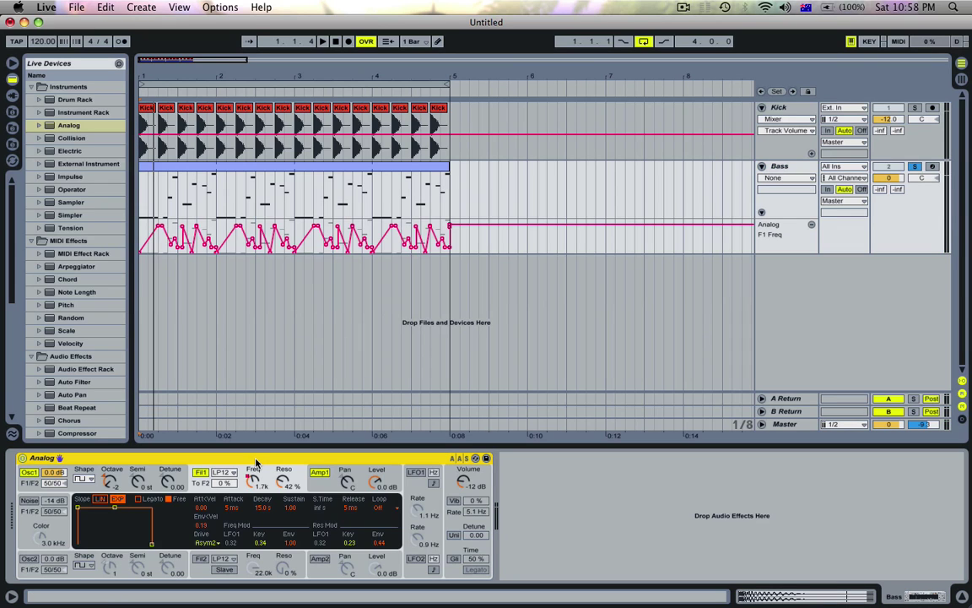
{"action": "key", "text": "super+g"}
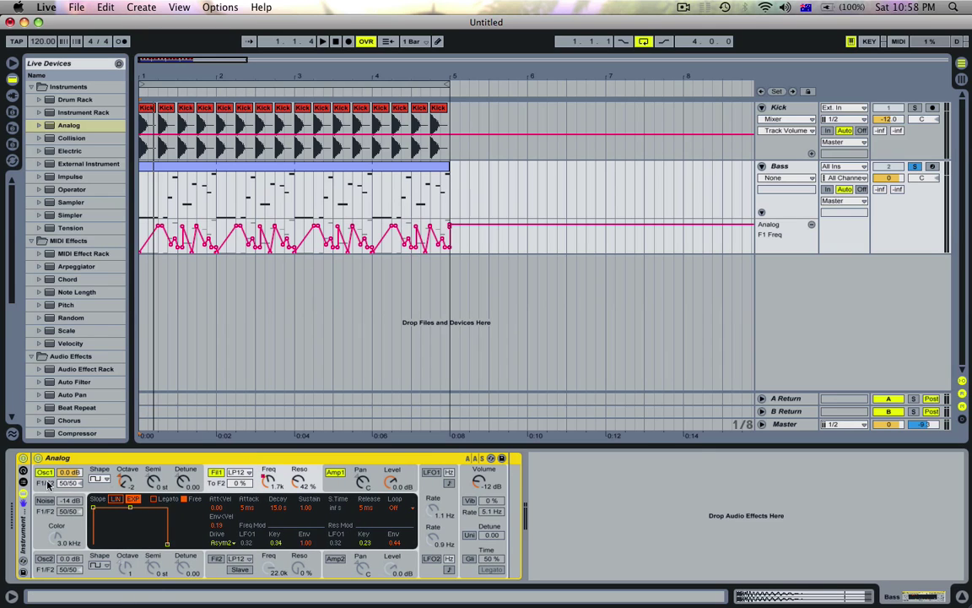
{"action": "left_click", "coordinate": [24, 482]}
{"action": "left_click", "coordinate": [76, 492]}
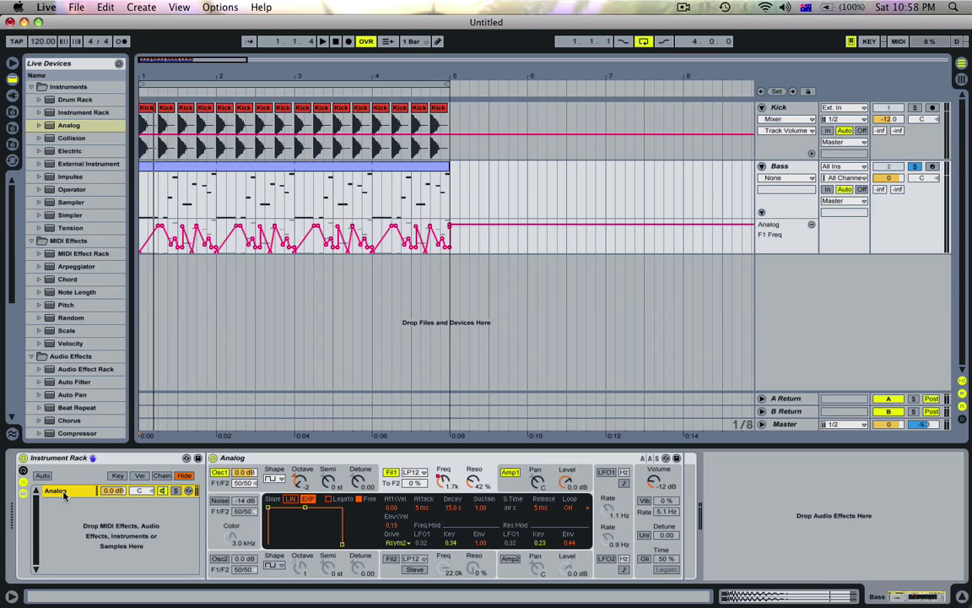
{"action": "type", "text": "Bass Low"}
- Duplicate the chain twice to get three bass chains, then select the whole Bass clip
{"action": "key", "text": "super+d"}
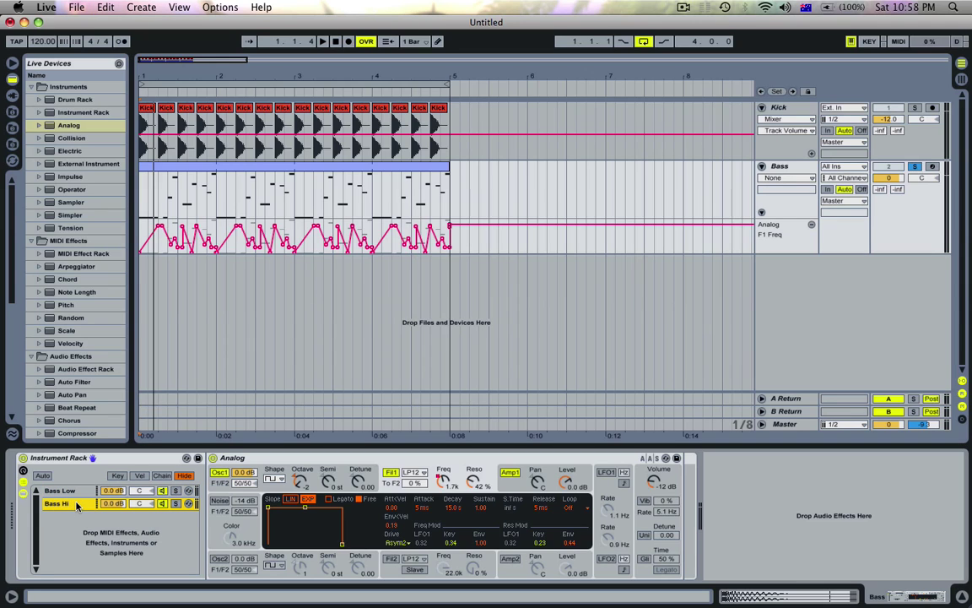
{"action": "key", "text": "super+d"}
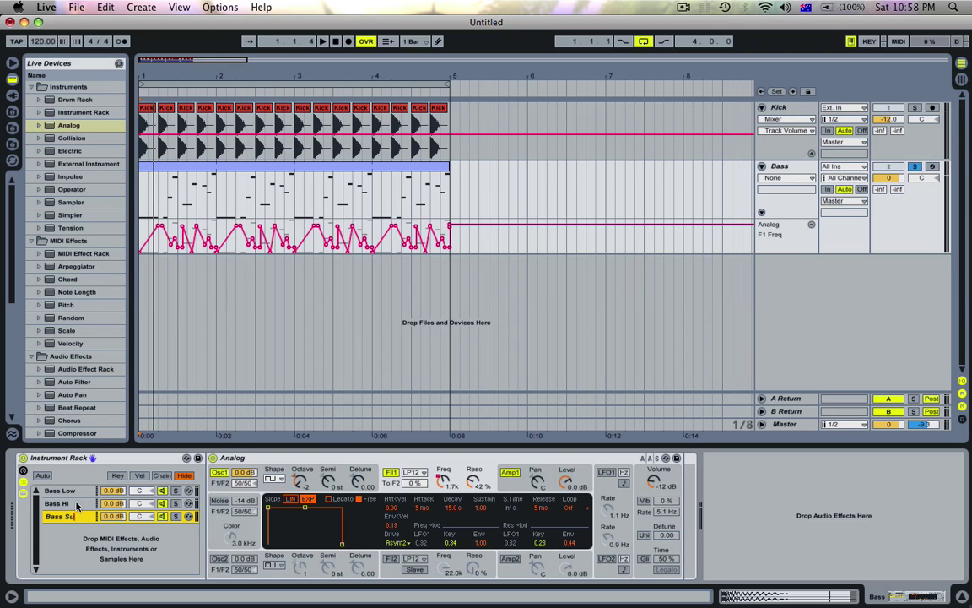
{"action": "left_click", "coordinate": [168, 504]}
{"action": "left_click", "coordinate": [194, 167]}
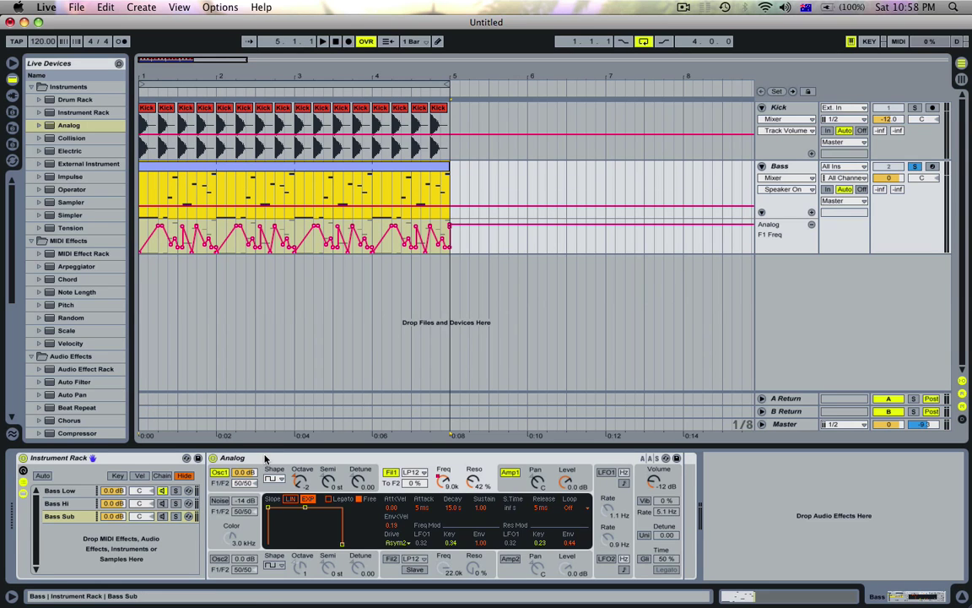
- Add EQ Eight after Analog with its first band set to low-pass, and audition the filtered bass
{"action": "key", "text": "space"}
{"action": "key", "text": "space"}
{"action": "scroll", "coordinate": [68, 253], "scroll_direction": "down", "scroll_amount": 8}
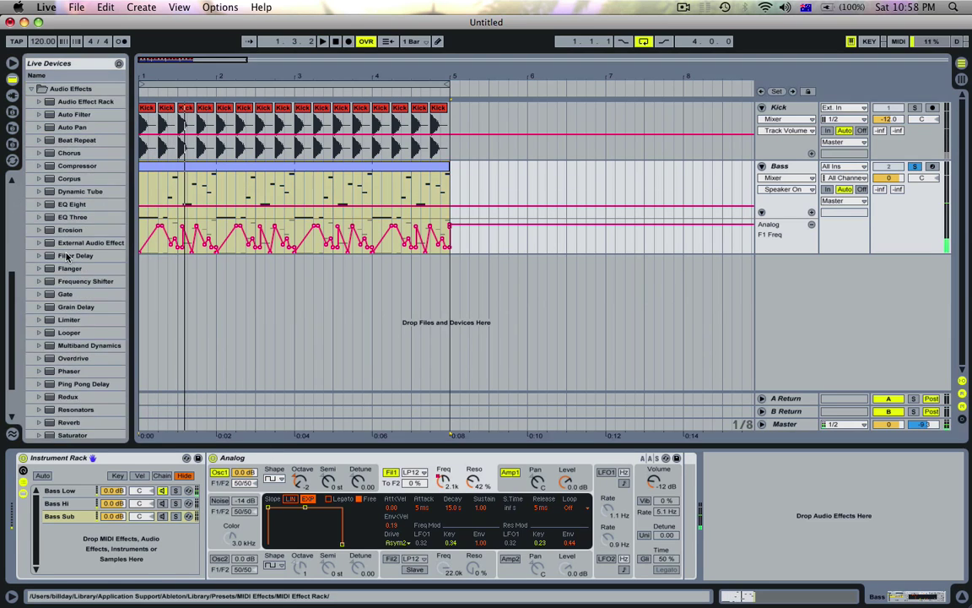
{"action": "left_click_drag", "start_coordinate": [69, 209], "coordinate": [805, 557]}
{"action": "left_click", "coordinate": [813, 572]}
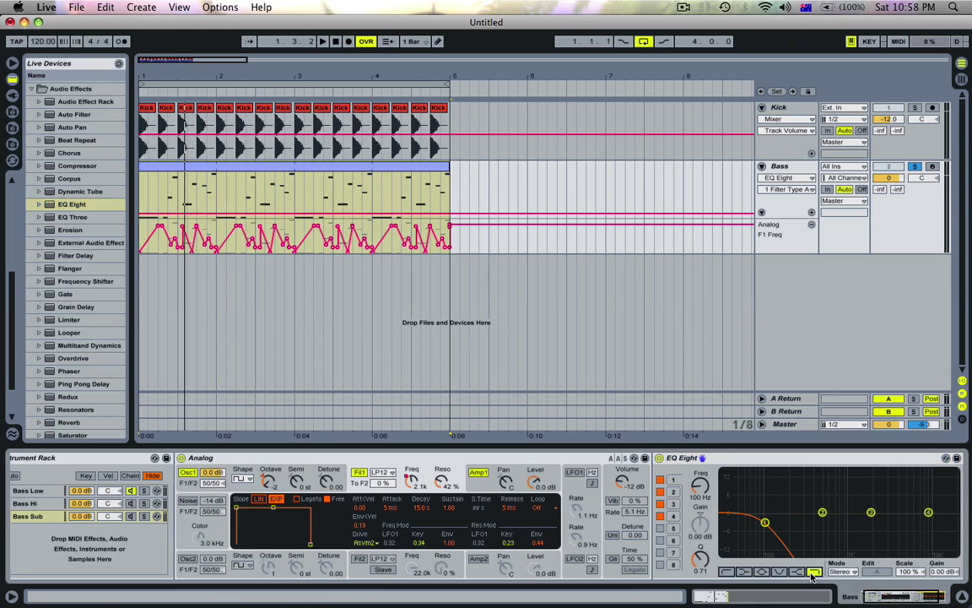
{"action": "left_click", "coordinate": [706, 492]}
{"action": "scroll", "coordinate": [706, 492], "scroll_direction": "up", "scroll_amount": 3}
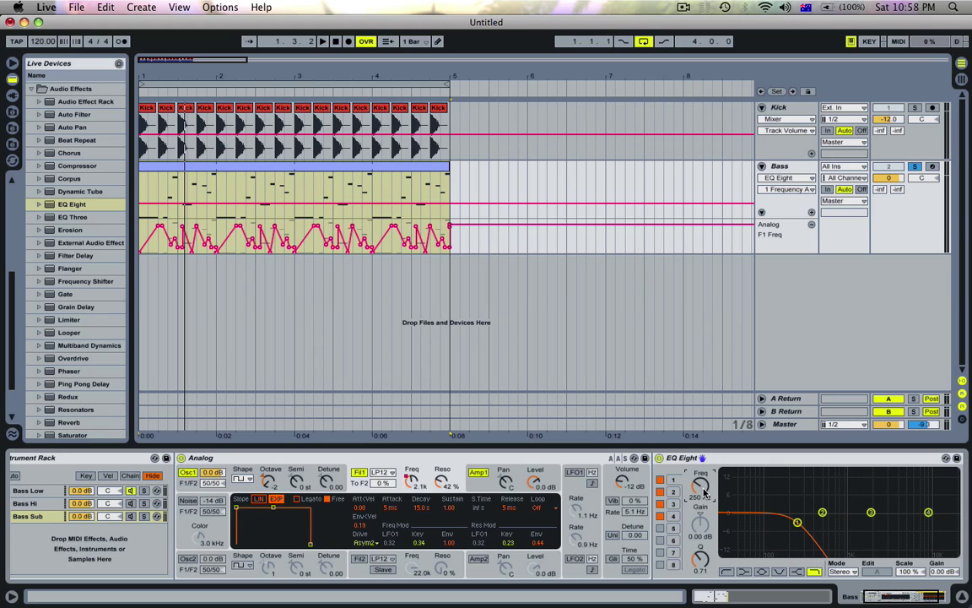
{"action": "scroll", "coordinate": [623, 483], "scroll_direction": "left", "scroll_amount": 2}
{"action": "key", "text": "space"}
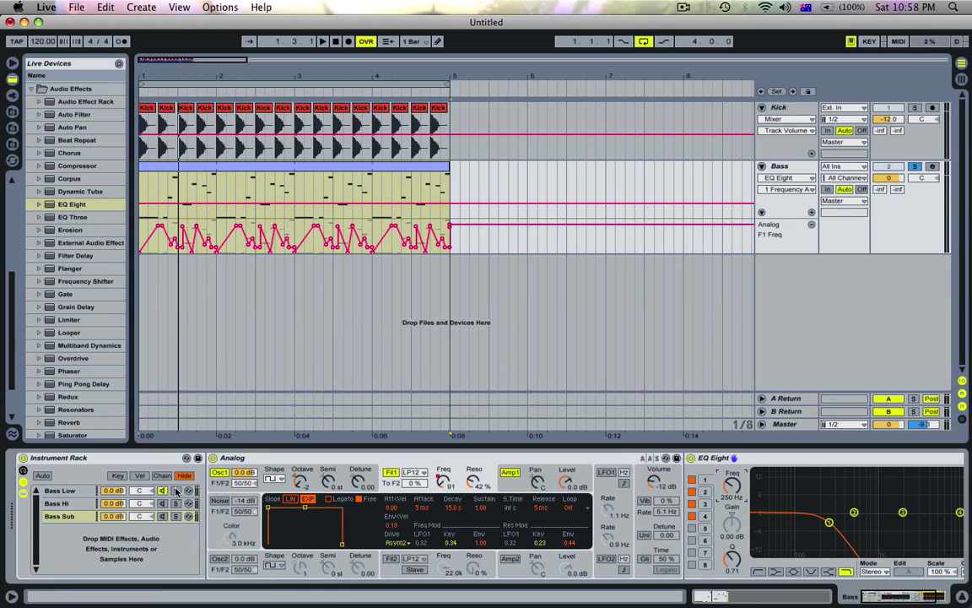
{"action": "scroll", "coordinate": [624, 490], "scroll_direction": "right", "scroll_amount": 8}
{"action": "left_click", "coordinate": [626, 458]}
{"action": "scroll", "coordinate": [623, 458], "scroll_direction": "left", "scroll_amount": 8}
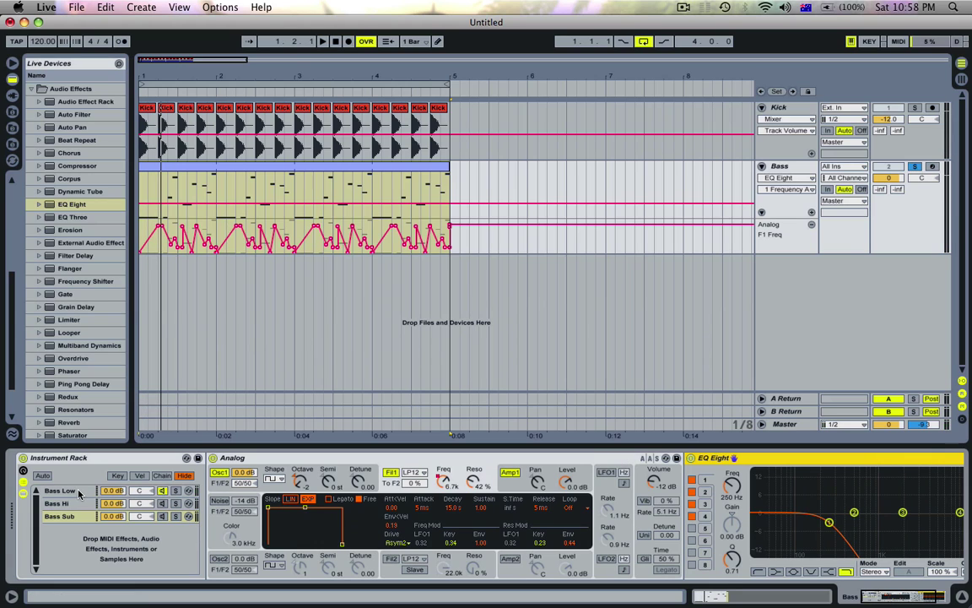
- Remove the misplaced EQ Eight from Bass Sub and add a low-pass EQ Eight to Bass Low instead
{"action": "left_click", "coordinate": [66, 517]}
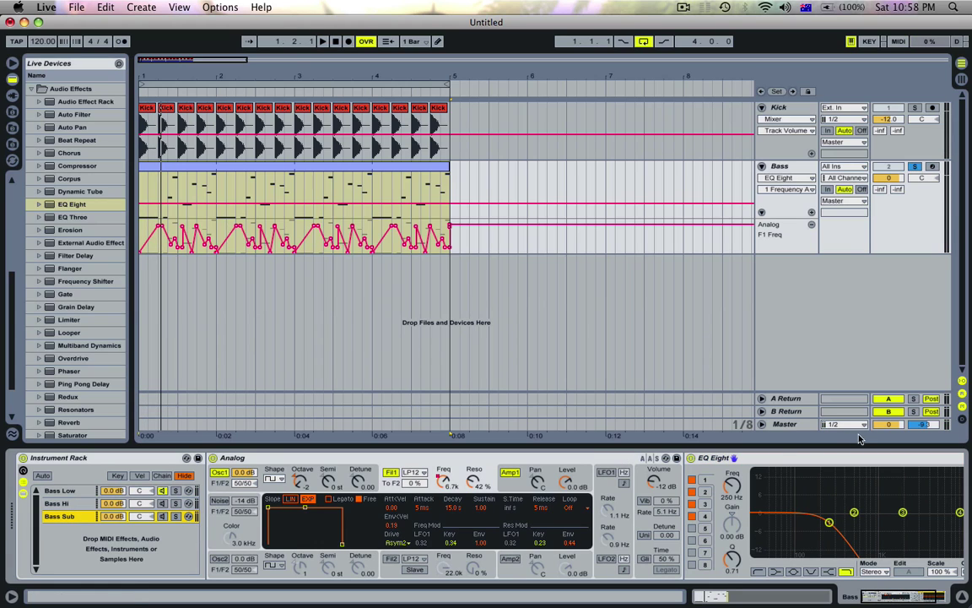
{"action": "left_click", "coordinate": [793, 461]}
{"action": "key", "text": "Delete"}
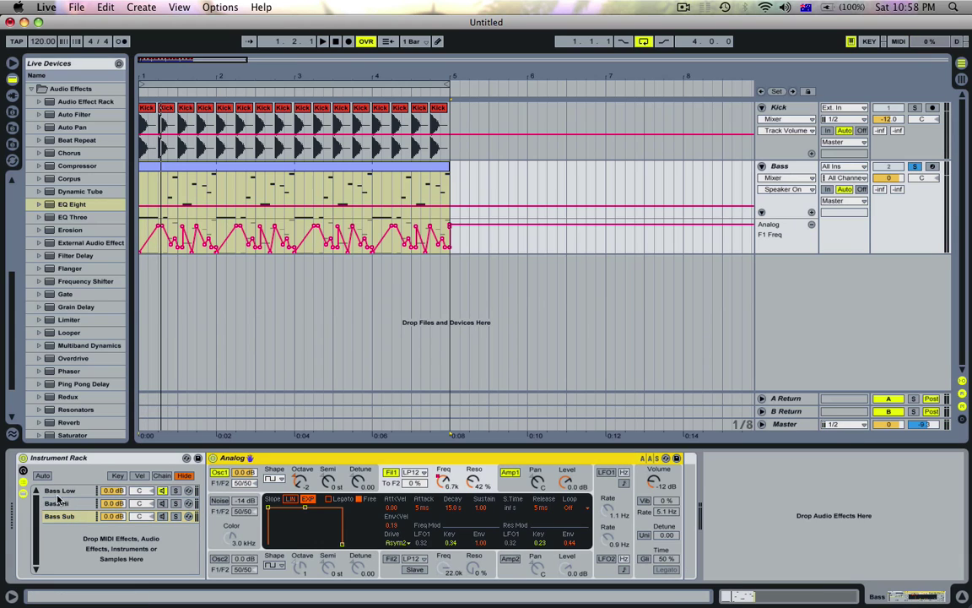
{"action": "left_click", "coordinate": [57, 492]}
{"action": "left_click_drag", "start_coordinate": [66, 205], "coordinate": [682, 504]}
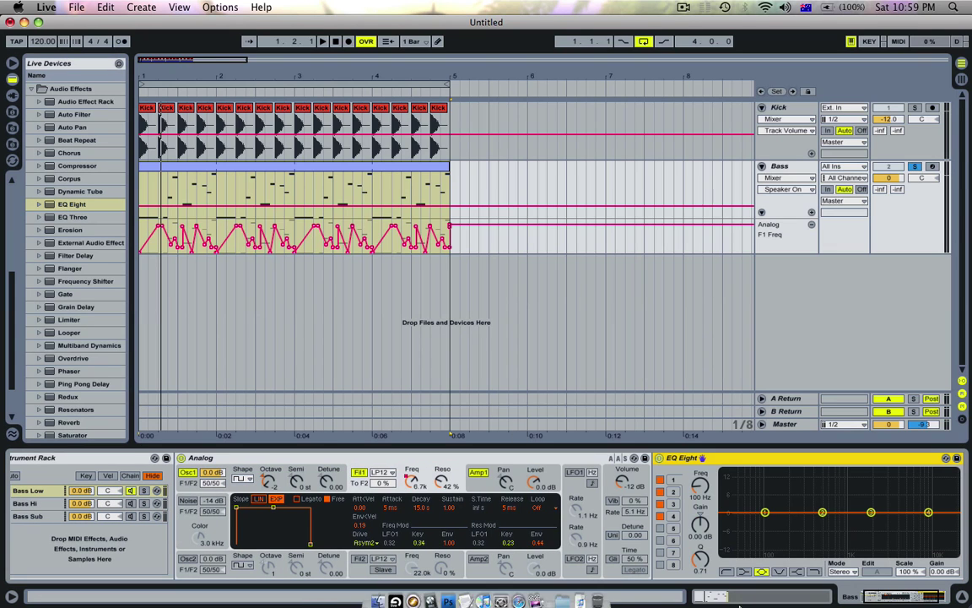
{"action": "left_click", "coordinate": [816, 572]}
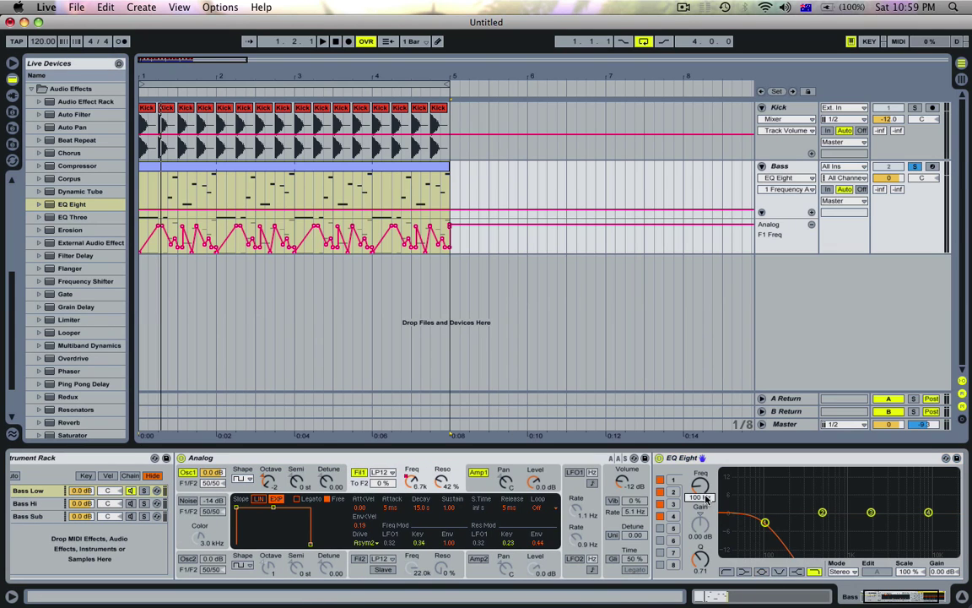
{"action": "key", "text": "space"}
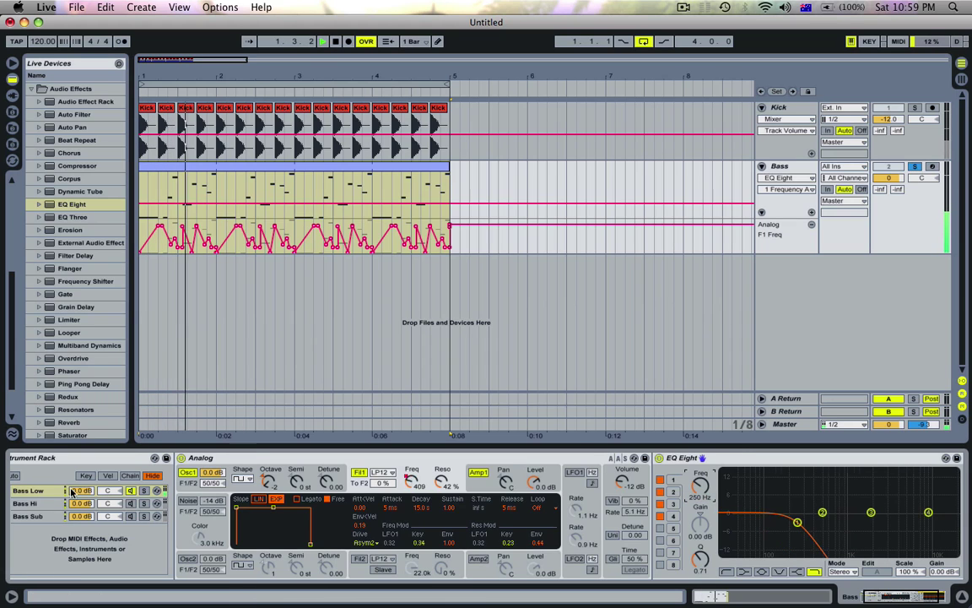
{"action": "left_click", "coordinate": [71, 492]}
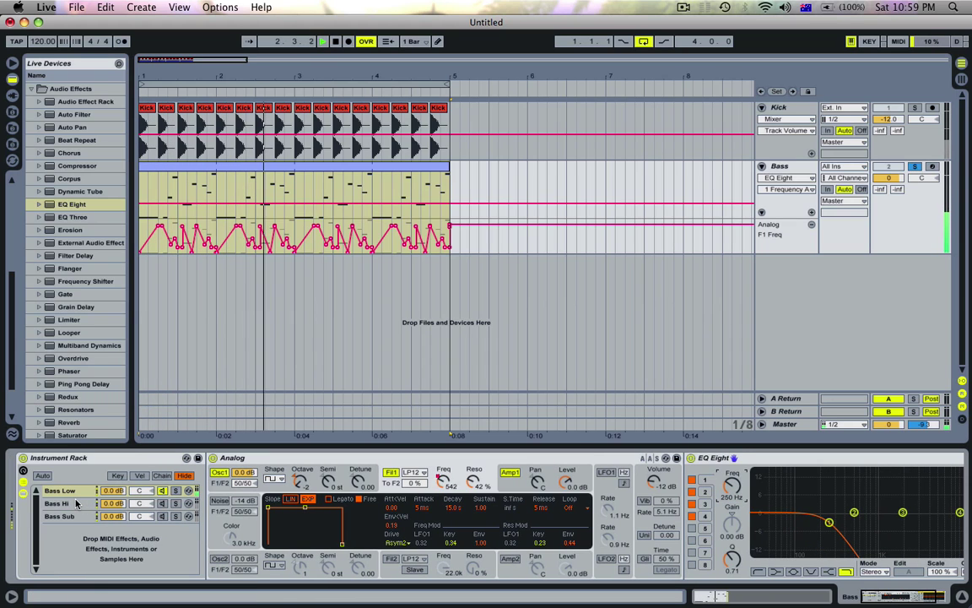
{"action": "key", "text": "space"}
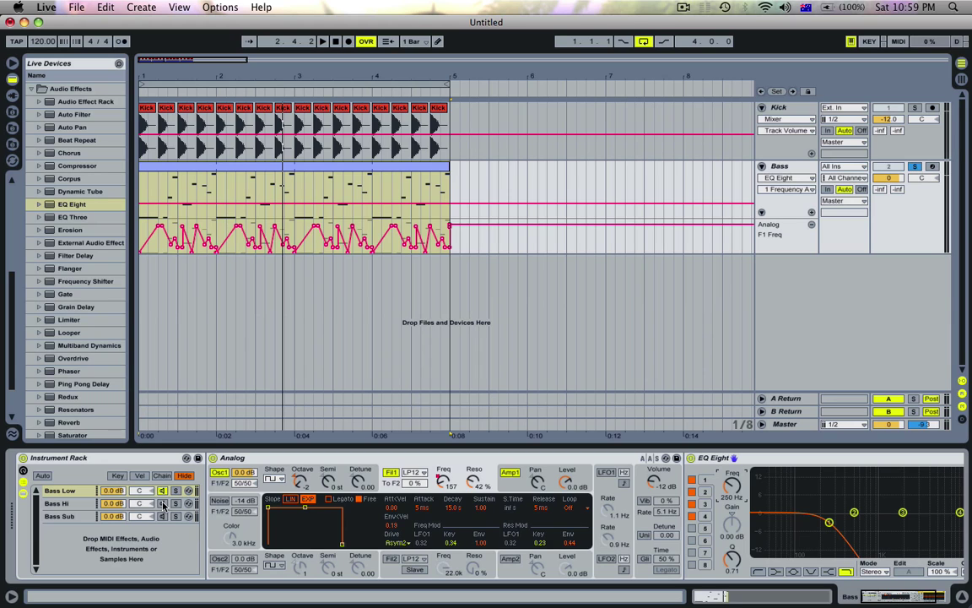
- Add EQ Eight to Bass Hi with band 1 as a high-pass at 150 Hz, and audition it
{"action": "left_click", "coordinate": [87, 505]}
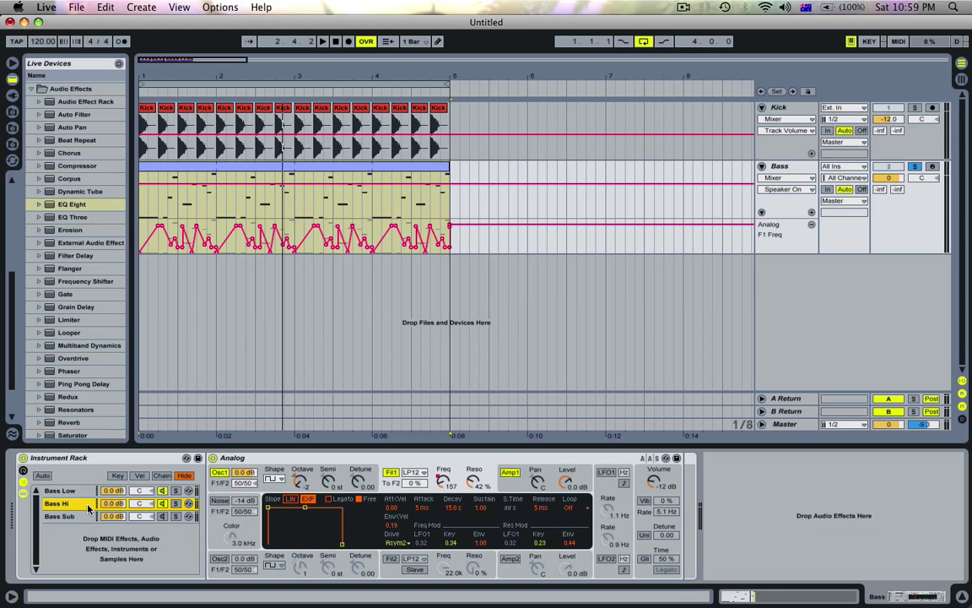
{"action": "left_click", "coordinate": [72, 205]}
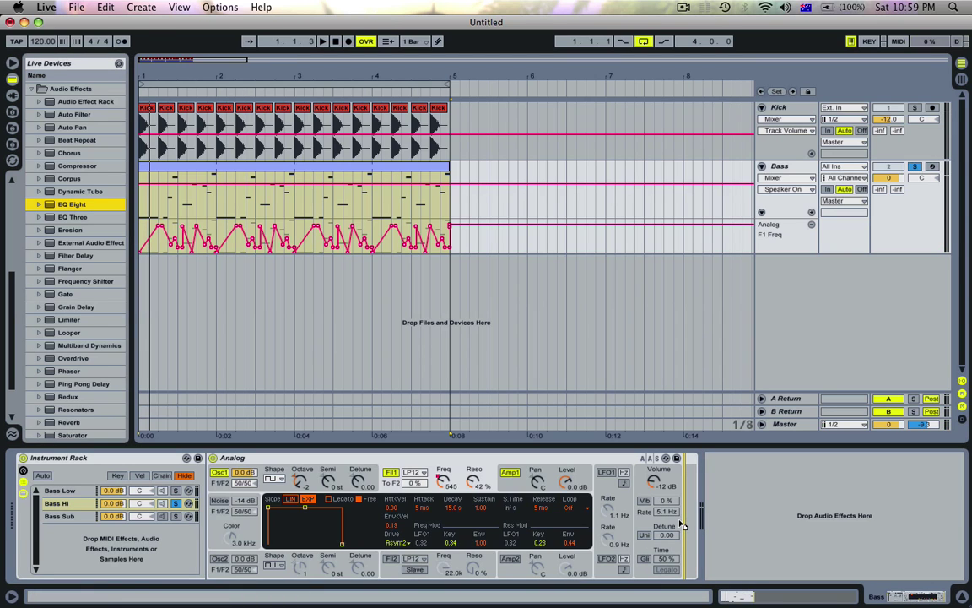
{"action": "left_click_drag", "start_coordinate": [684, 516], "coordinate": [682, 515]}
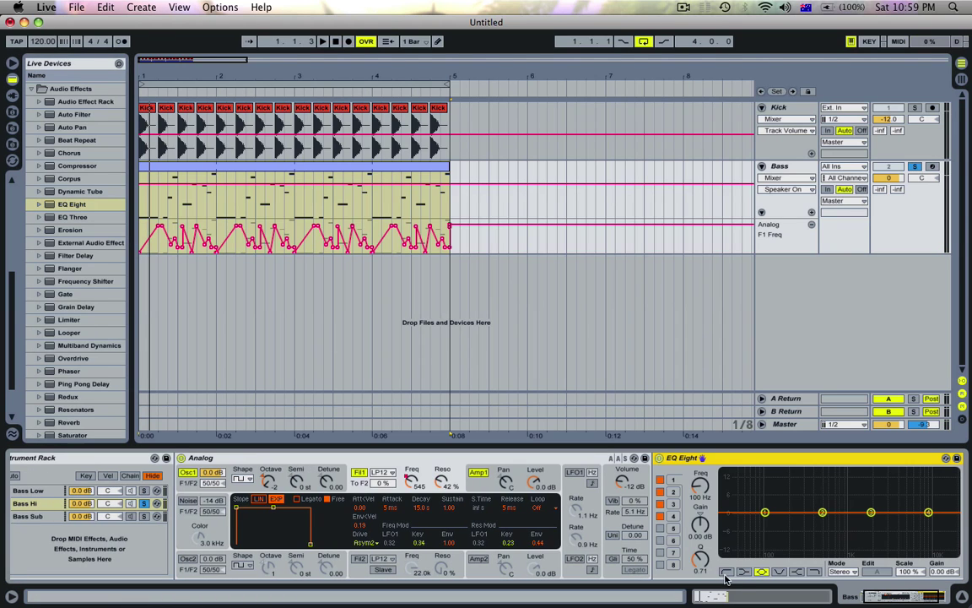
{"action": "left_click", "coordinate": [726, 572]}
{"action": "left_click", "coordinate": [694, 497]}
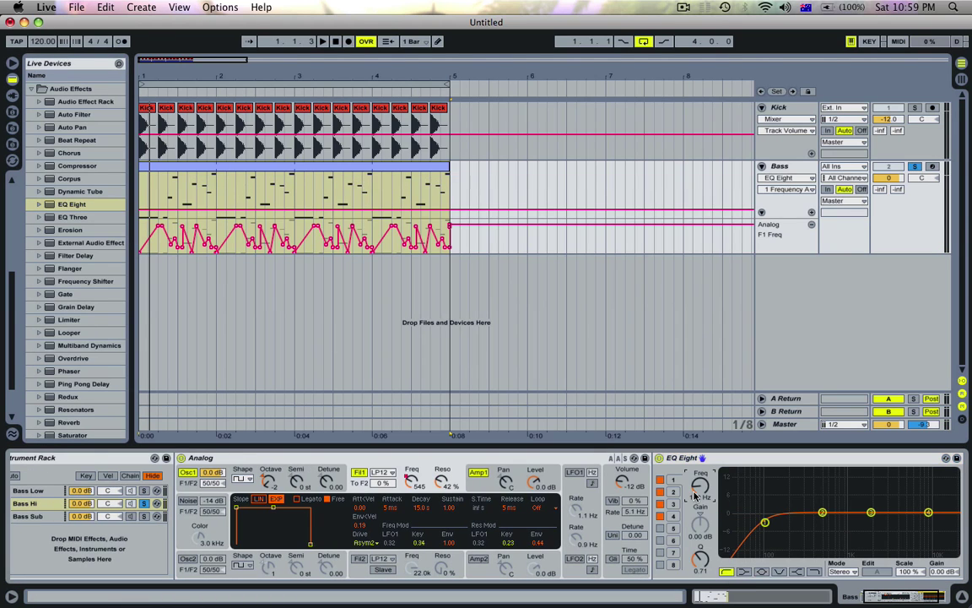
{"action": "left_click_drag", "start_coordinate": [694, 496], "coordinate": [695, 488]}
{"action": "key", "text": "space"}
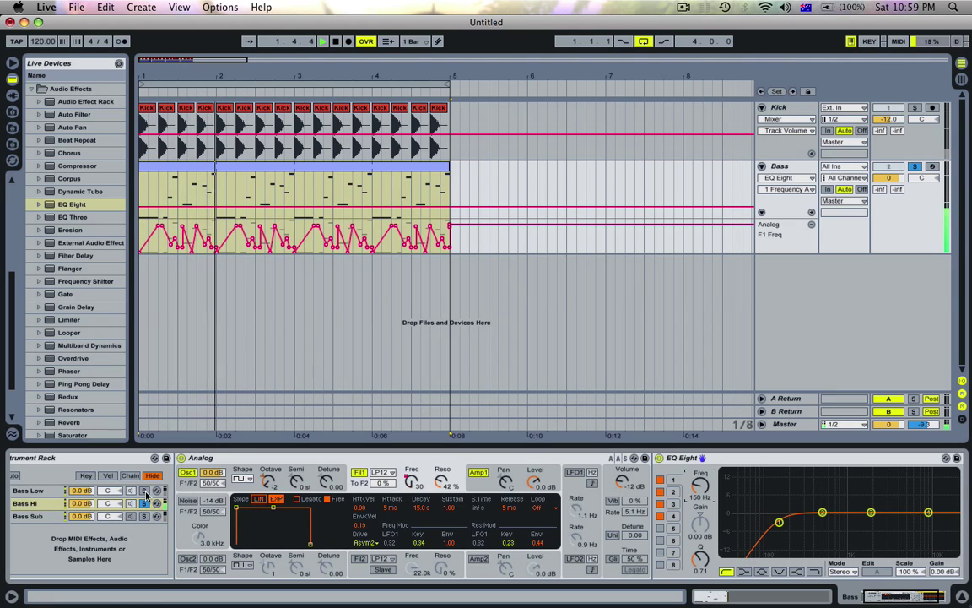
{"action": "key", "text": "space"}
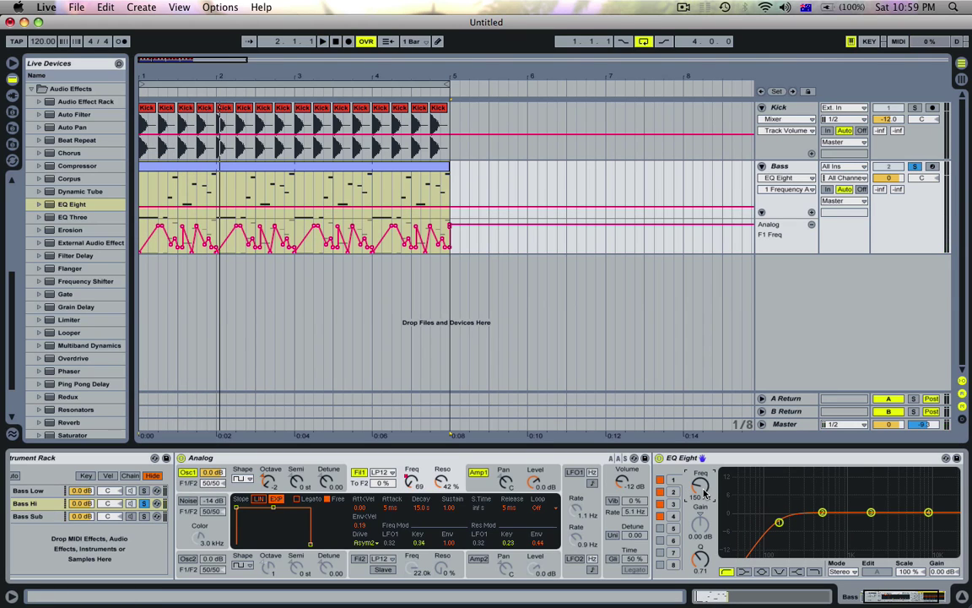
- Compare the Bass Low and Bass Hi EQ settings, ending on the Bass Low chain
{"action": "left_click", "coordinate": [38, 494]}
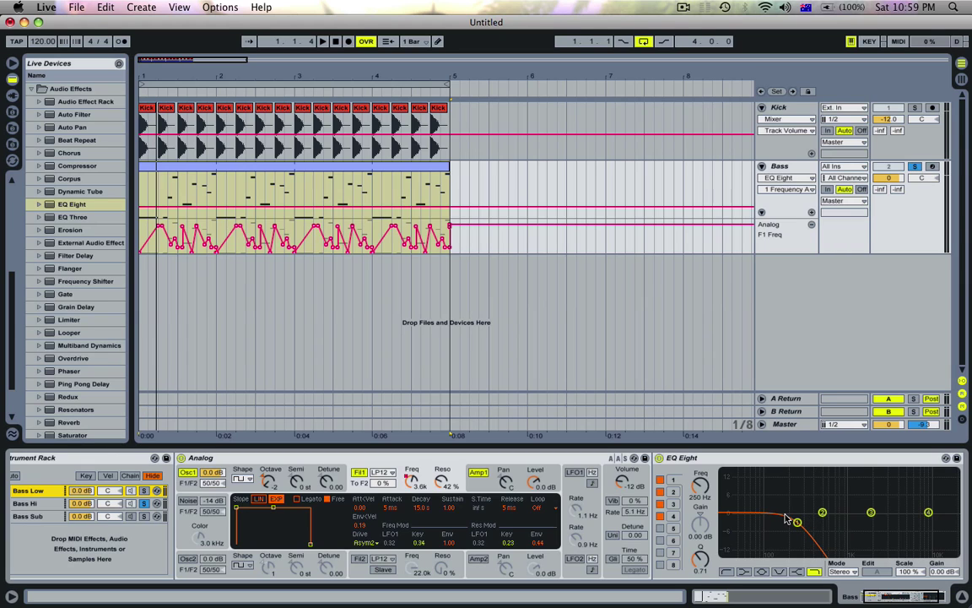
{"action": "left_click", "coordinate": [37, 504]}
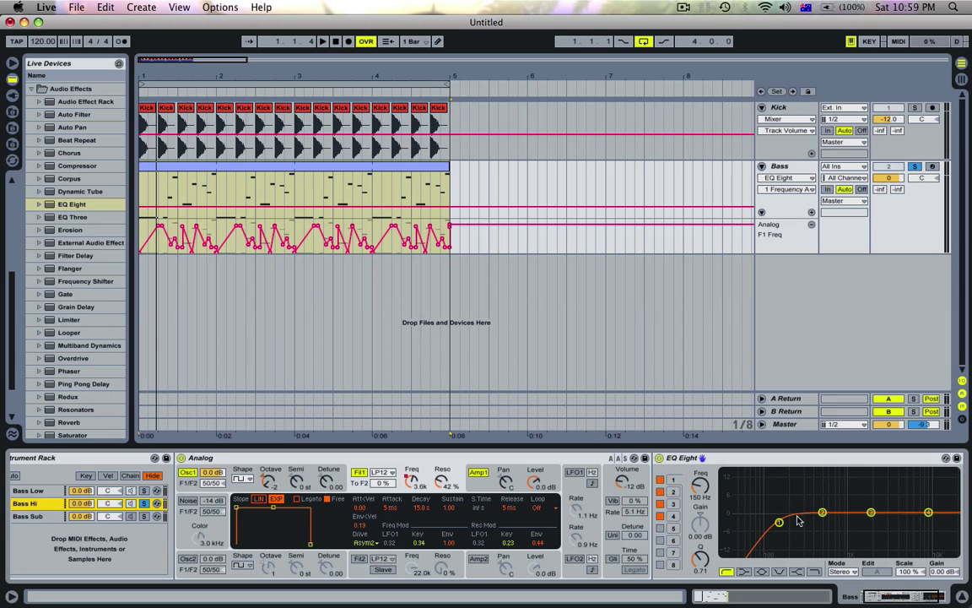
{"action": "scroll", "coordinate": [780, 518], "scroll_direction": "left", "scroll_amount": 2}
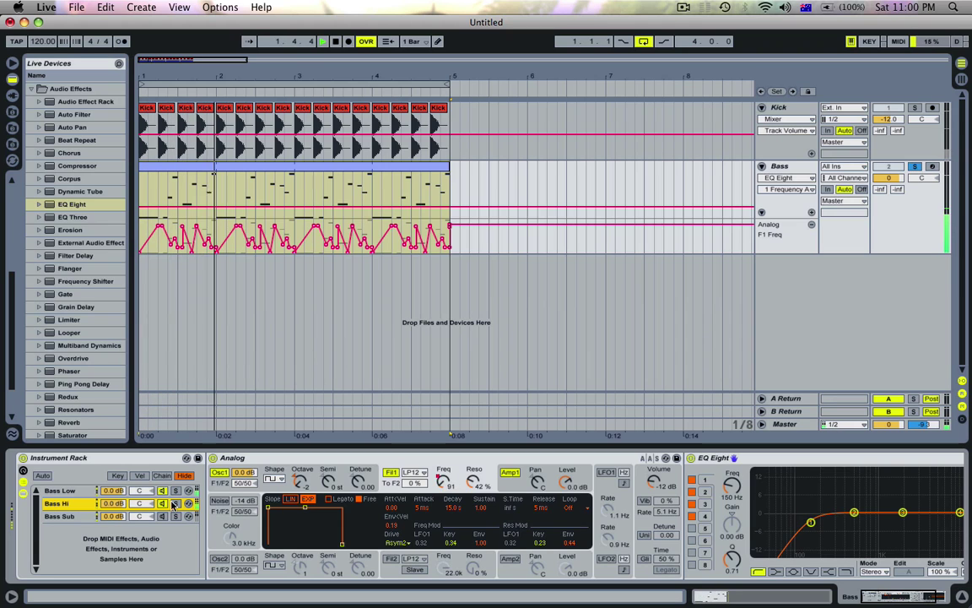
{"action": "key", "text": "space"}
{"action": "key", "text": "space"}
{"action": "key", "text": "Up"}
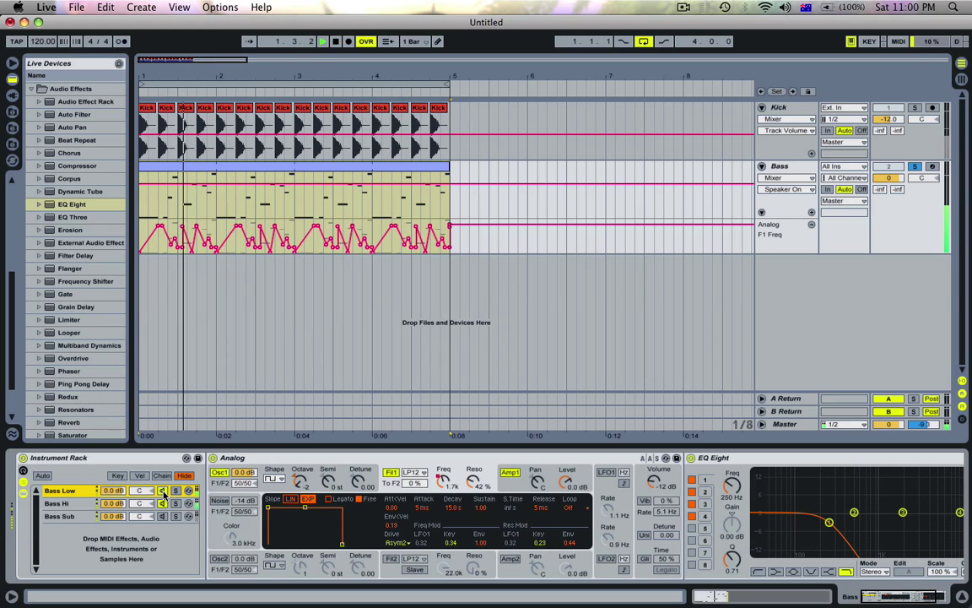
- Set the Bass Sub Analog's oscillator 1 to a sine wave at octave -1
{"action": "key", "text": "space"}
{"action": "left_click", "coordinate": [76, 515]}
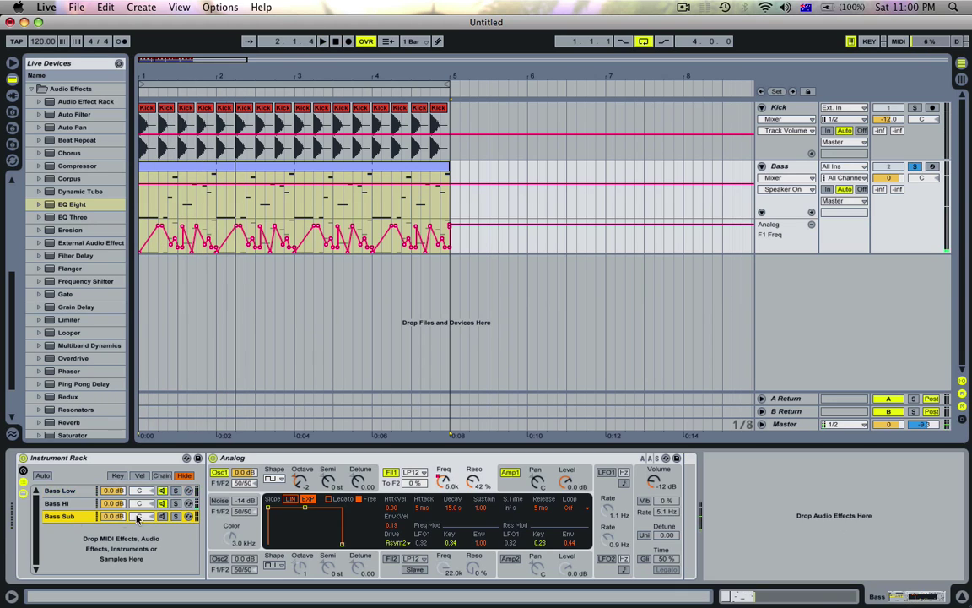
{"action": "left_click", "coordinate": [274, 478]}
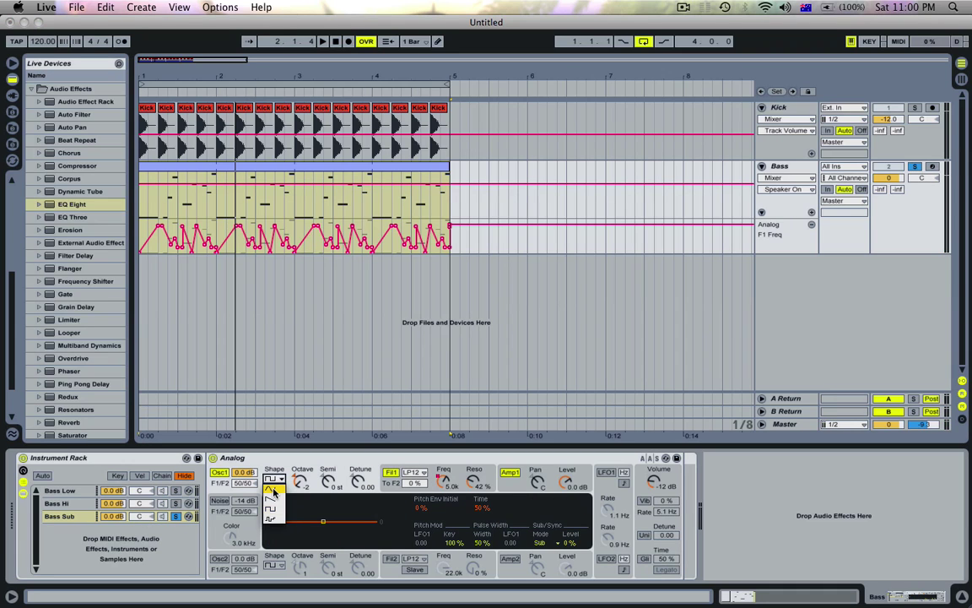
{"action": "left_click", "coordinate": [272, 490]}
{"action": "key", "text": "space"}
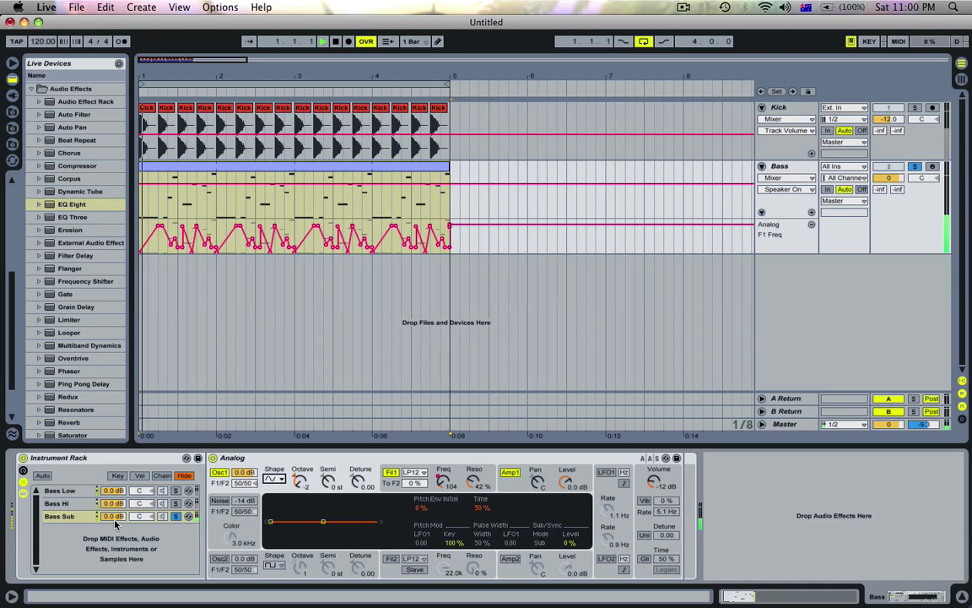
{"action": "left_click", "coordinate": [301, 482]}
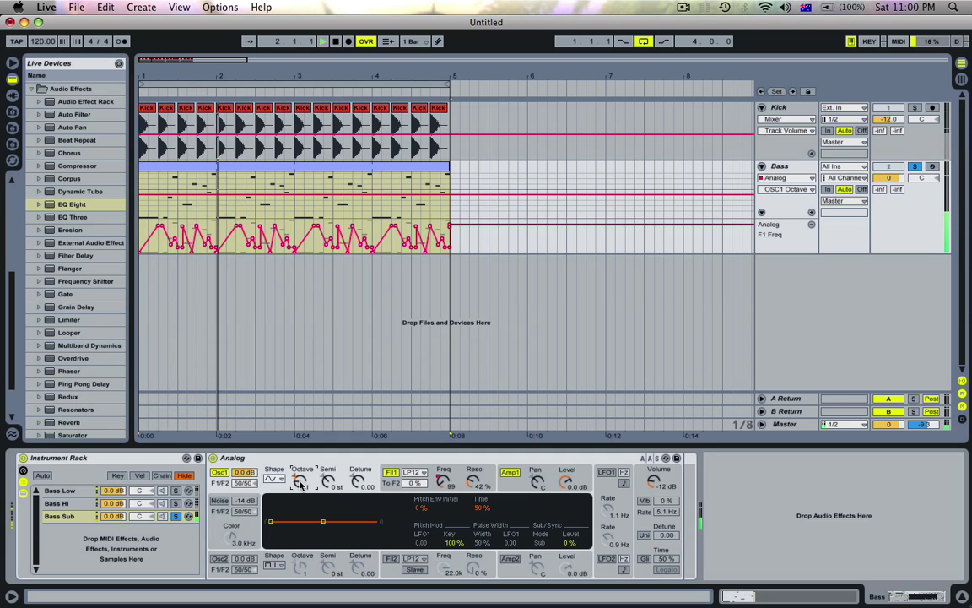
{"action": "key", "text": "Up"}
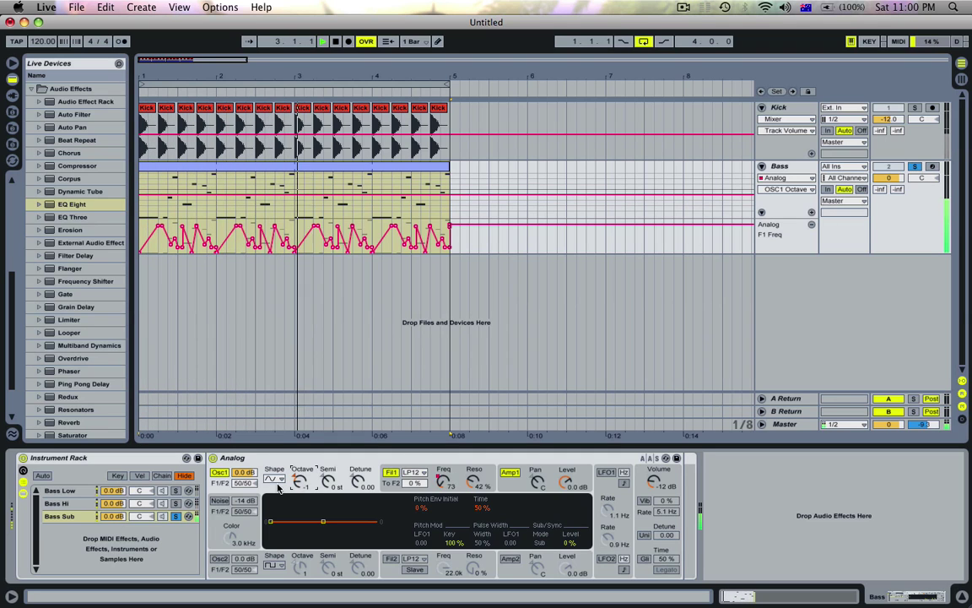
{"action": "key", "text": "space"}
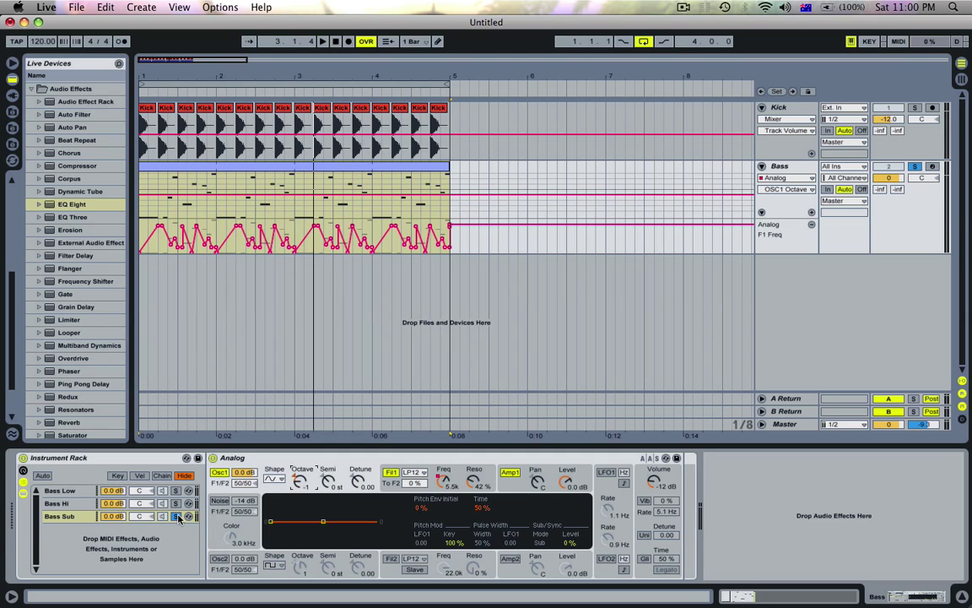
- Turn off Filter 1 on the Bass Sub Analog, audition it, then show the Bass Hi chain
{"action": "key", "text": "space"}
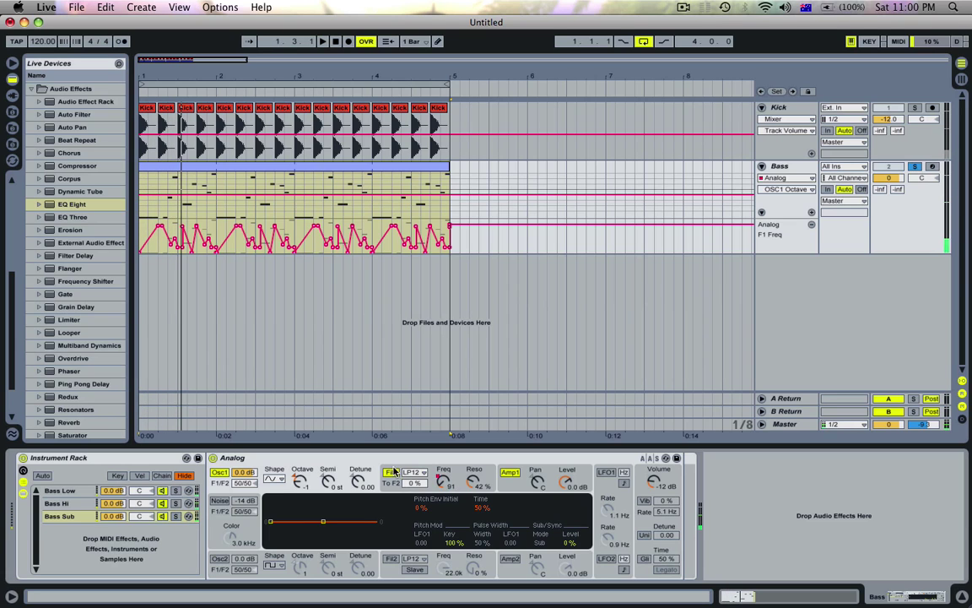
{"action": "left_click", "coordinate": [391, 472]}
{"action": "key", "text": "space"}
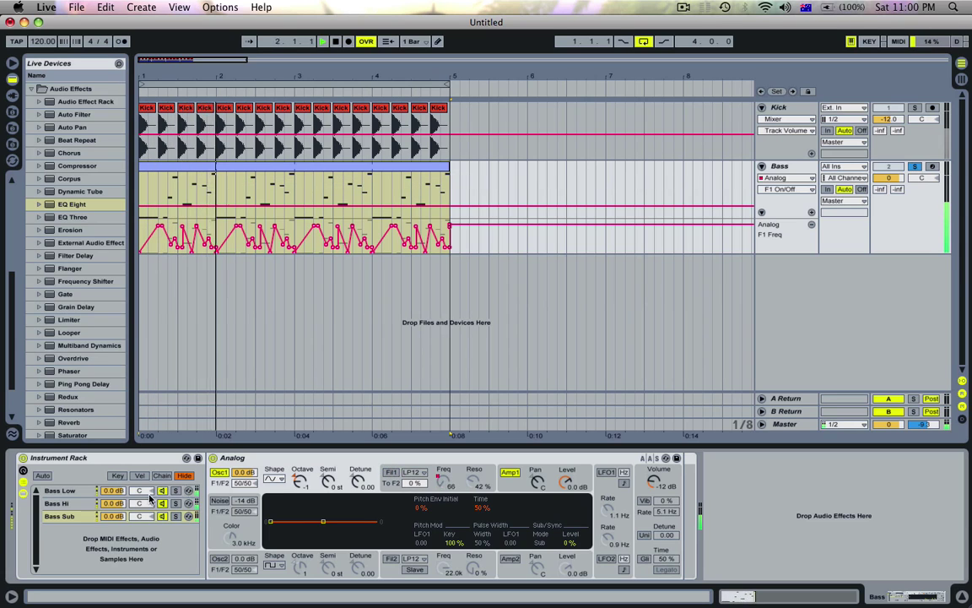
{"action": "left_click", "coordinate": [76, 504]}
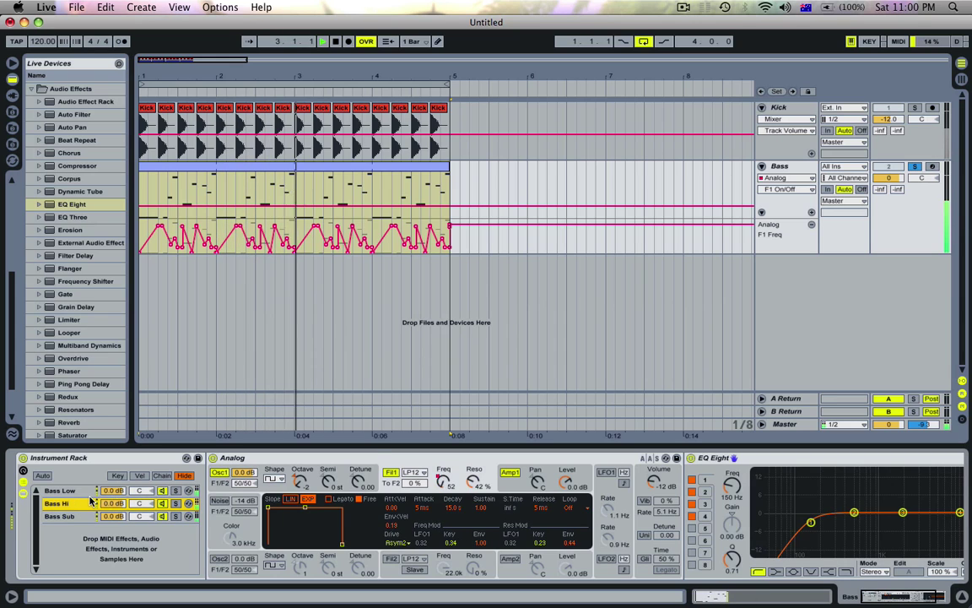
- Place Overdrive after Bass Hi's EQ Eight: band 966 Hz, drive 33%, dry/wet 16%, then audition
{"action": "scroll", "coordinate": [259, 499], "scroll_direction": "right", "scroll_amount": 2}
{"action": "scroll", "coordinate": [259, 499], "scroll_direction": "left", "scroll_amount": 2}
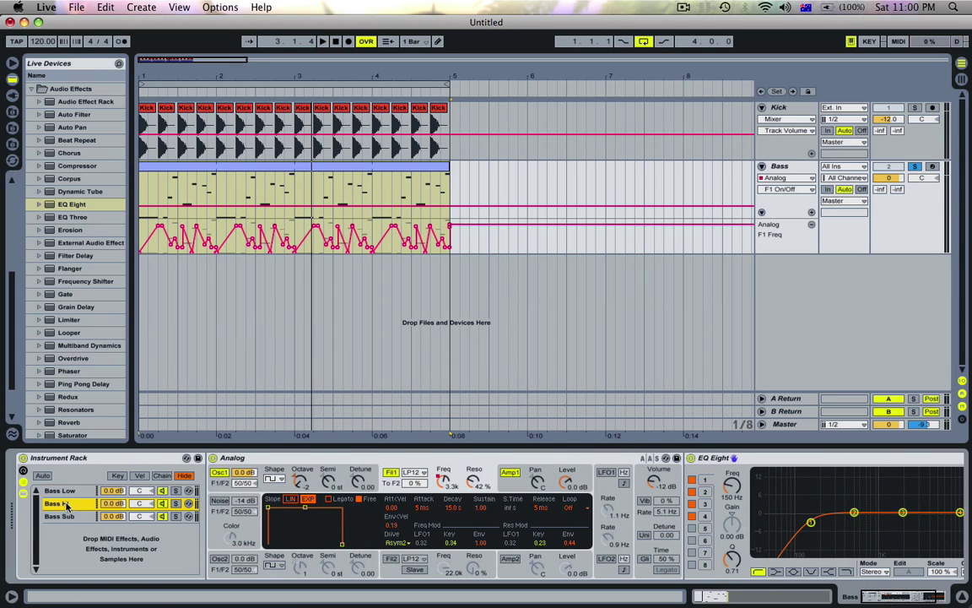
{"action": "scroll", "coordinate": [304, 502], "scroll_direction": "right", "scroll_amount": 2}
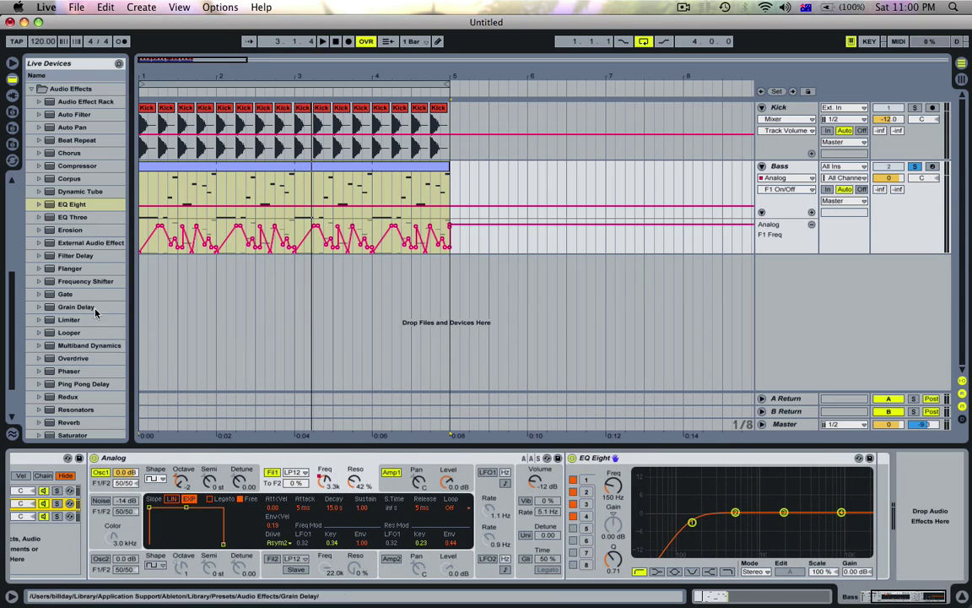
{"action": "left_click_drag", "start_coordinate": [67, 362], "coordinate": [847, 504]}
{"action": "left_click_drag", "start_coordinate": [915, 485], "coordinate": [914, 472]}
{"action": "left_click_drag", "start_coordinate": [901, 534], "coordinate": [927, 583]}
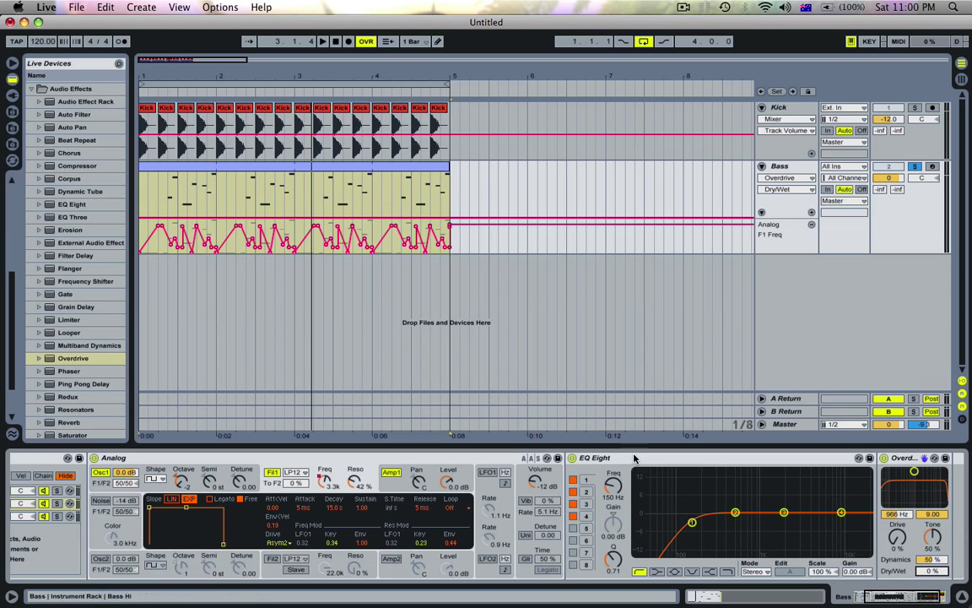
{"action": "scroll", "coordinate": [575, 427], "scroll_direction": "right", "scroll_amount": 3}
{"action": "scroll", "coordinate": [523, 377], "scroll_direction": "left", "scroll_amount": 5}
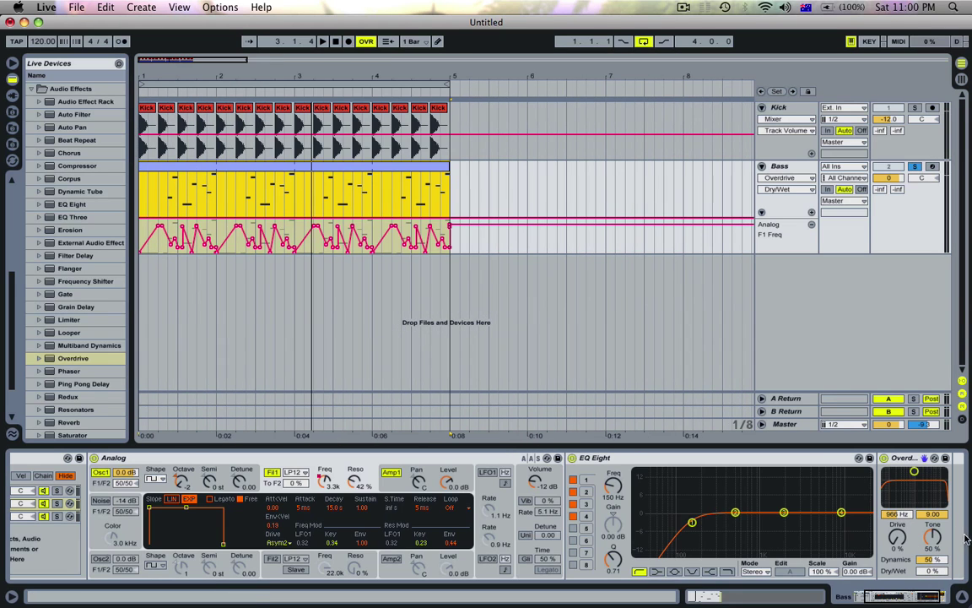
{"action": "key", "text": "space"}
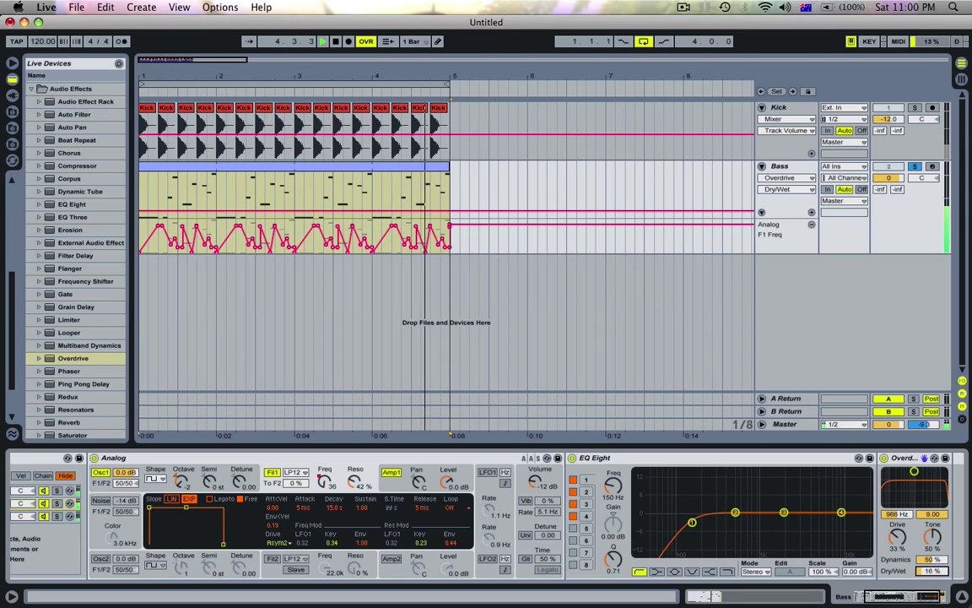
{"action": "key", "text": "space"}
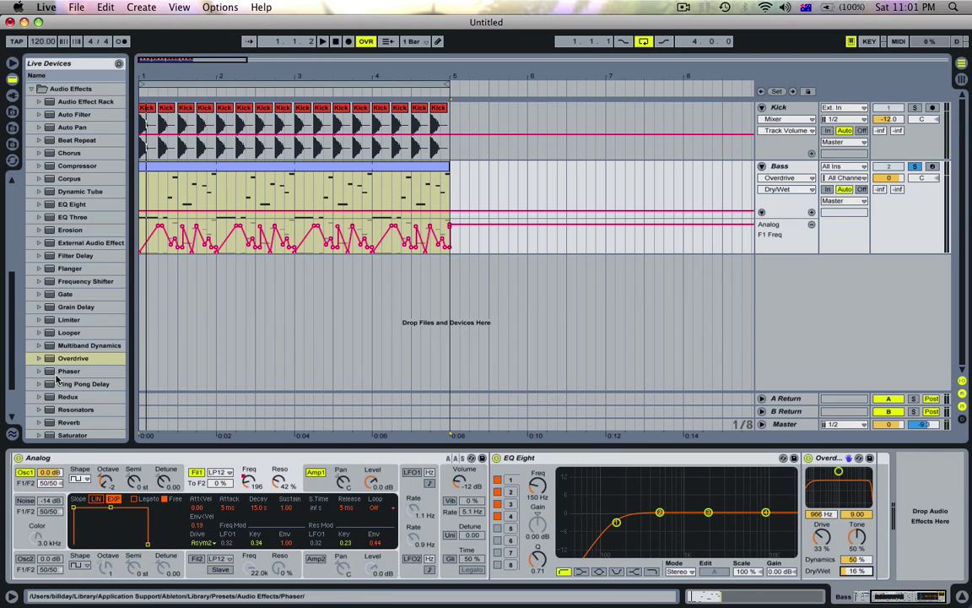
- Add a Phaser after Overdrive in Space mode at 825 Hz with 0.91 feedback
{"action": "scroll", "coordinate": [67, 372], "scroll_direction": "down", "scroll_amount": 3}
{"action": "left_click_drag", "start_coordinate": [66, 306], "coordinate": [871, 477]}
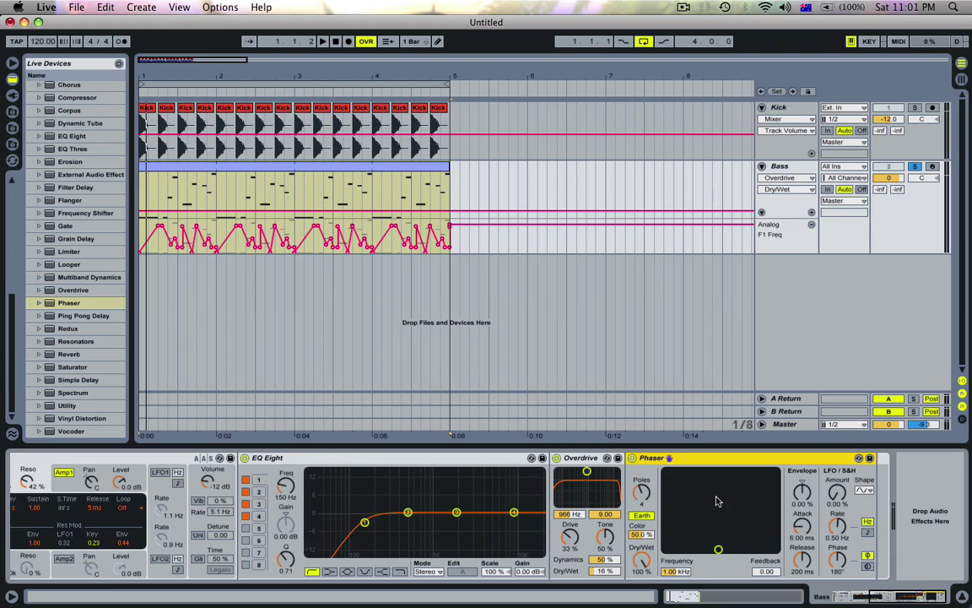
{"action": "left_click", "coordinate": [643, 516]}
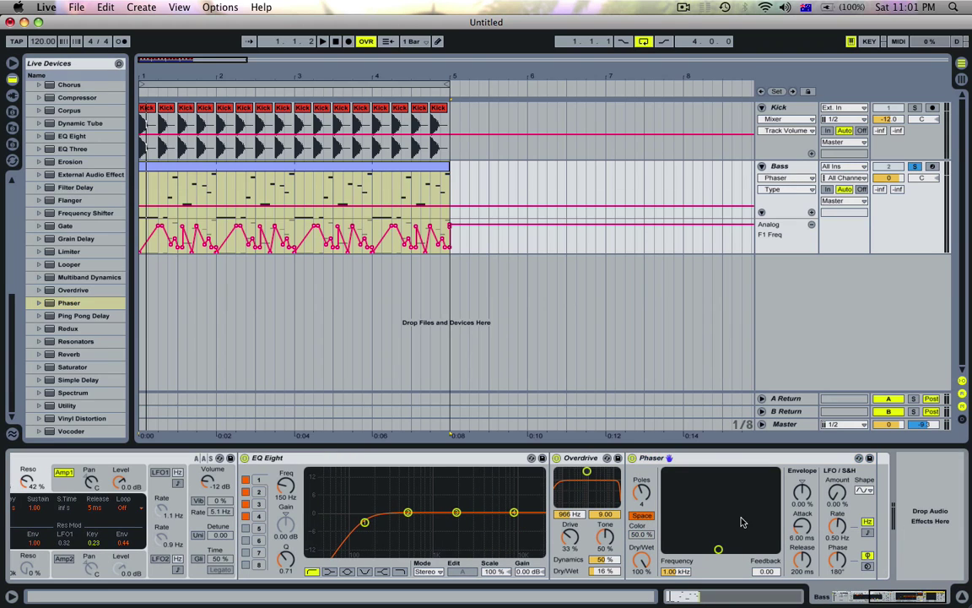
{"action": "left_click_drag", "start_coordinate": [742, 521], "coordinate": [715, 498]}
{"action": "left_click_drag", "start_coordinate": [639, 570], "coordinate": [639, 587]}
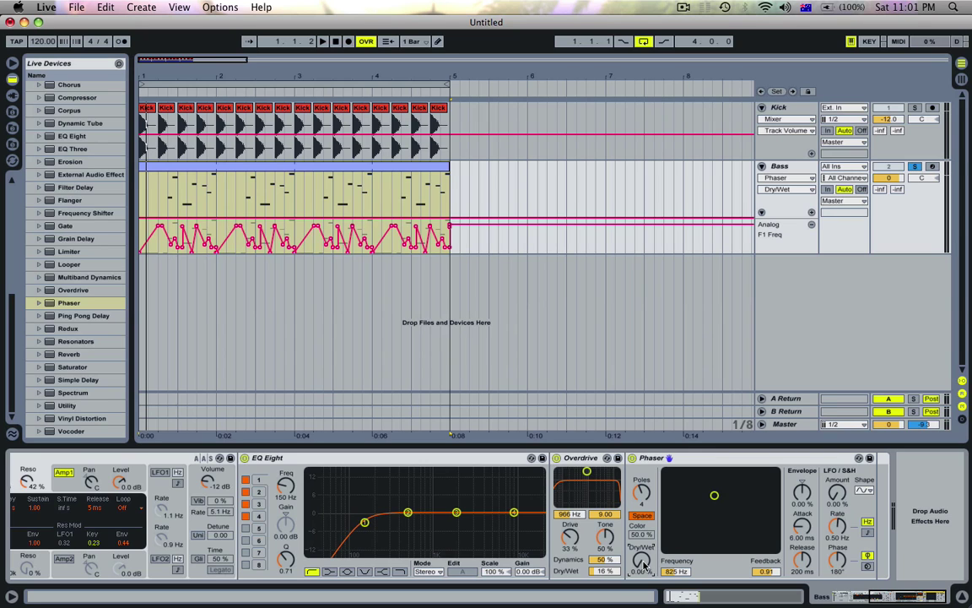
{"action": "key", "text": "space"}
{"action": "left_click_drag", "start_coordinate": [642, 564], "coordinate": [641, 550]}
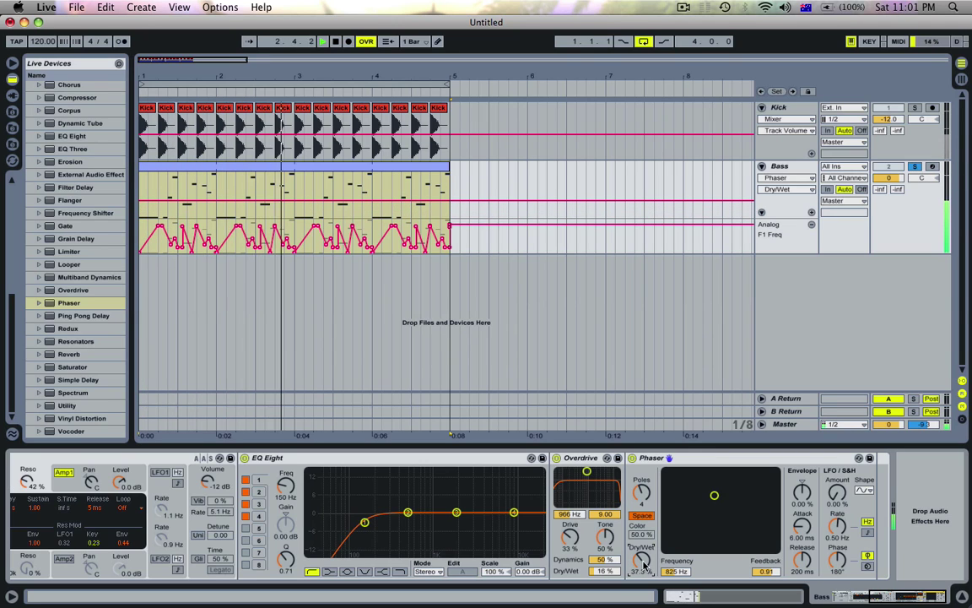
- Set the Phaser LFO amount to 54% and dry/wet to 23%, auditioning the result
{"action": "scroll", "coordinate": [368, 550], "scroll_direction": "left", "scroll_amount": 1}
{"action": "scroll", "coordinate": [368, 550], "scroll_direction": "right", "scroll_amount": 1}
{"action": "left_click", "coordinate": [835, 491]}
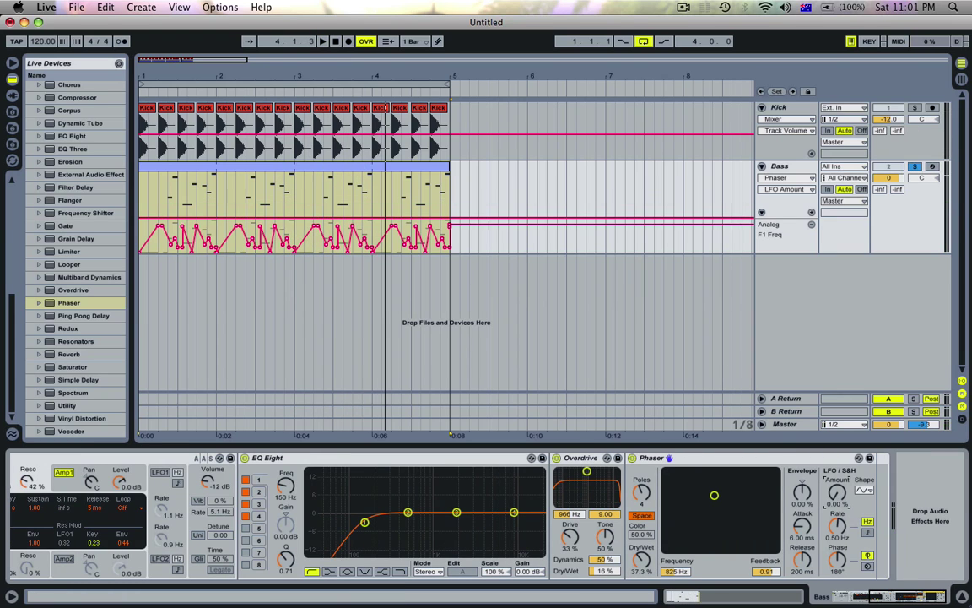
{"action": "mouse_move", "coordinate": [835, 491]}
{"action": "left_mouse_down"}
{"action": "mouse_move", "coordinate": [835, 474]}
{"action": "mouse_move", "coordinate": [839, 499]}
{"action": "left_mouse_up"}
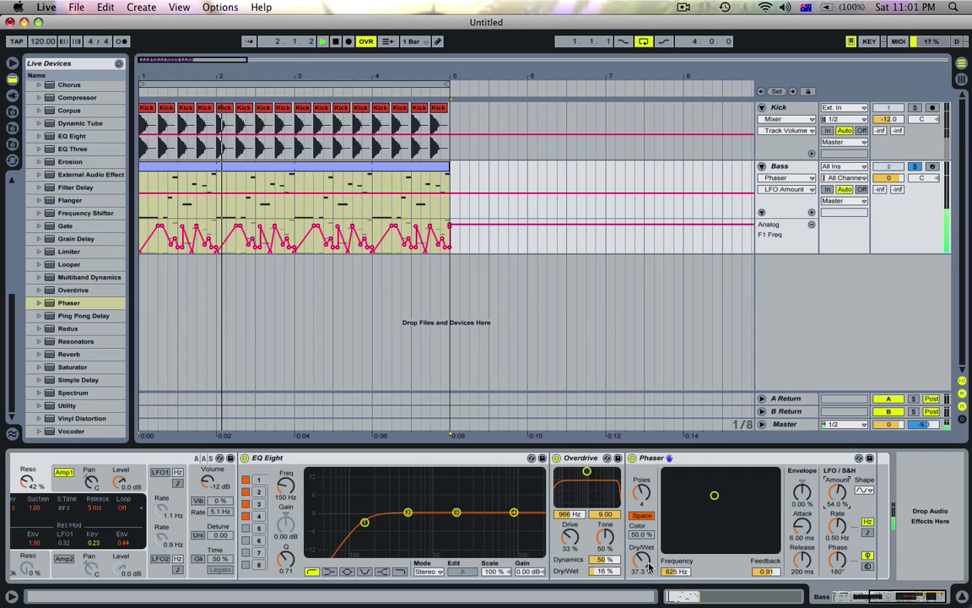
{"action": "key", "text": "space"}
{"action": "left_click_drag", "start_coordinate": [648, 565], "coordinate": [648, 583]}
{"action": "key", "text": "space"}
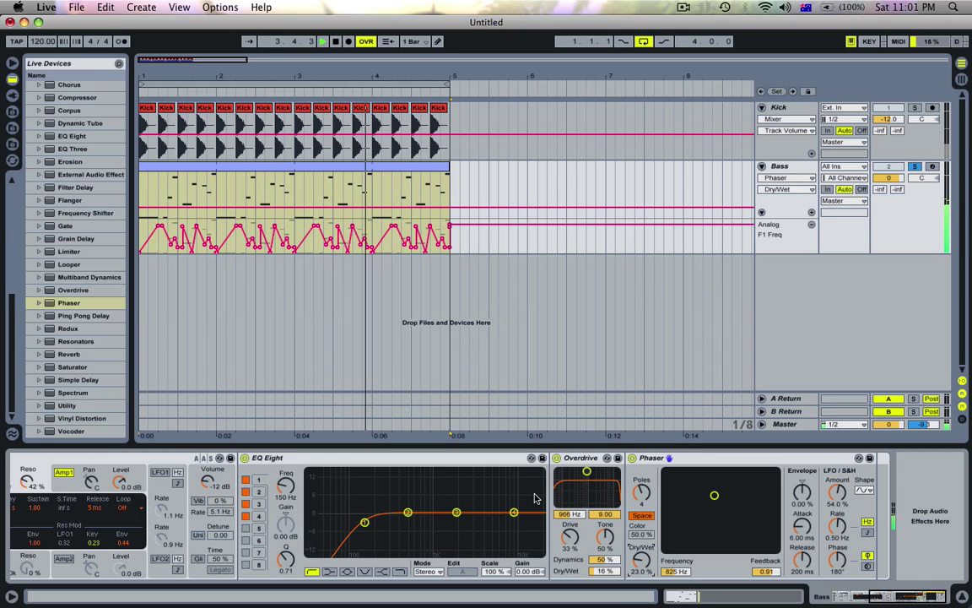
{"action": "key", "text": "space"}
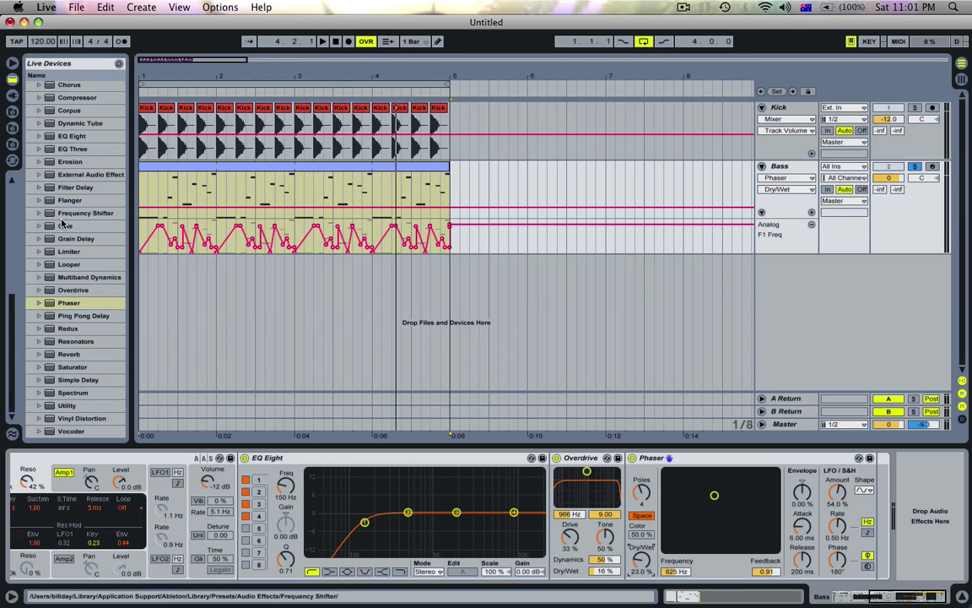
{"action": "scroll", "coordinate": [76, 414], "scroll_direction": "up", "scroll_amount": 5}
- Drop Chorus after the Phaser: rate 2.83 Hz, amount 1.33 ms, feedback 12%, Delay 2 at 4.94 ms
{"action": "left_click_drag", "start_coordinate": [69, 218], "coordinate": [859, 488]}
{"action": "key", "text": "space"}
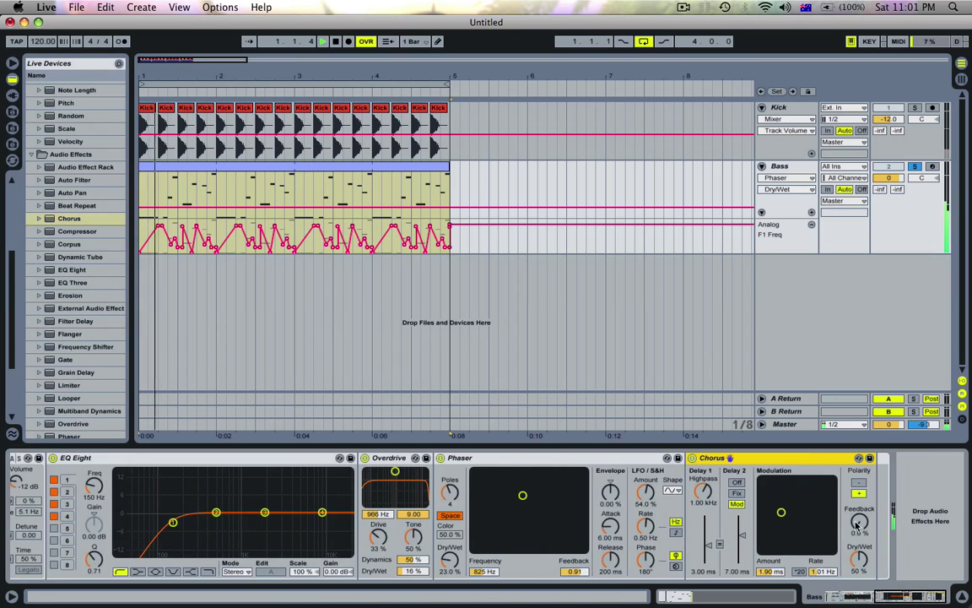
{"action": "left_click_drag", "start_coordinate": [781, 512], "coordinate": [798, 518]}
{"action": "left_click_drag", "start_coordinate": [859, 525], "coordinate": [859, 520]}
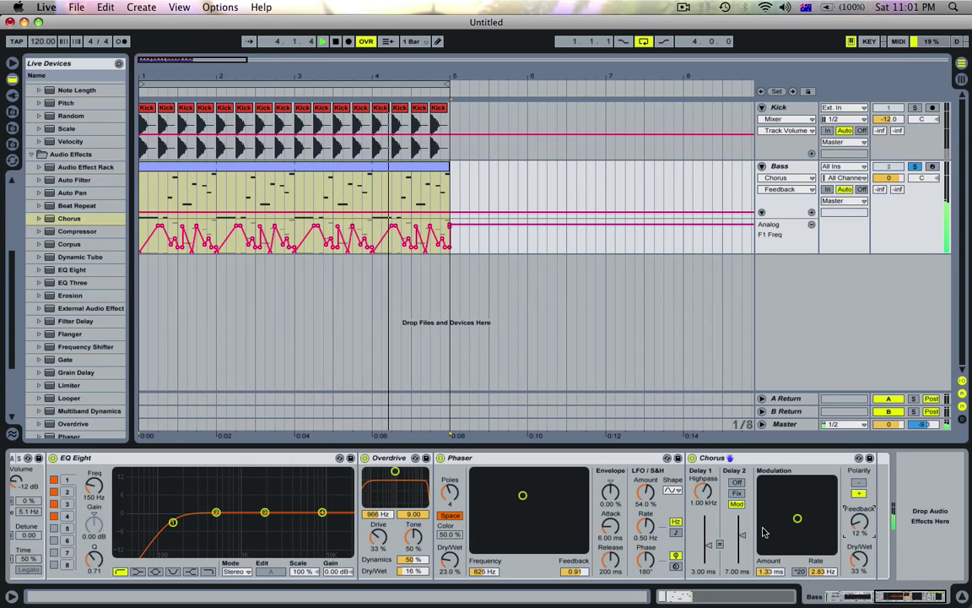
{"action": "left_click_drag", "start_coordinate": [746, 536], "coordinate": [740, 543]}
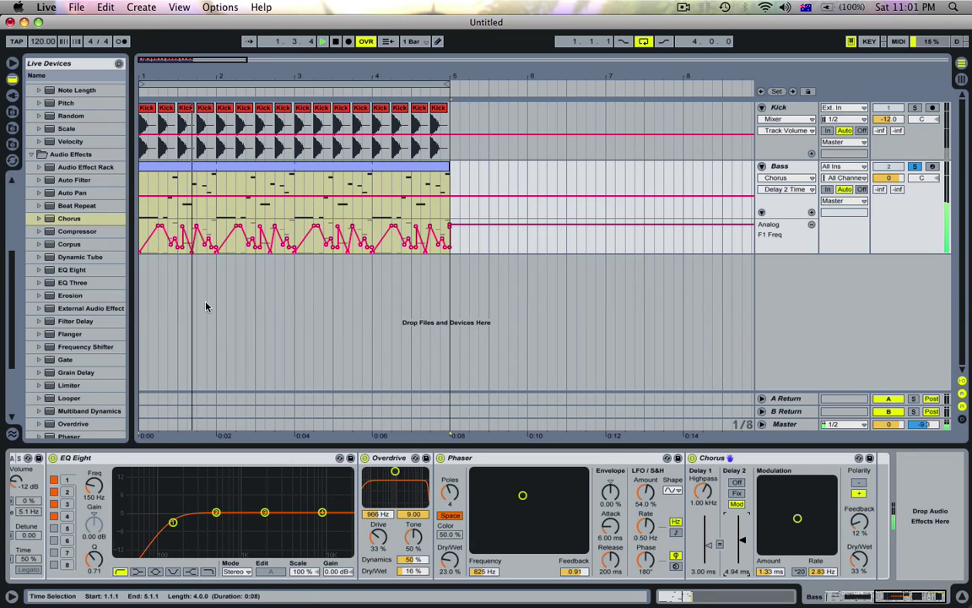
{"action": "key", "text": "space"}
{"action": "mouse_move", "coordinate": [75, 320]}
{"action": "left_mouse_down"}
{"action": "mouse_move", "coordinate": [918, 492]}
{"action": "mouse_move", "coordinate": [820, 471]}
{"action": "mouse_move", "coordinate": [740, 516]}
{"action": "mouse_move", "coordinate": [802, 527]}
{"action": "left_mouse_up"}
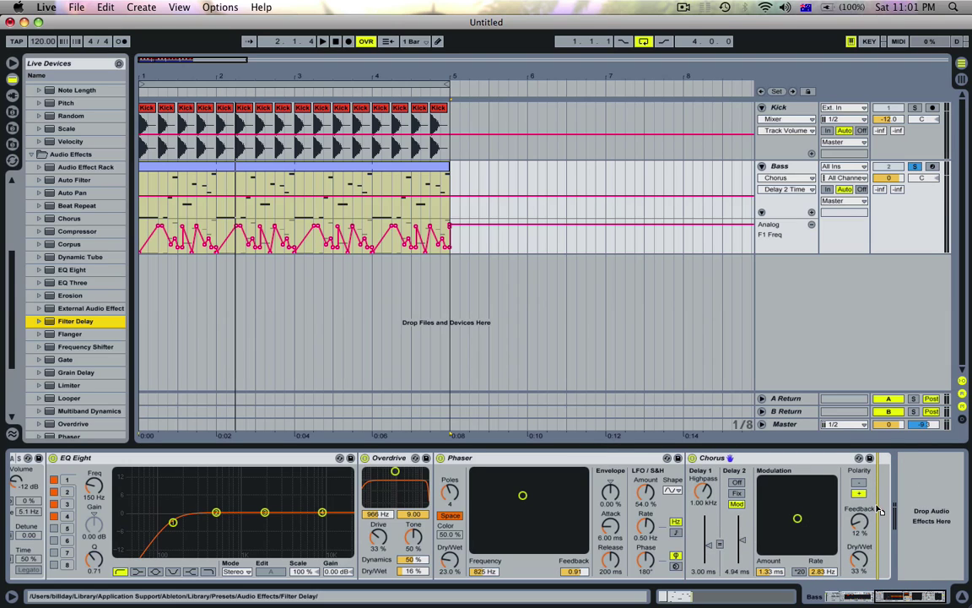
- Load the Complex 5 Filter Delay preset into Bass Hi after the Chorus
{"action": "left_click_drag", "start_coordinate": [878, 509], "coordinate": [877, 510]}
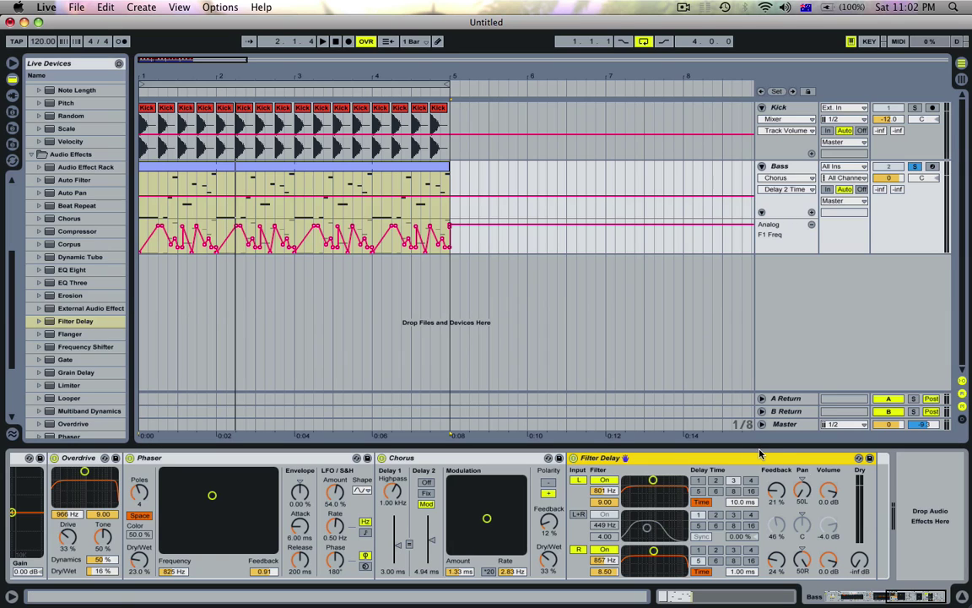
{"action": "right_click", "coordinate": [722, 457]}
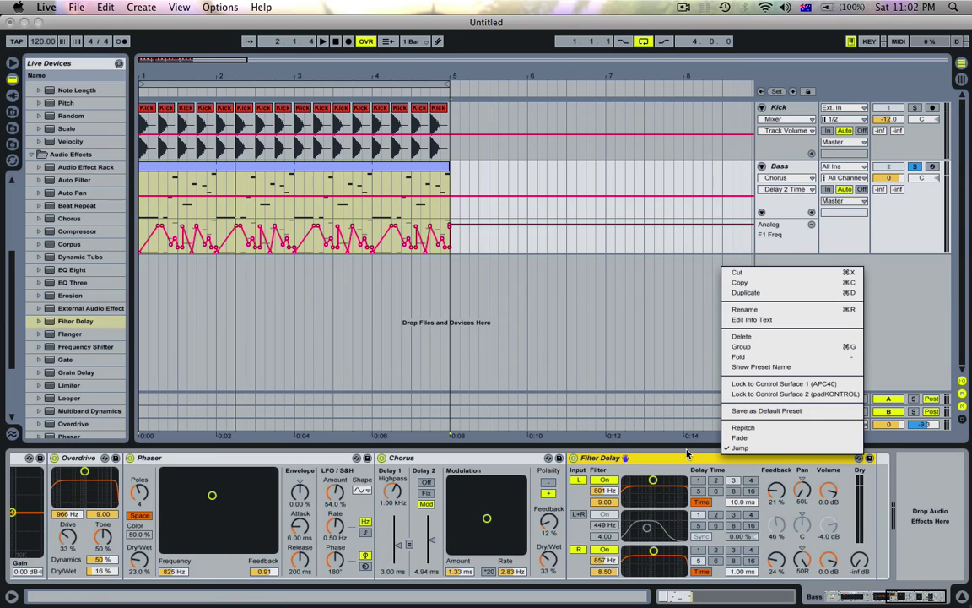
{"action": "left_click", "coordinate": [731, 411]}
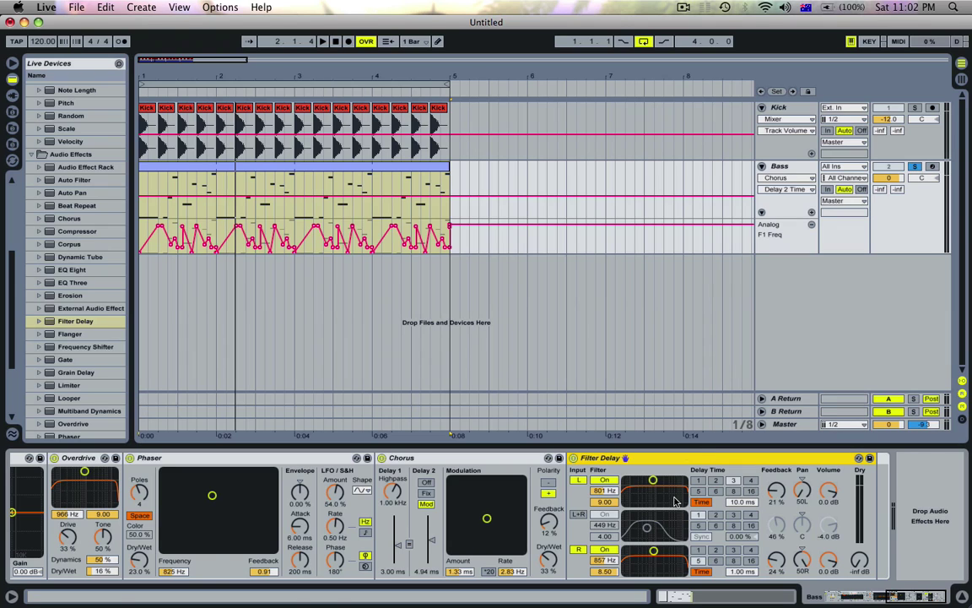
{"action": "left_click", "coordinate": [74, 320]}
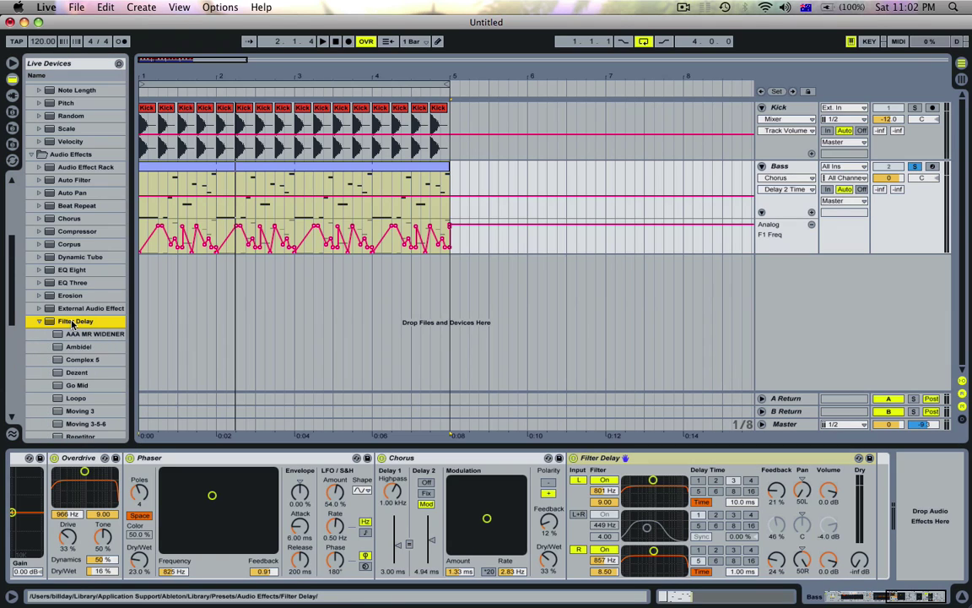
{"action": "double_click", "coordinate": [82, 359]}
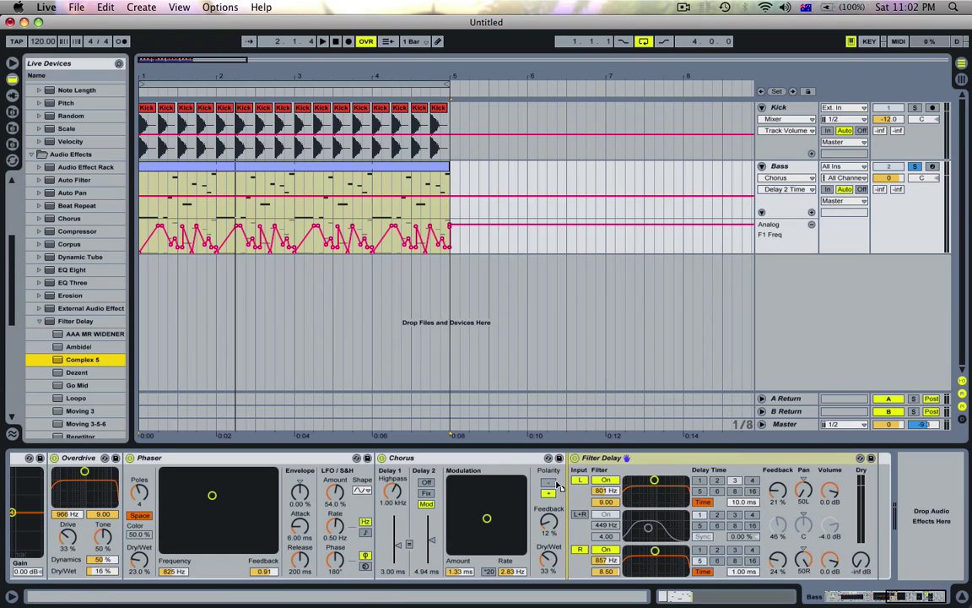
{"action": "left_click", "coordinate": [925, 460]}
- Delete the default Filter Delay, turn off Complex 5's L+R input and set the right filter to 1.29 kHz, Q 9.00
{"action": "key", "text": "Delete"}
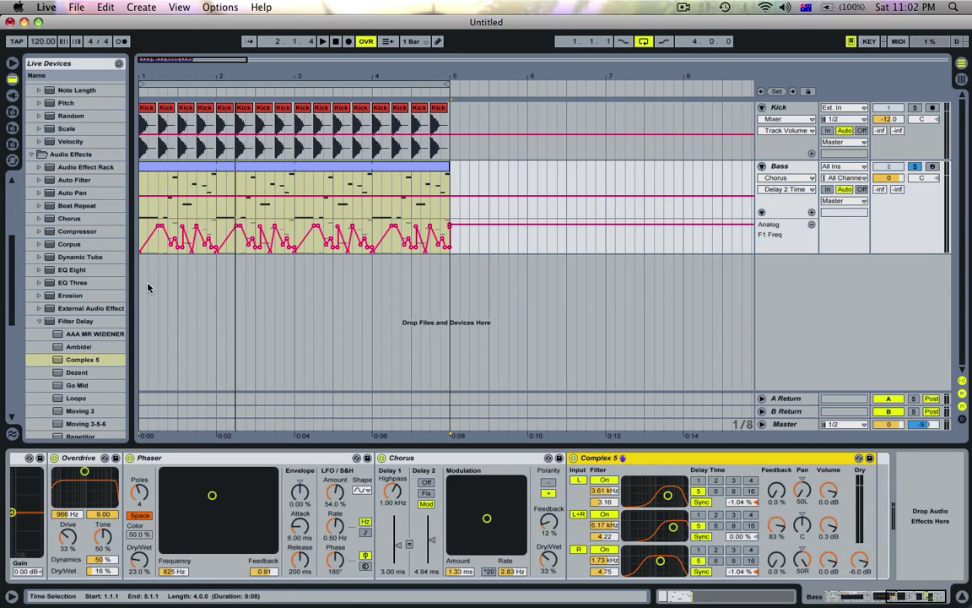
{"action": "left_click", "coordinate": [40, 321]}
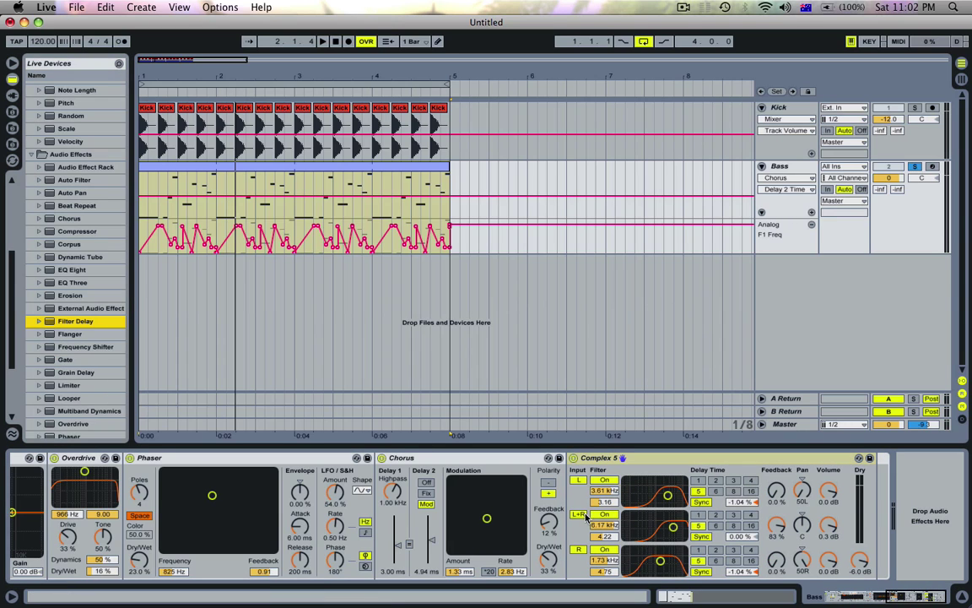
{"action": "left_click", "coordinate": [579, 514]}
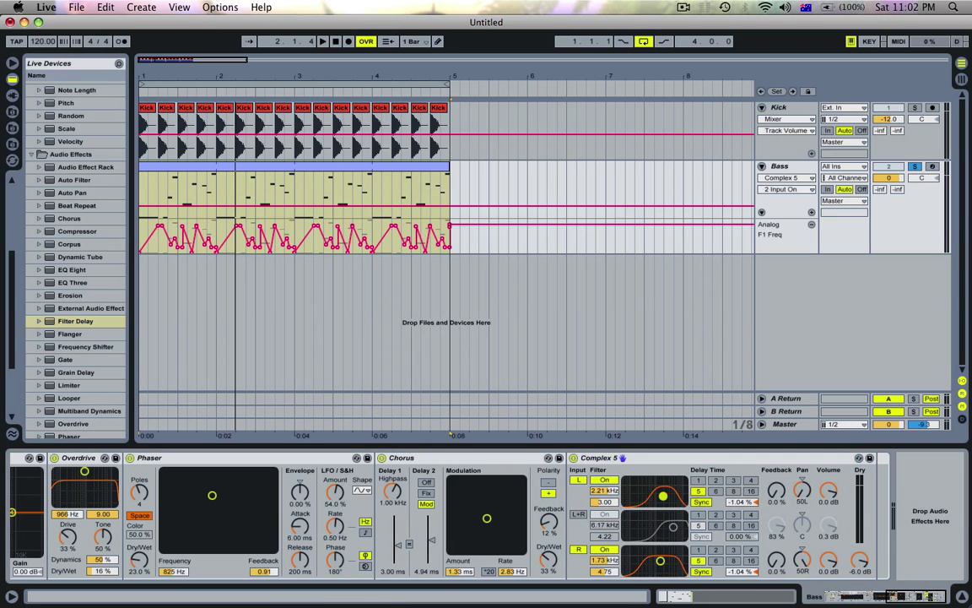
{"action": "left_click_drag", "start_coordinate": [667, 495], "coordinate": [659, 482]}
{"action": "left_click_drag", "start_coordinate": [660, 558], "coordinate": [657, 550]}
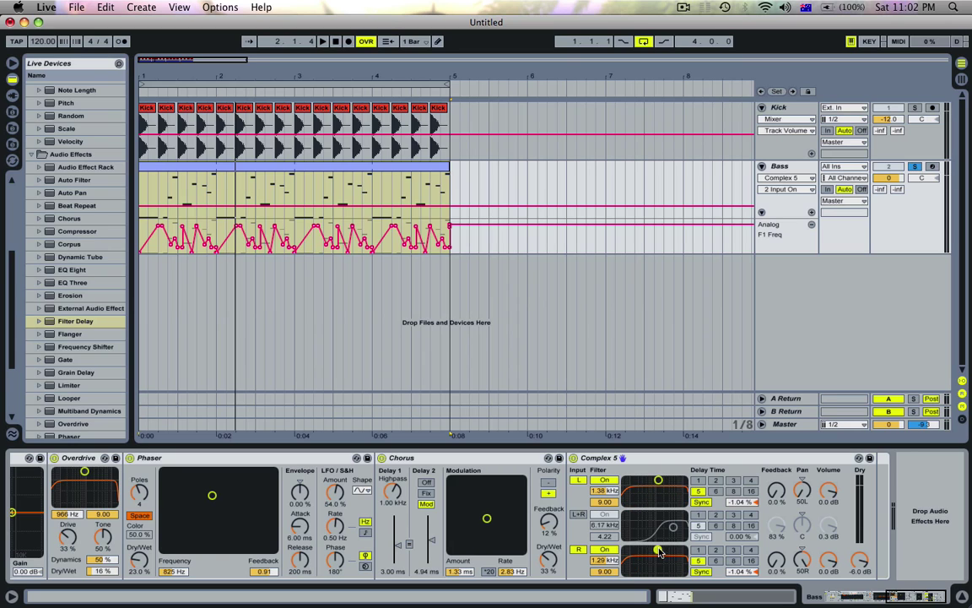
- Switch both delays to free time, 10 ms on the left and 1 ms on the right
{"action": "left_click", "coordinate": [702, 502]}
{"action": "left_click", "coordinate": [700, 572]}
{"action": "left_click", "coordinate": [744, 503]}
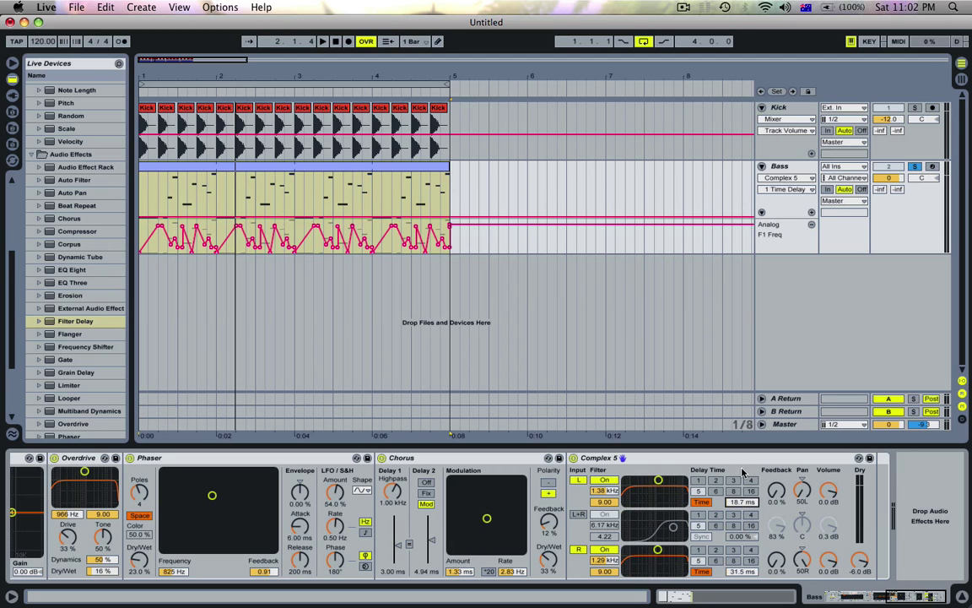
{"action": "type", "text": "10"}
{"action": "key", "text": "Return"}
{"action": "left_click", "coordinate": [742, 571]}
{"action": "type", "text": "1"}
{"action": "key", "text": "Return"}
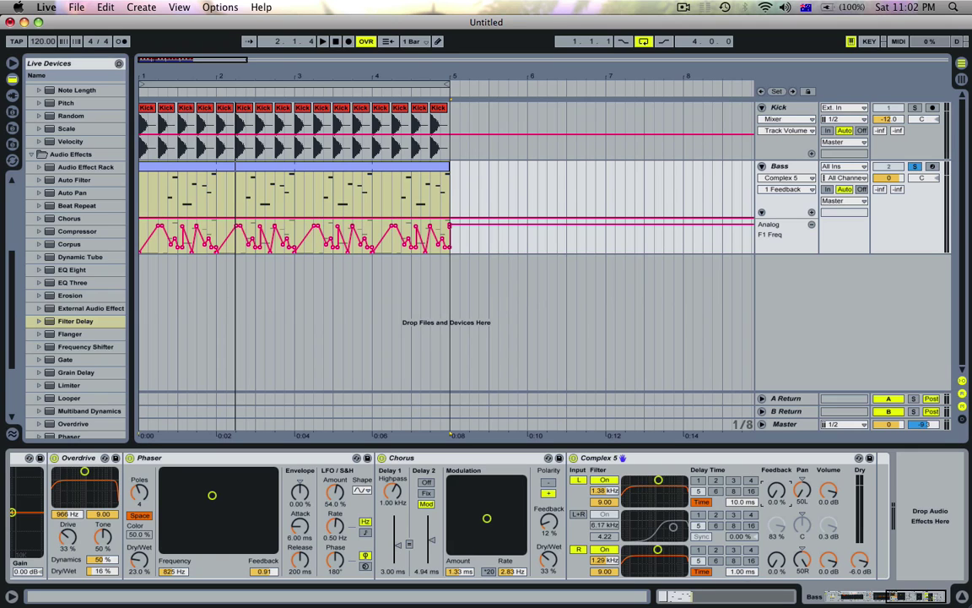
- Set feedback to 14% left and 28% right, dry to 0 dB, and lower the left filter to 917 Hz
{"action": "left_click_drag", "start_coordinate": [764, 510], "coordinate": [763, 502]}
{"action": "left_click_drag", "start_coordinate": [776, 562], "coordinate": [777, 538]}
{"action": "left_click", "coordinate": [861, 567]}
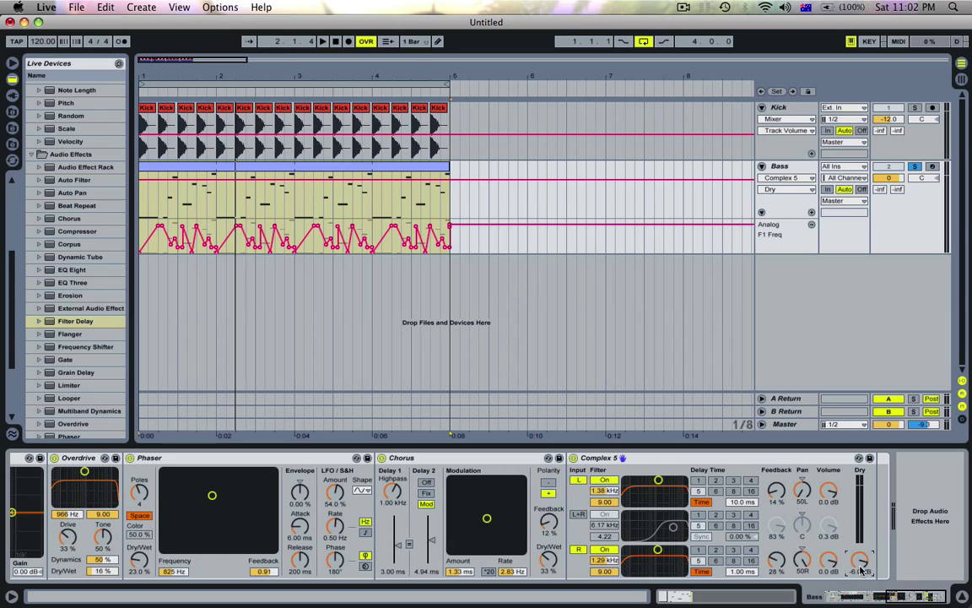
{"action": "left_click", "coordinate": [829, 492]}
{"action": "left_click", "coordinate": [802, 560]}
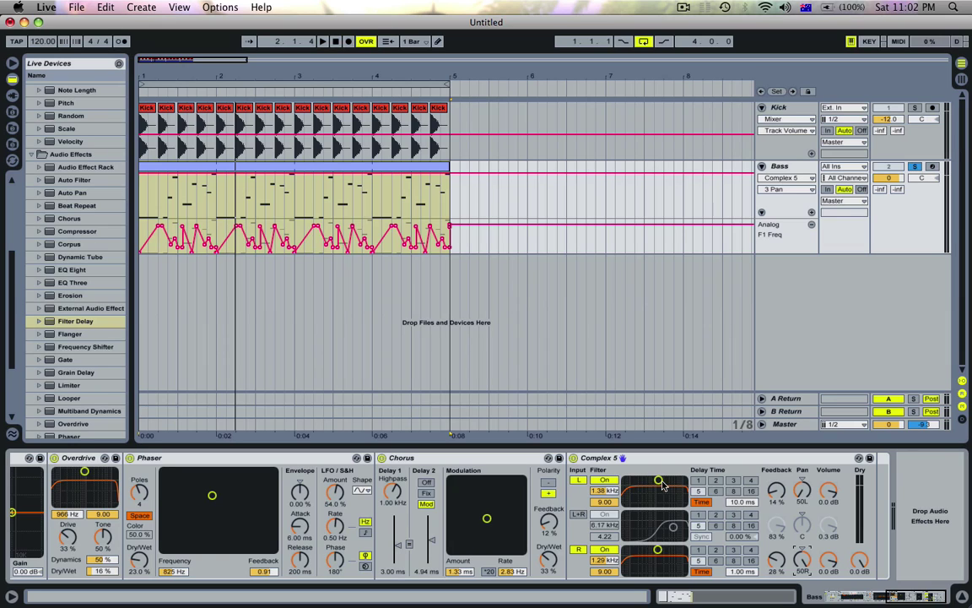
{"action": "left_click_drag", "start_coordinate": [658, 481], "coordinate": [653, 481]}
{"action": "left_click", "coordinate": [392, 166]}
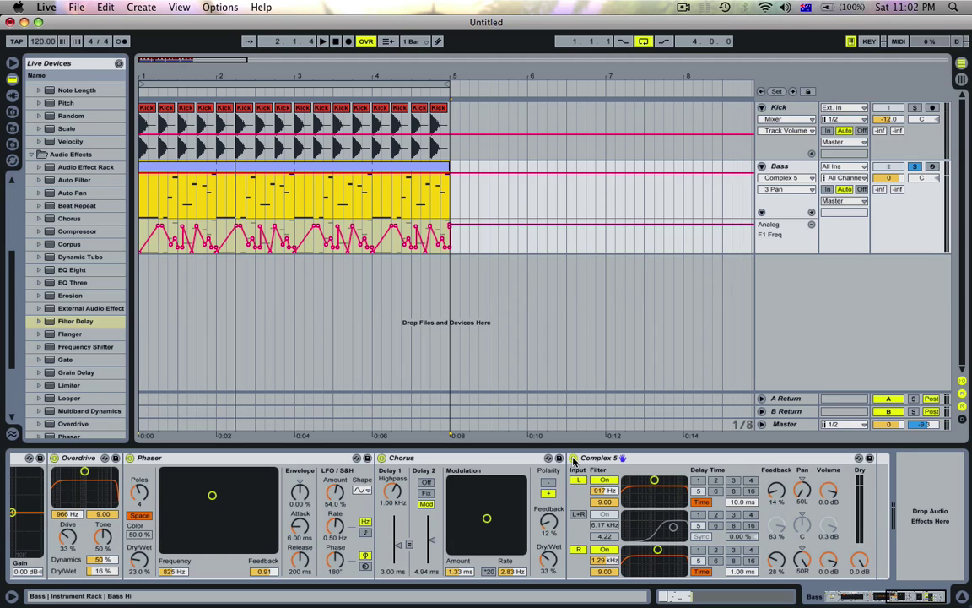
{"action": "left_click", "coordinate": [573, 458]}
{"action": "left_click", "coordinate": [573, 458]}
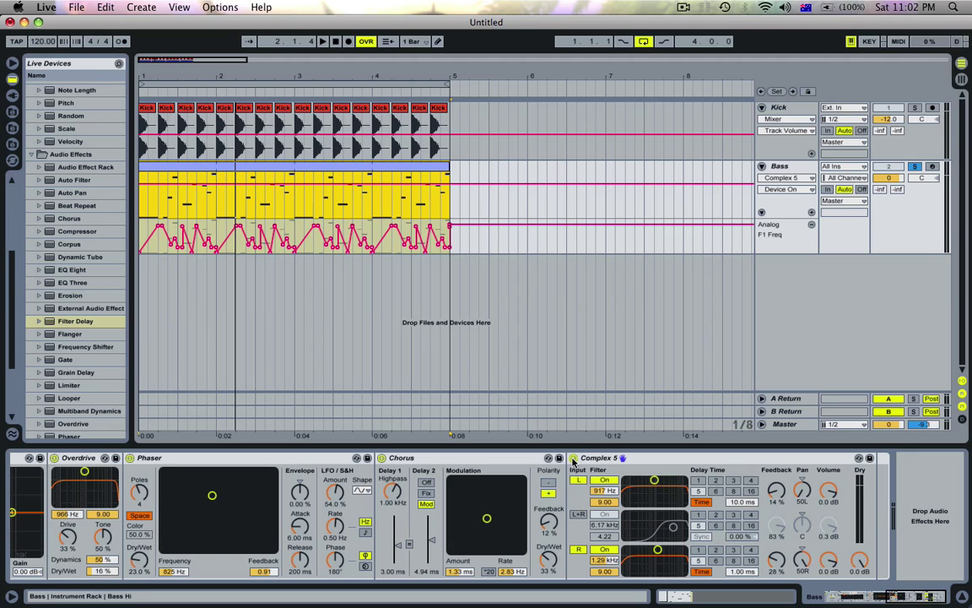
{"action": "left_click", "coordinate": [573, 458]}
{"action": "key", "text": "space"}
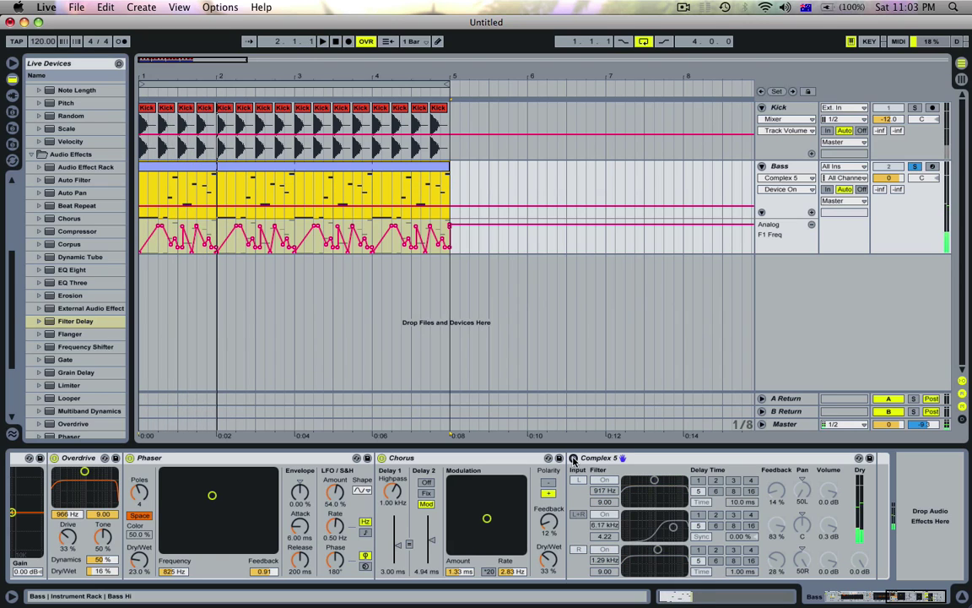
{"action": "left_click", "coordinate": [573, 458]}
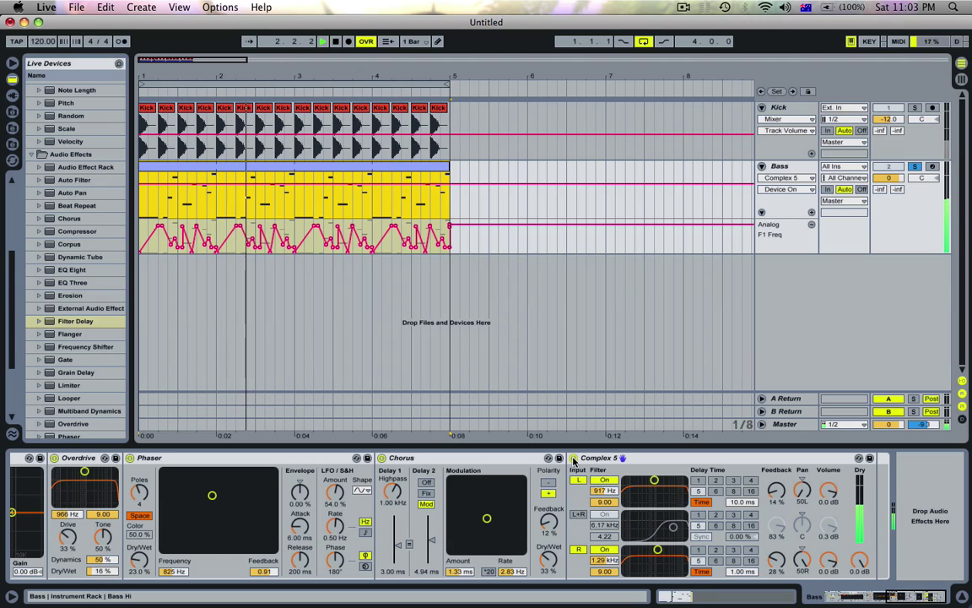
{"action": "key", "text": "space"}
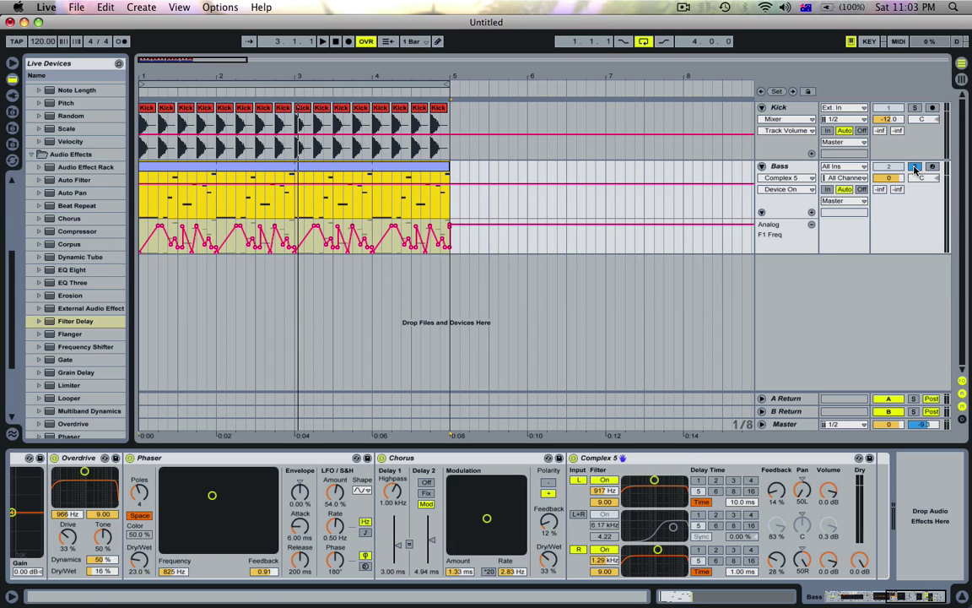
- Duplicate the Bass track
{"action": "scroll", "coordinate": [653, 479], "scroll_direction": "up", "scroll_amount": 5}
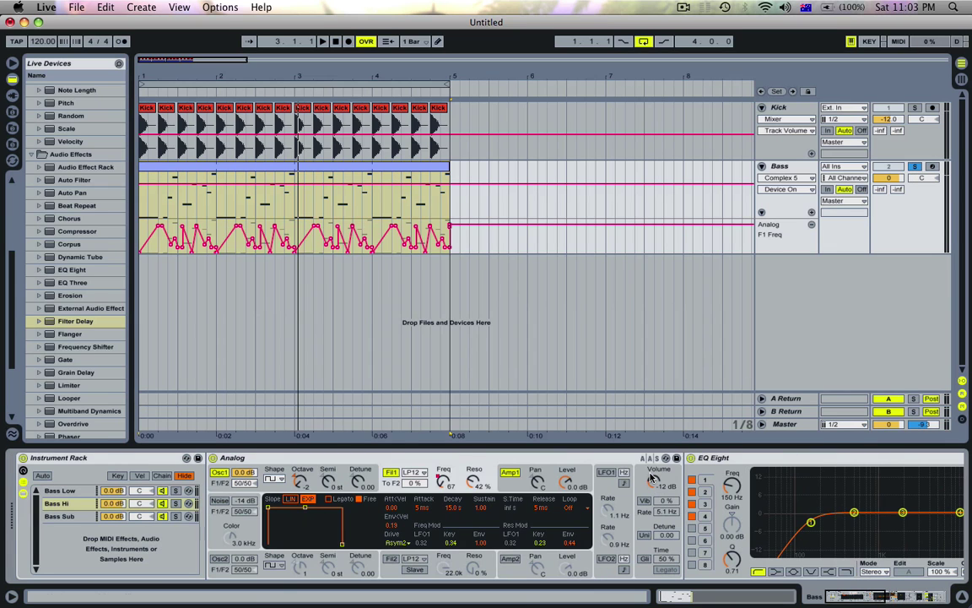
{"action": "left_click", "coordinate": [813, 166]}
{"action": "key", "text": "super+d"}
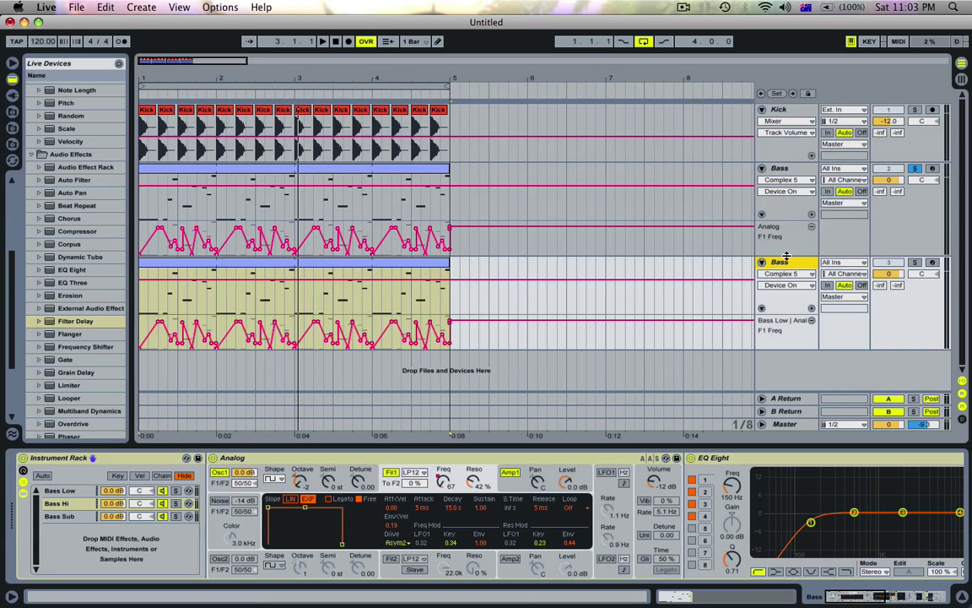
- In the copy's rack, remove the Bass Hi and Bass Sub chains and the EQ Eight device
{"action": "left_click", "coordinate": [59, 491]}
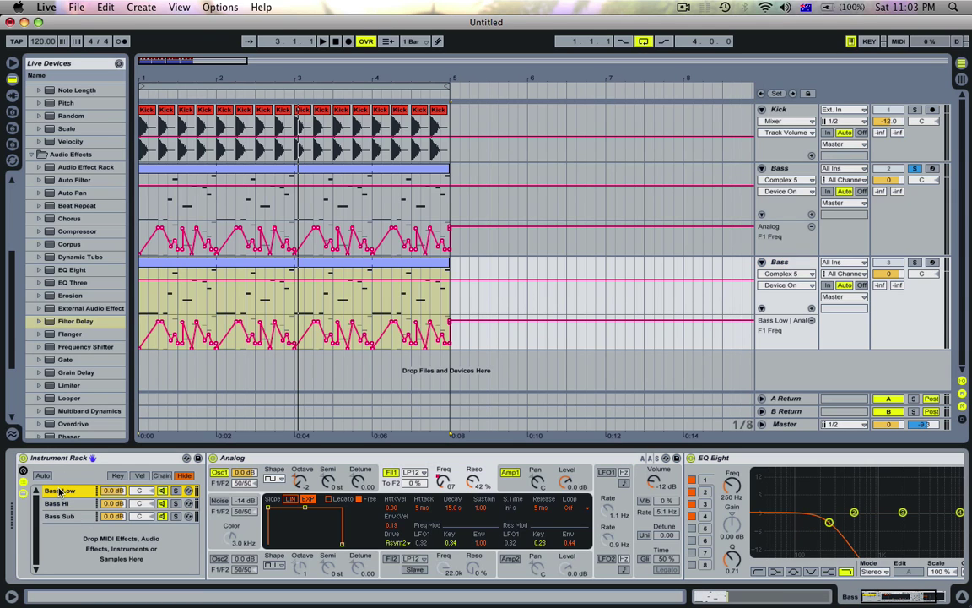
{"action": "left_click", "coordinate": [59, 515]}
{"action": "left_click", "coordinate": [61, 504], "text": "shift"}
{"action": "key", "text": "Delete"}
{"action": "left_click", "coordinate": [722, 460]}
{"action": "key", "text": "Delete"}
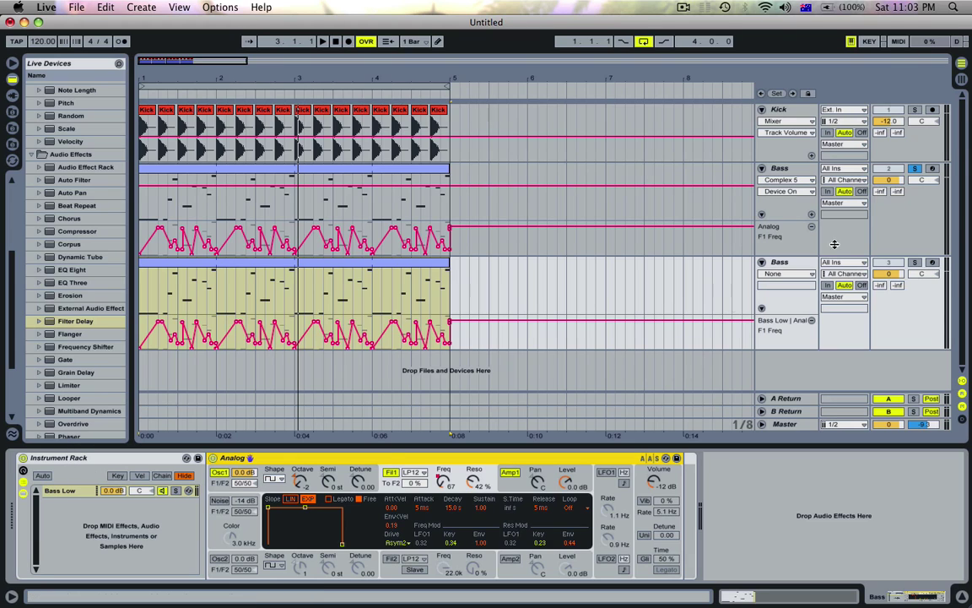
- Map the M key to the on/off switches of both Bass tracks in Key Map mode
{"action": "left_click", "coordinate": [870, 42]}
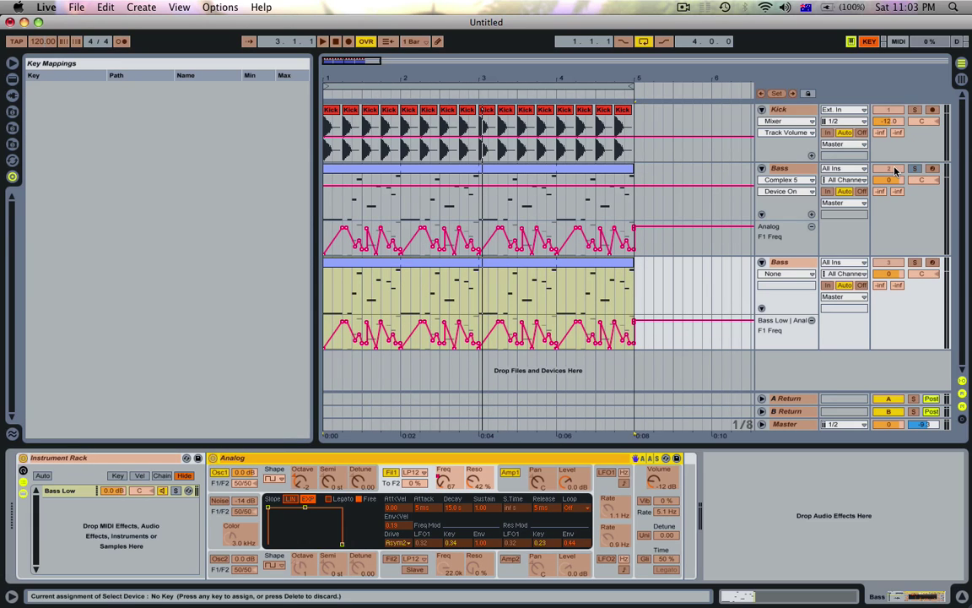
{"action": "left_click", "coordinate": [897, 171]}
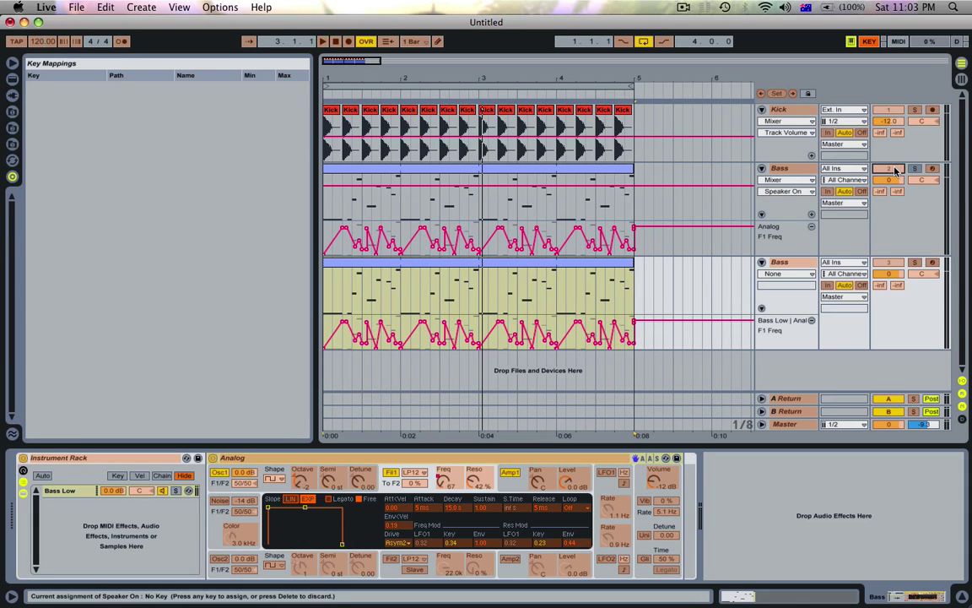
{"action": "key", "text": "m"}
{"action": "left_click", "coordinate": [895, 265]}
{"action": "key", "text": "m"}
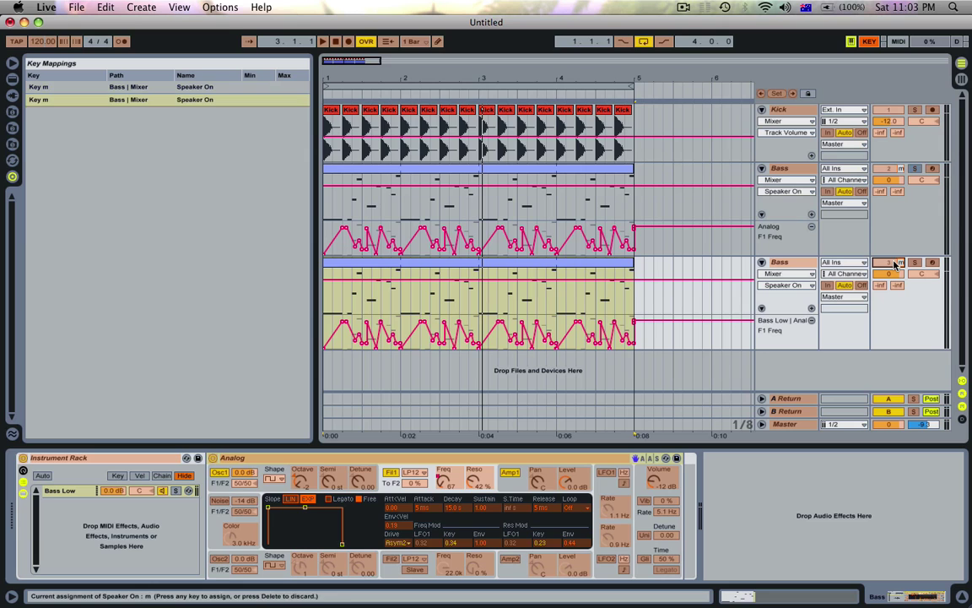
{"action": "left_click", "coordinate": [868, 42]}
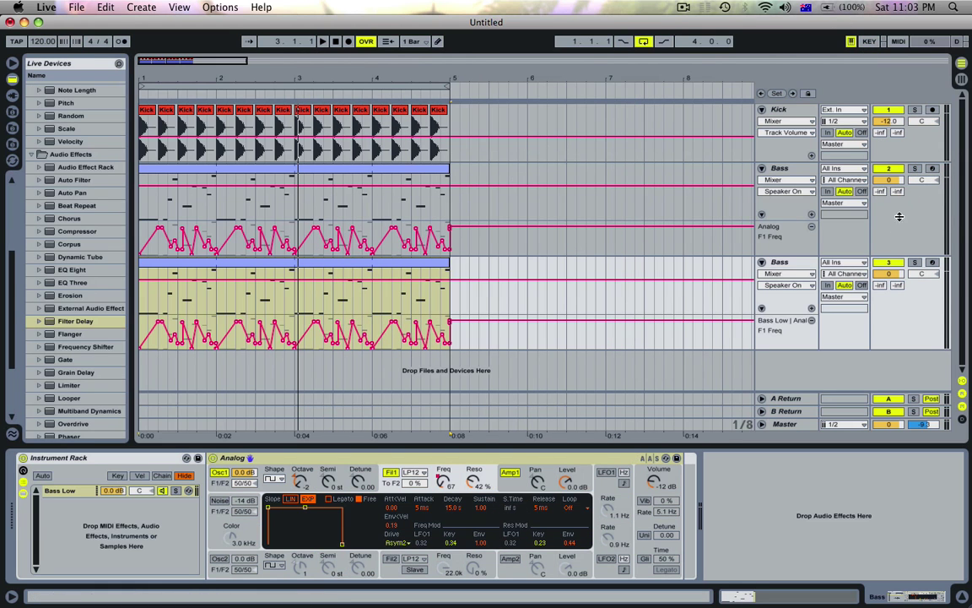
- With the Kick off, play back and toggle M to A/B the full bass against the Bass Low copy
{"action": "left_click", "coordinate": [890, 263]}
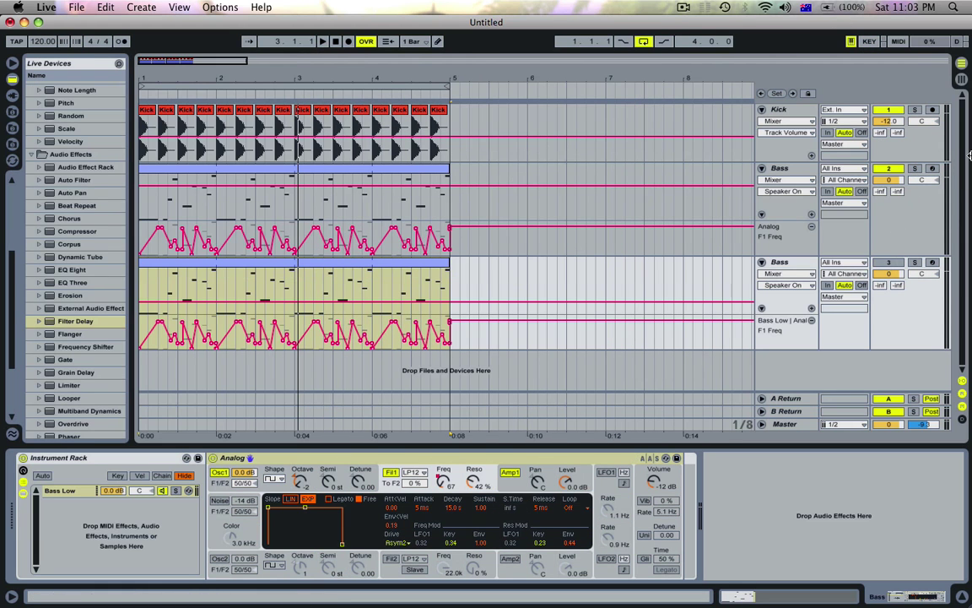
{"action": "key", "text": "m"}
{"action": "key", "text": "m"}
{"action": "key", "text": "m"}
{"action": "key", "text": "m"}
{"action": "left_click", "coordinate": [896, 112]}
{"action": "key", "text": "m"}
{"action": "key", "text": "space"}
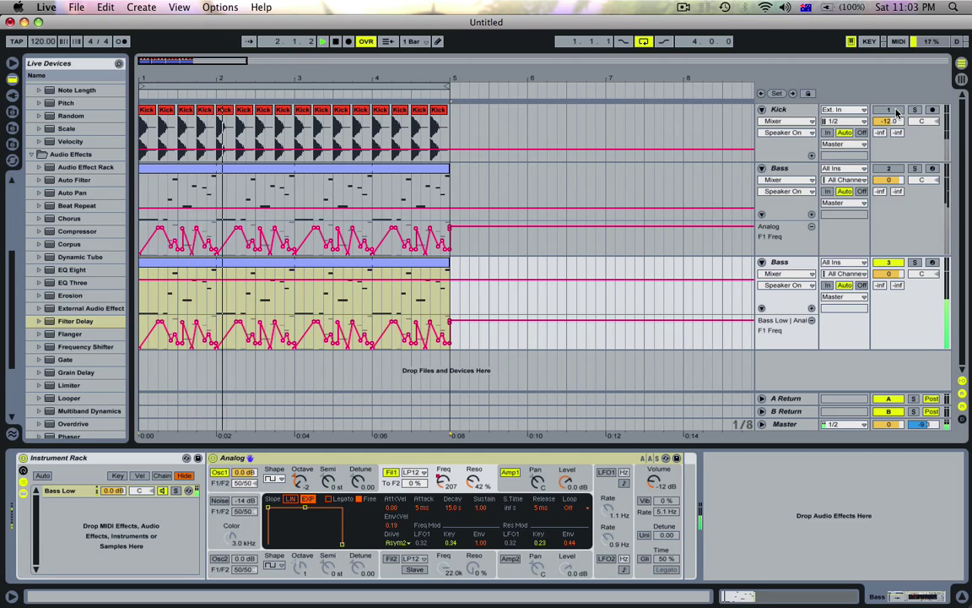
{"action": "key", "text": "space"}
{"action": "key", "text": "space"}
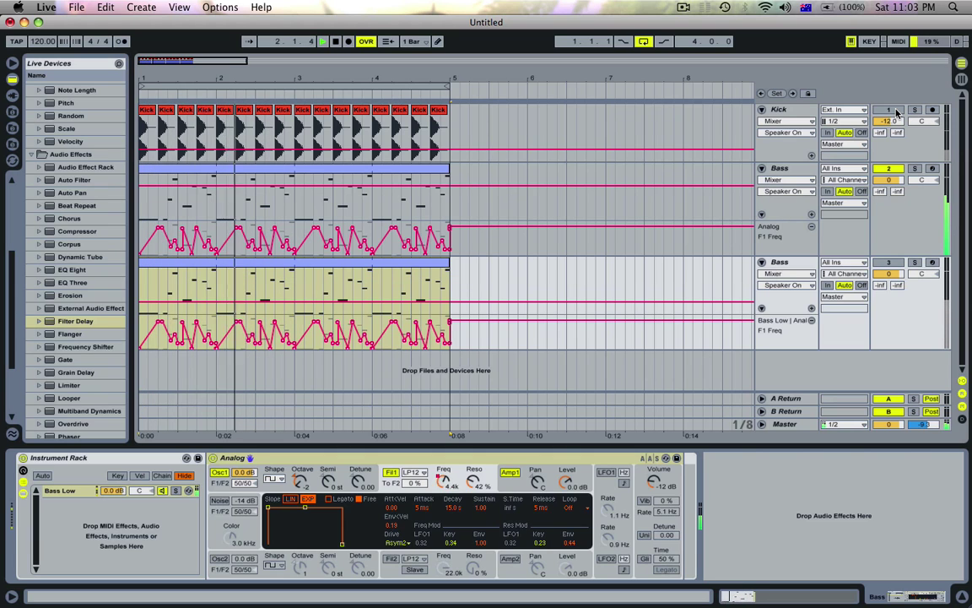
{"action": "key", "text": "space"}
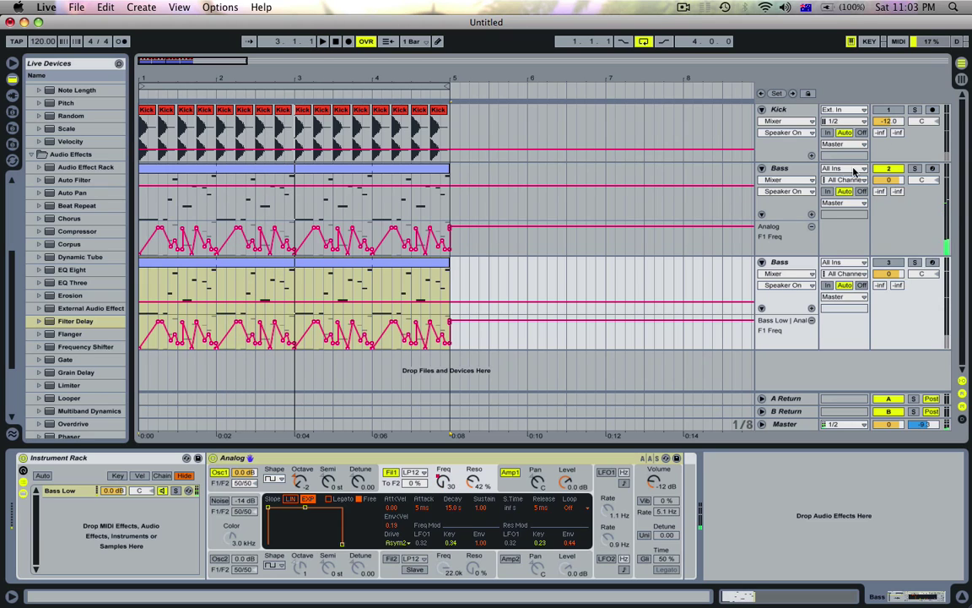
- Delete the duplicate Bass track
{"action": "left_click", "coordinate": [772, 263]}
{"action": "key", "text": "Delete"}
{"action": "key", "text": "Up"}
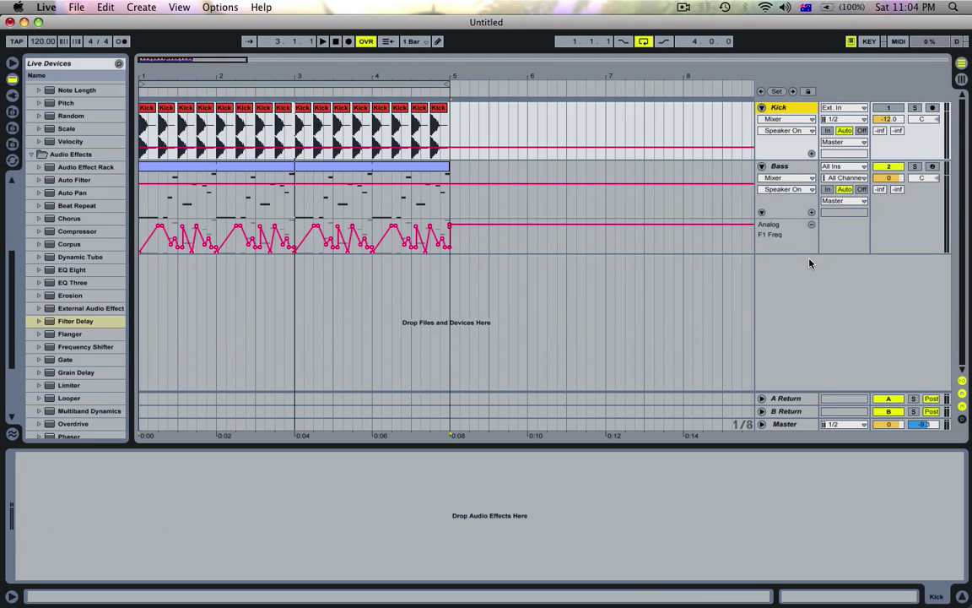
- During playback, drag the Bass track volume down to -5.1 dB, below the -12 dB Kick
{"action": "left_click", "coordinate": [337, 170]}
{"action": "key", "text": "space"}
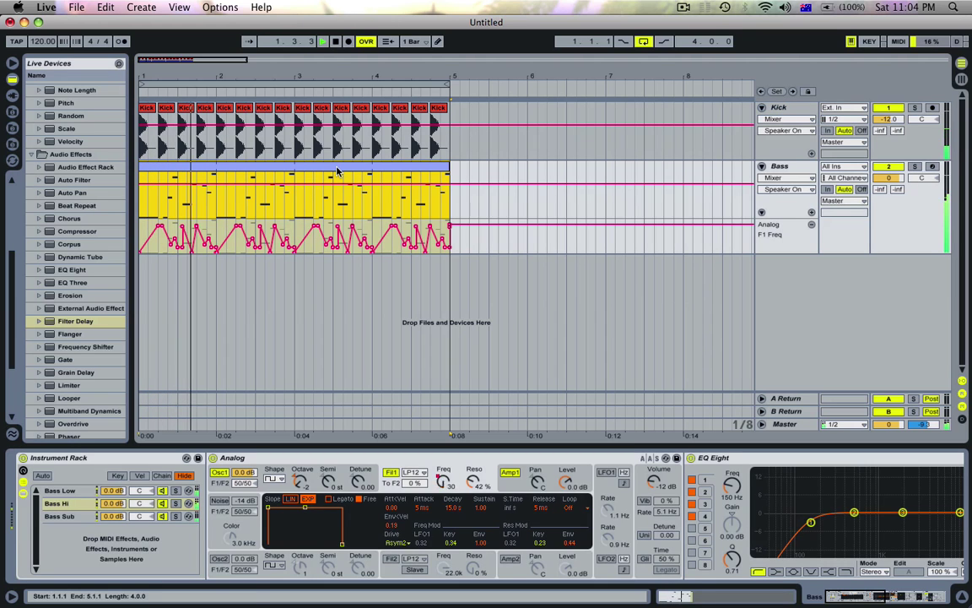
{"action": "left_click_drag", "start_coordinate": [895, 182], "coordinate": [897, 199]}
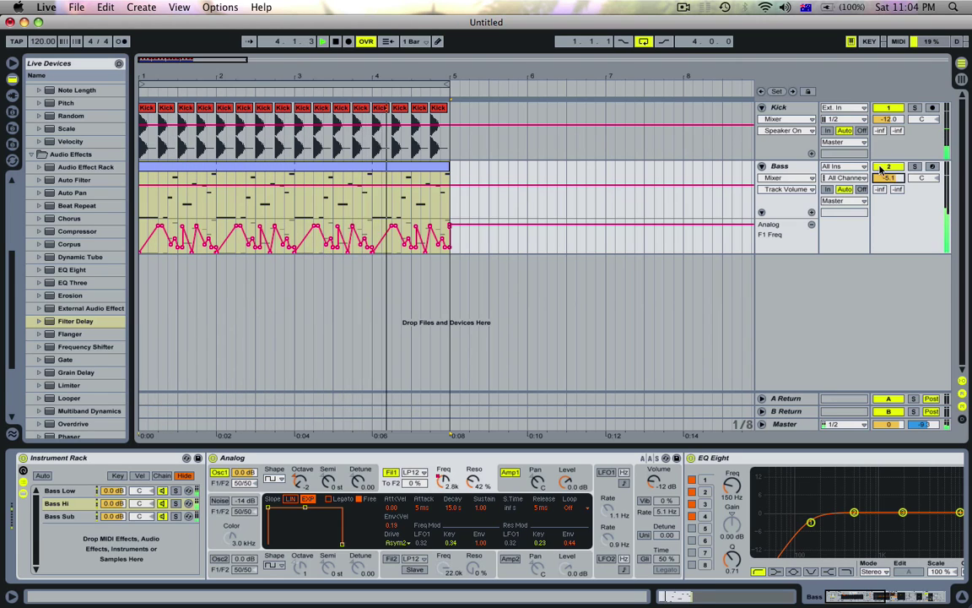
{"action": "key", "text": "space"}
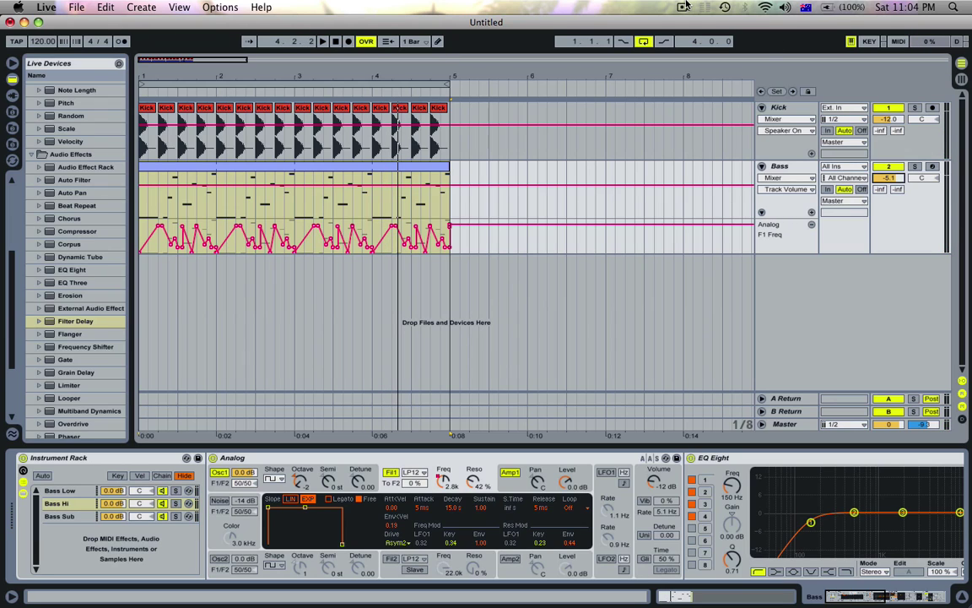
{"action": "left_click", "coordinate": [684, 5]}
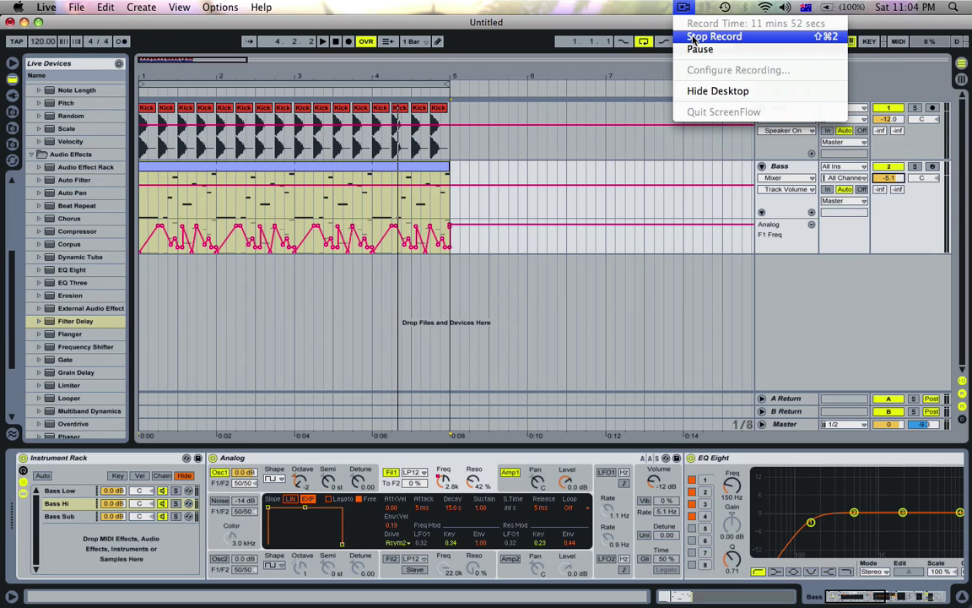